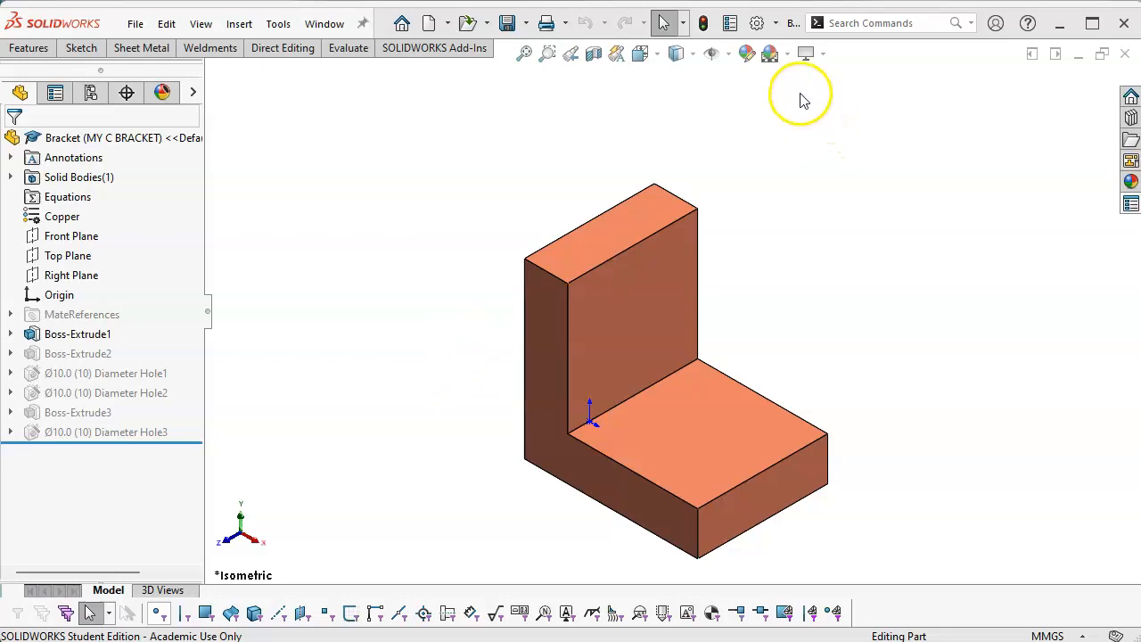
Review the custom properties stored in the Bracket part's file properties, then close them without changes.
{"action": "left_click", "coordinate": [758, 24]}
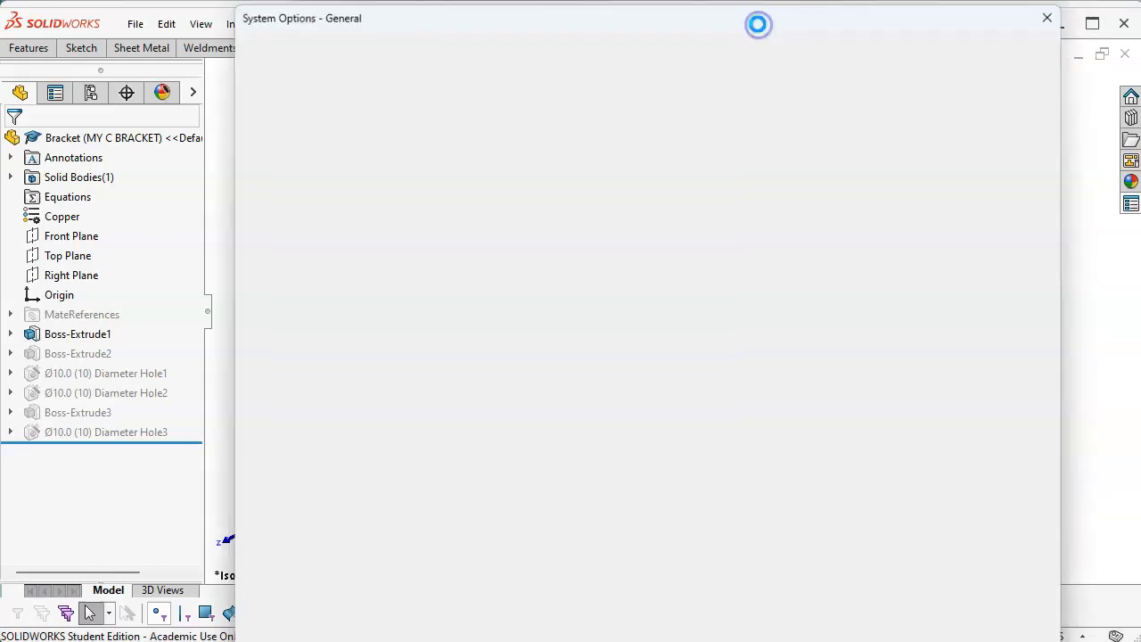
{"action": "key", "text": "Escape"}
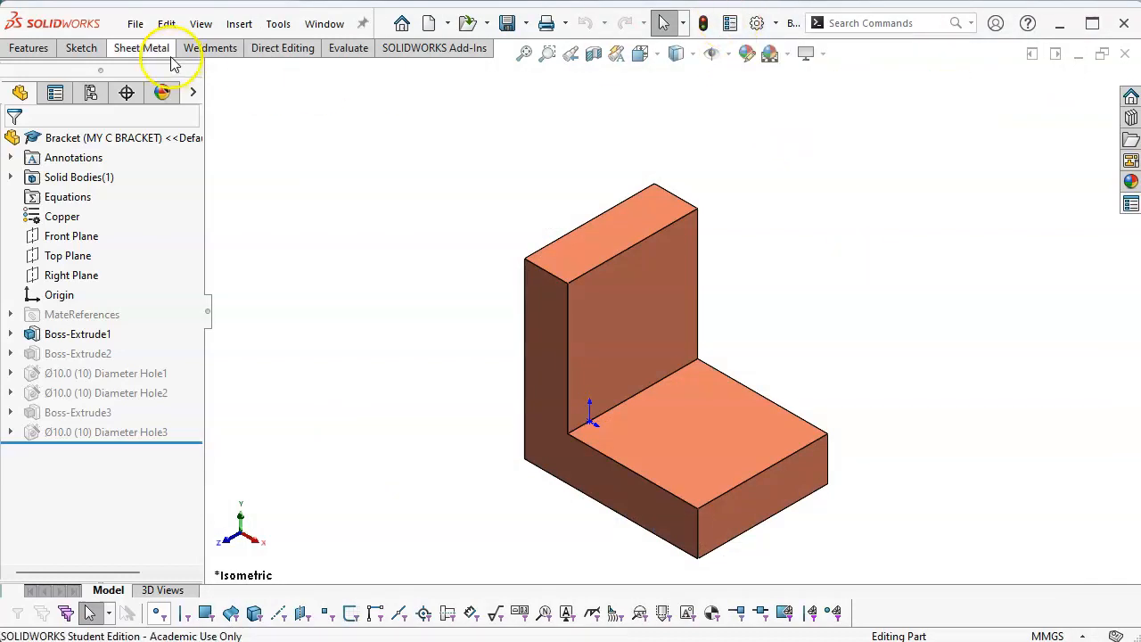
{"action": "left_click", "coordinate": [135, 22]}
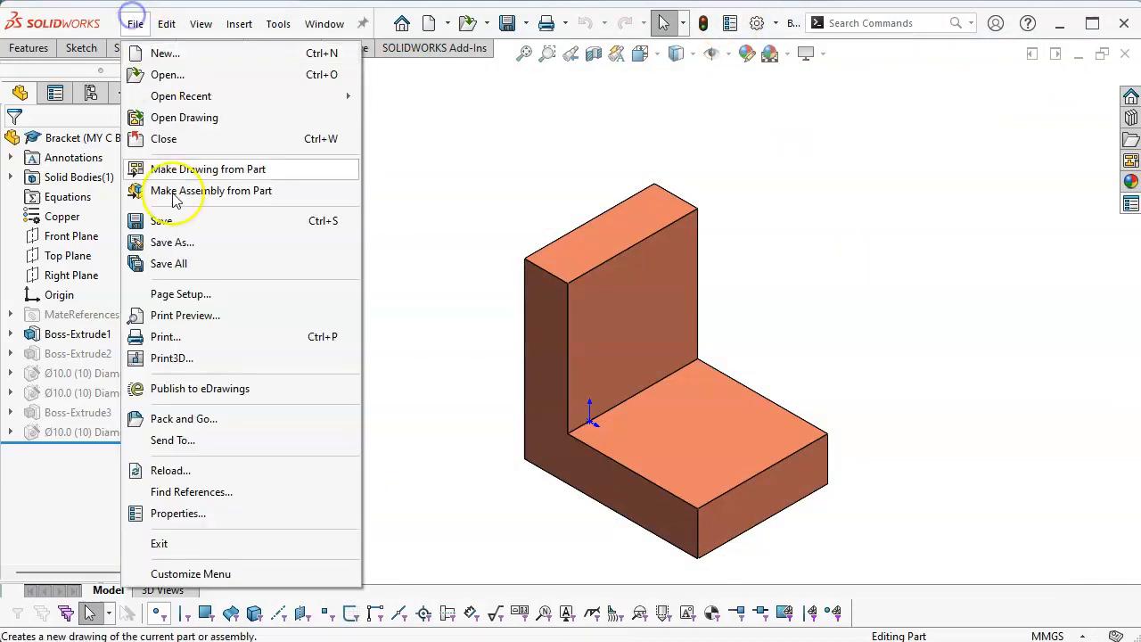
{"action": "left_click", "coordinate": [190, 516]}
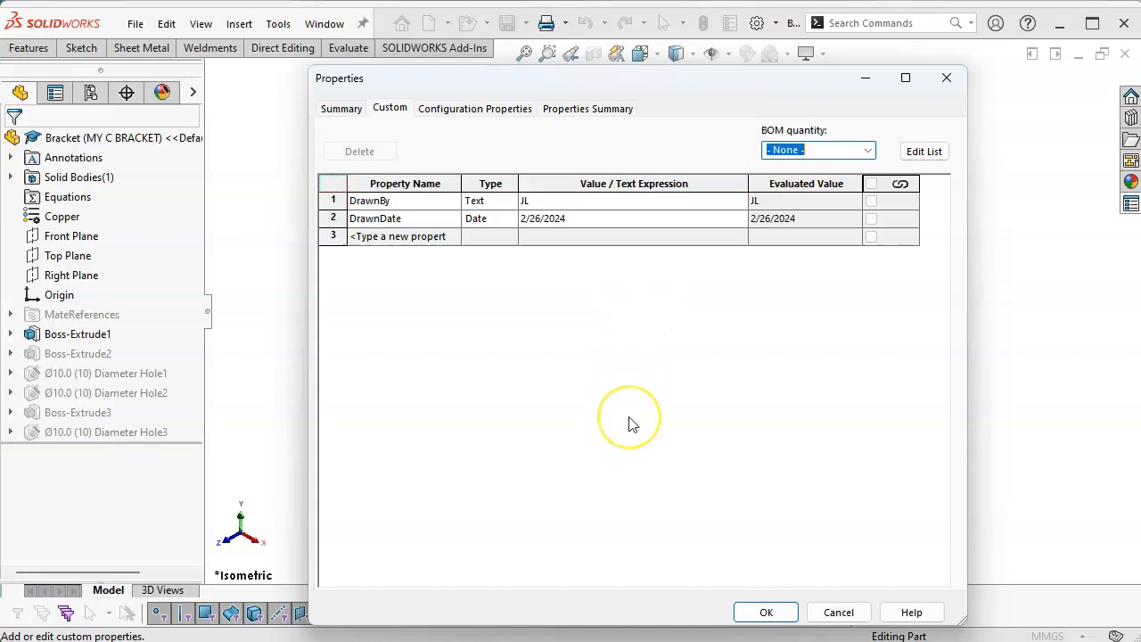
{"action": "left_click", "coordinate": [832, 612]}
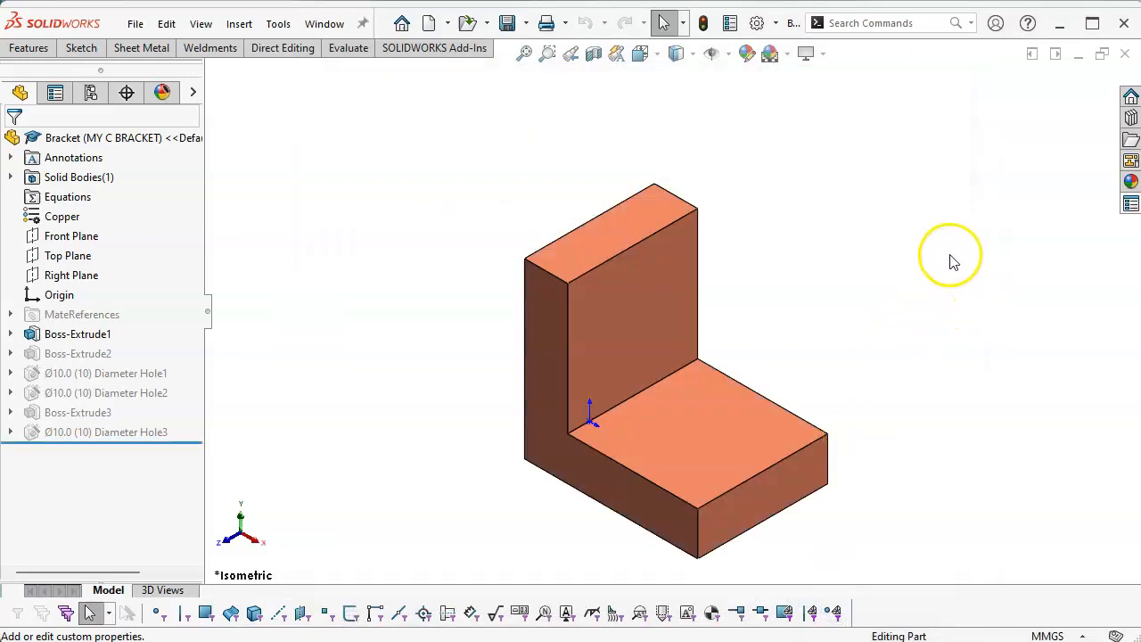
Launch the Property Tab Builder from the SOLIDWORKS tools and reposition its window so the template layout can be edited.
{"action": "left_click", "coordinate": [1130, 206]}
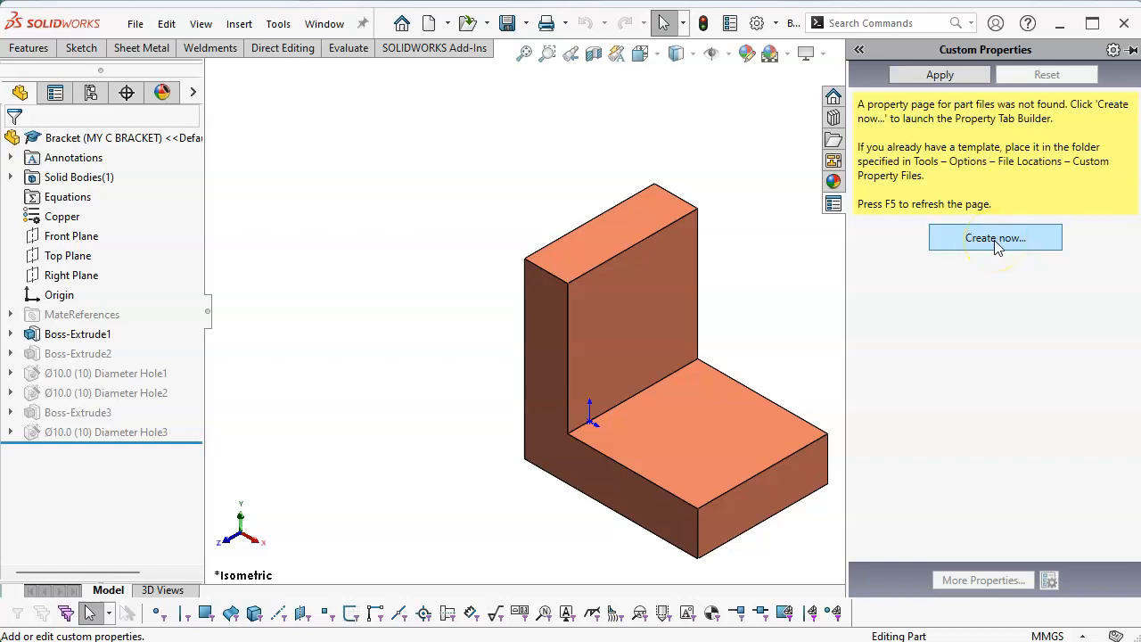
{"action": "left_click", "coordinate": [834, 97]}
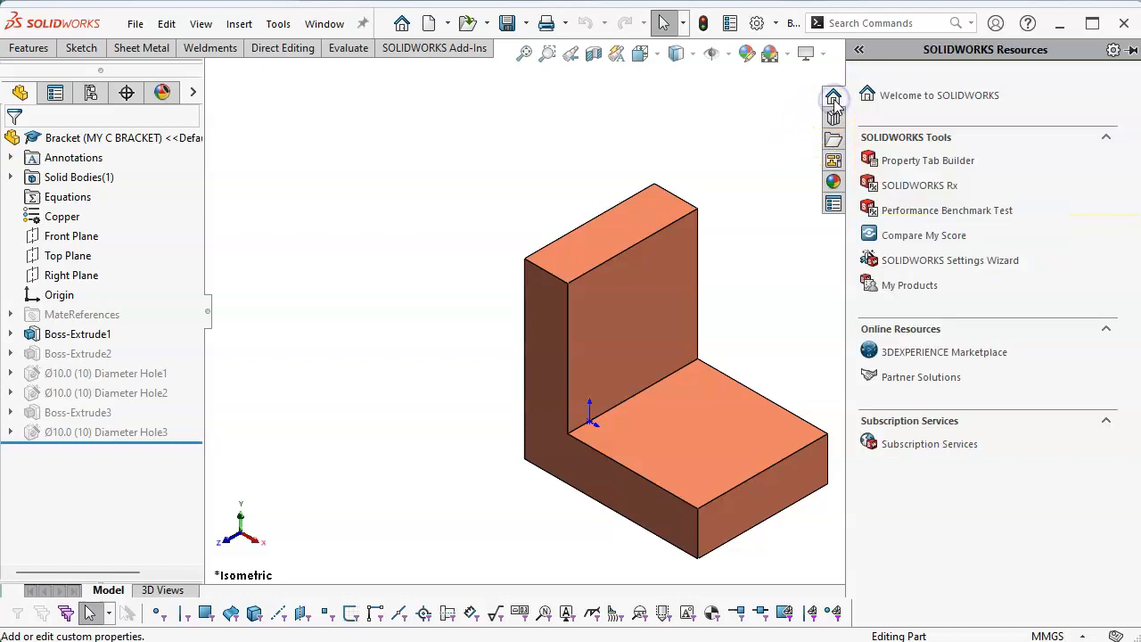
{"action": "left_click", "coordinate": [939, 169]}
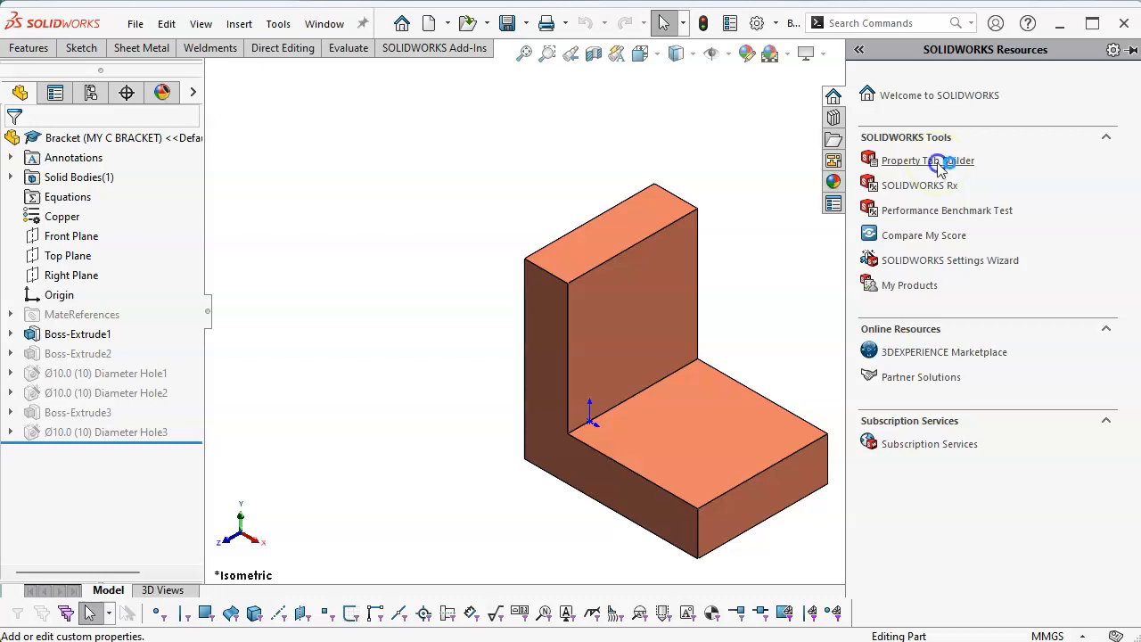
{"action": "left_click_drag", "start_coordinate": [578, 174], "coordinate": [612, 54]}
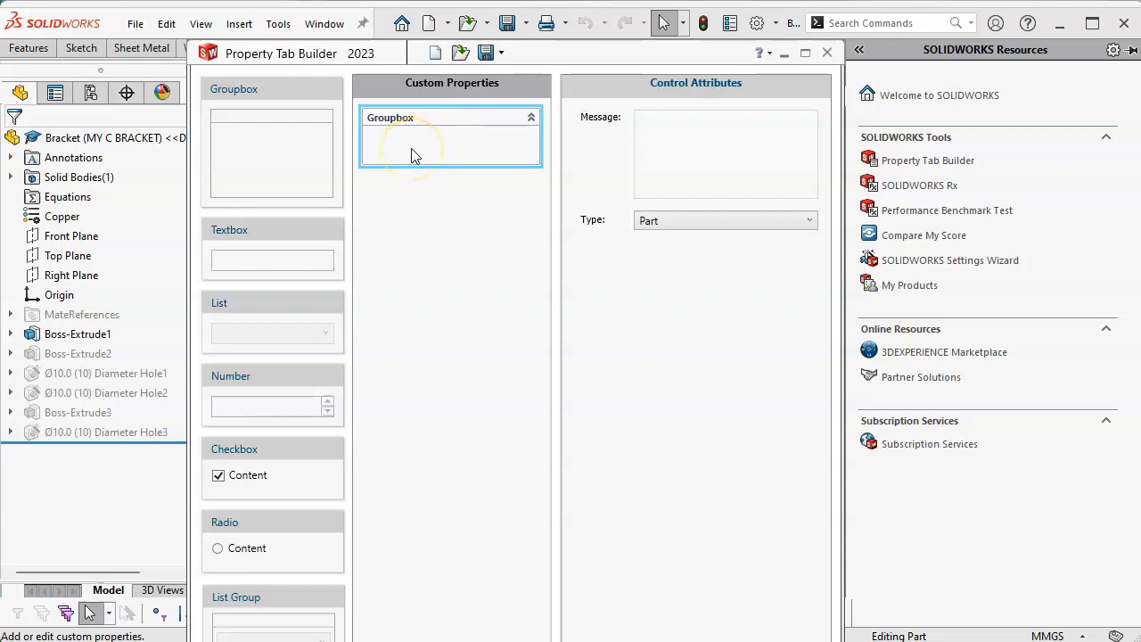
Examine the document types available for the property template.
{"action": "left_click", "coordinate": [676, 220]}
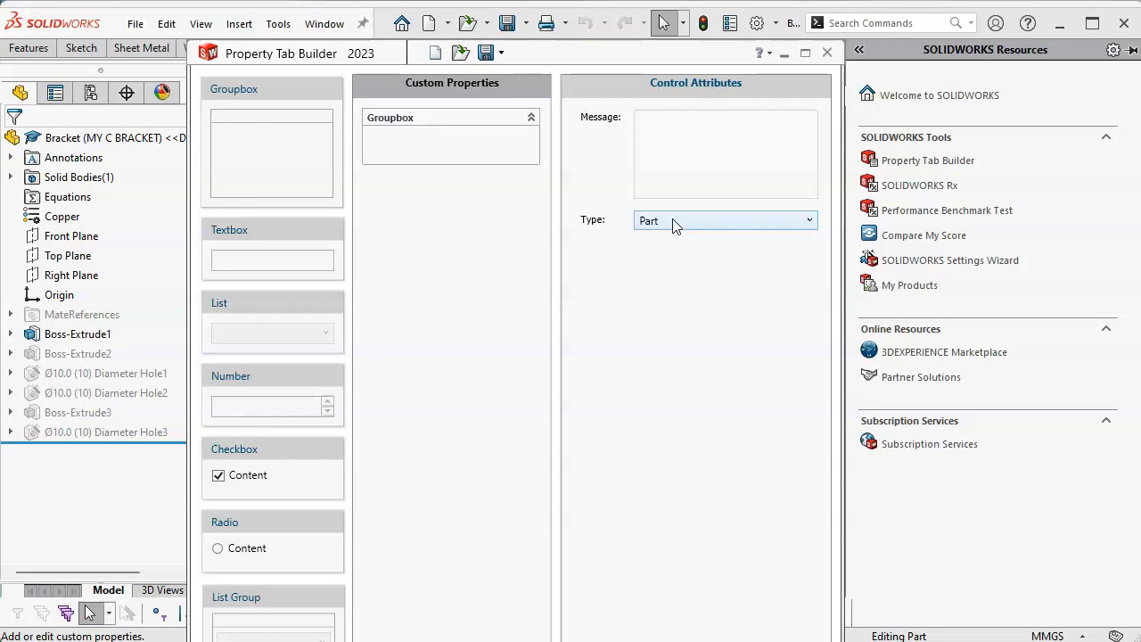
{"action": "left_click", "coordinate": [799, 223]}
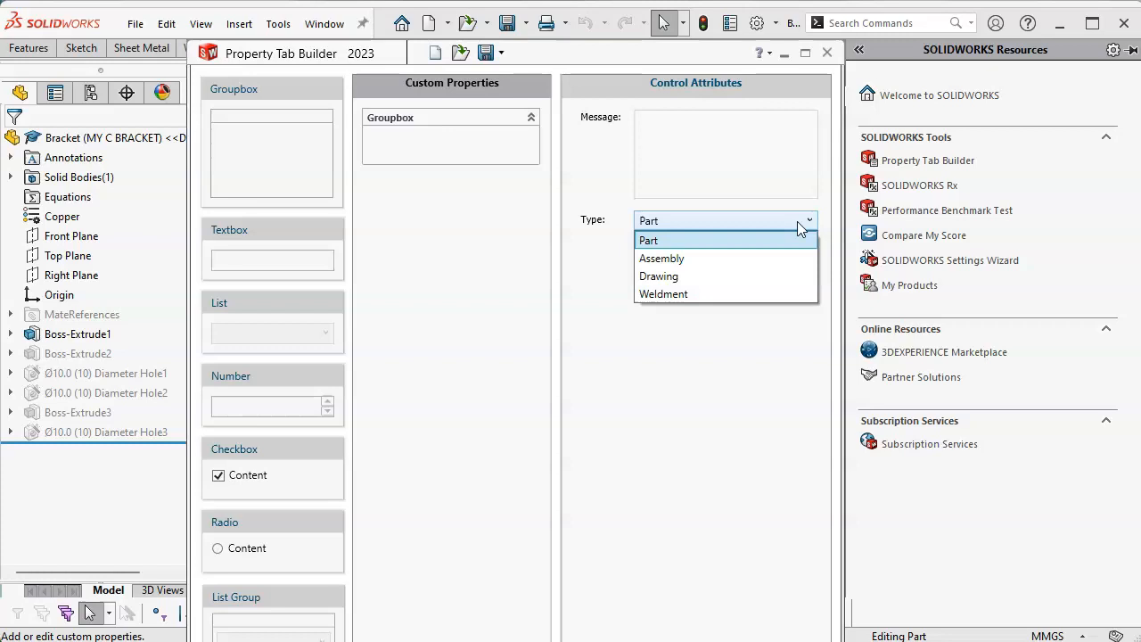
{"action": "left_click", "coordinate": [798, 221]}
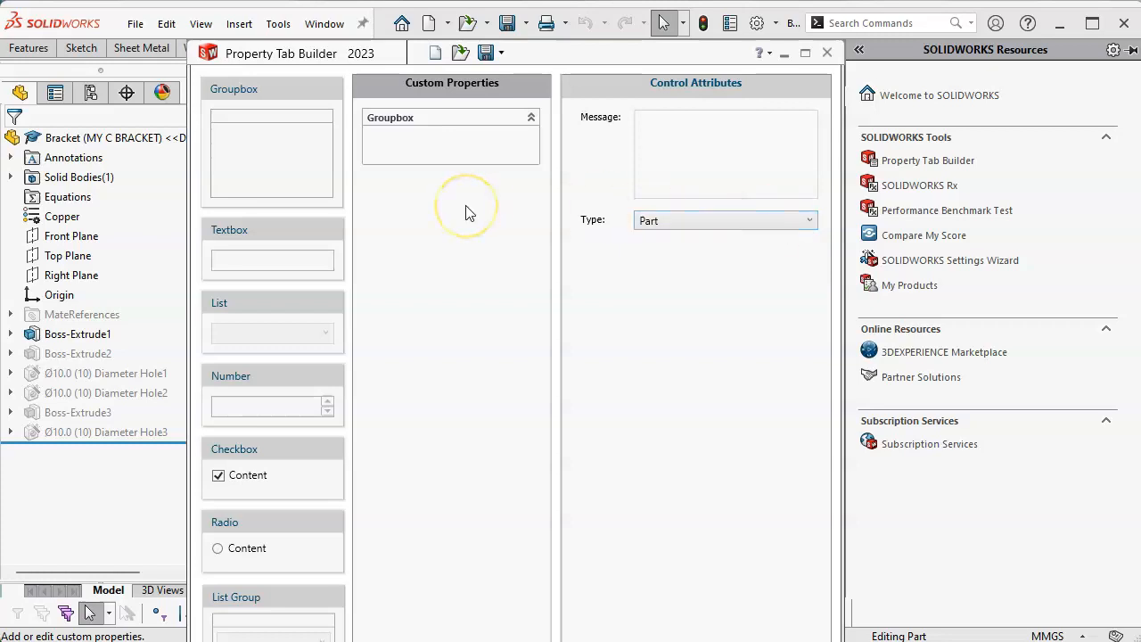
{"action": "left_click", "coordinate": [530, 236]}
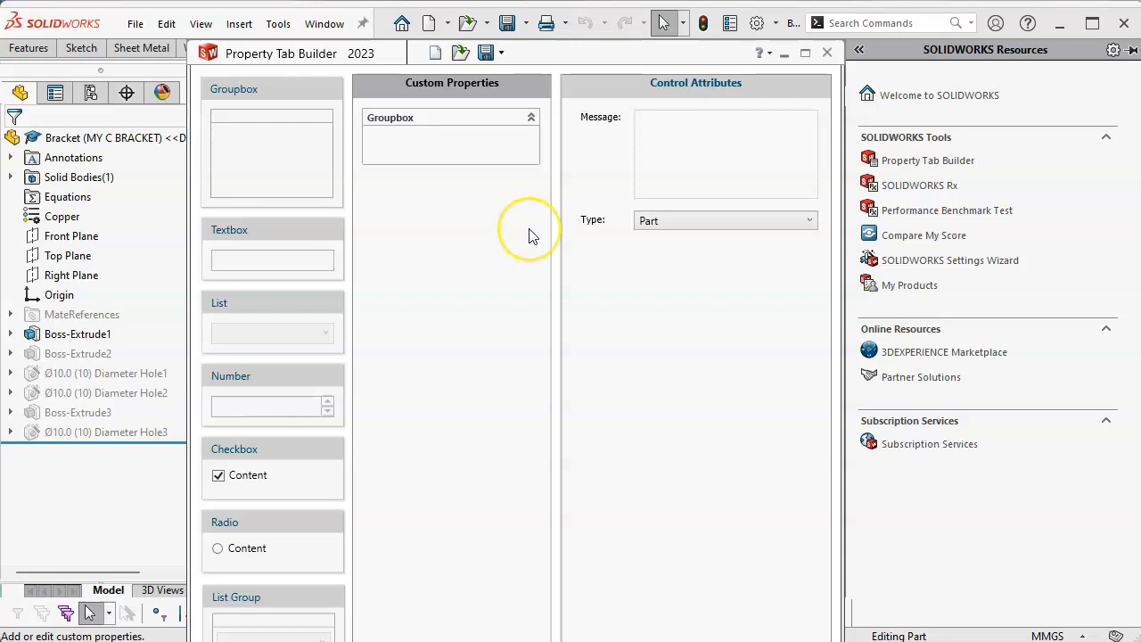
{"action": "left_click", "coordinate": [528, 238]}
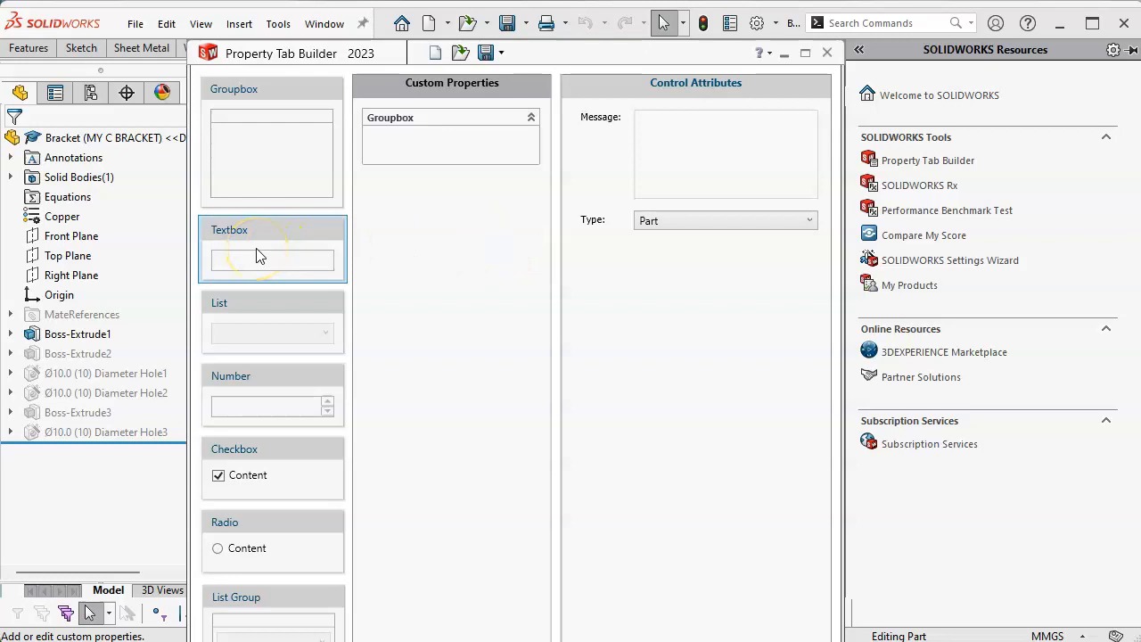
Add a textbox to the groupbox and assign it the DrawnBy property name.
{"action": "left_click", "coordinate": [294, 255]}
{"action": "left_click_drag", "start_coordinate": [267, 223], "coordinate": [408, 155]}
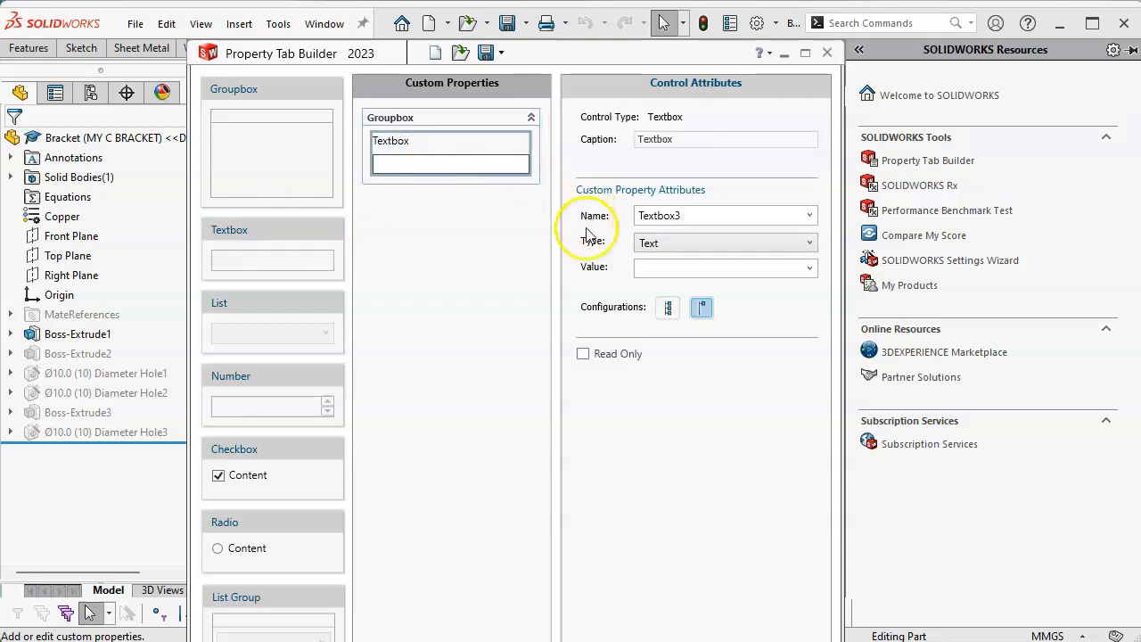
{"action": "left_click_drag", "start_coordinate": [692, 215], "coordinate": [628, 210]}
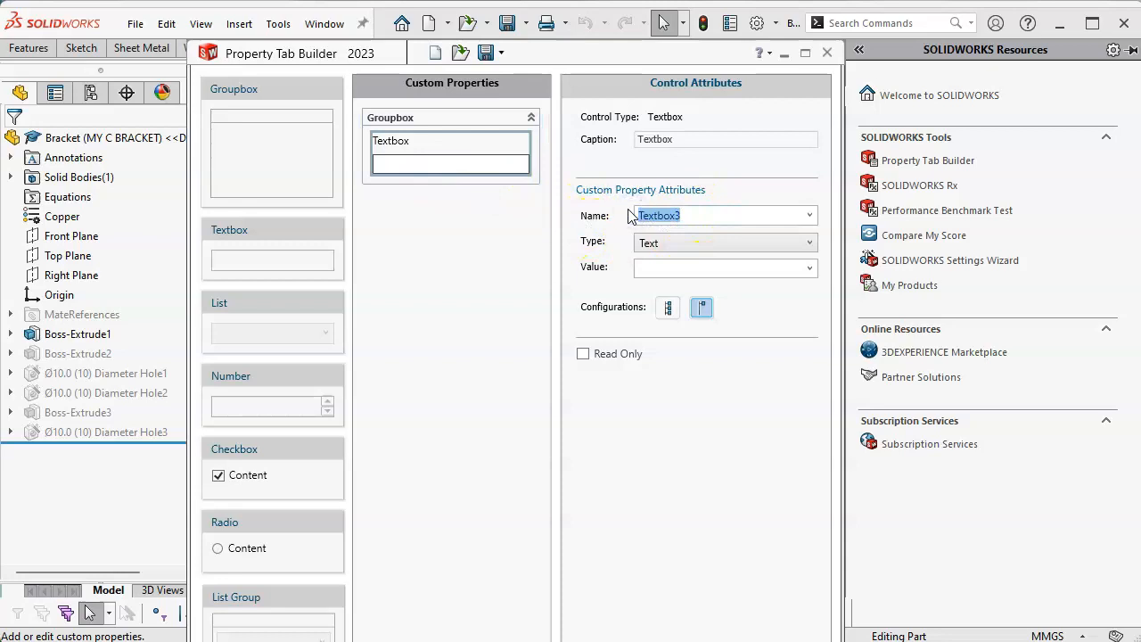
{"action": "left_click", "coordinate": [810, 215]}
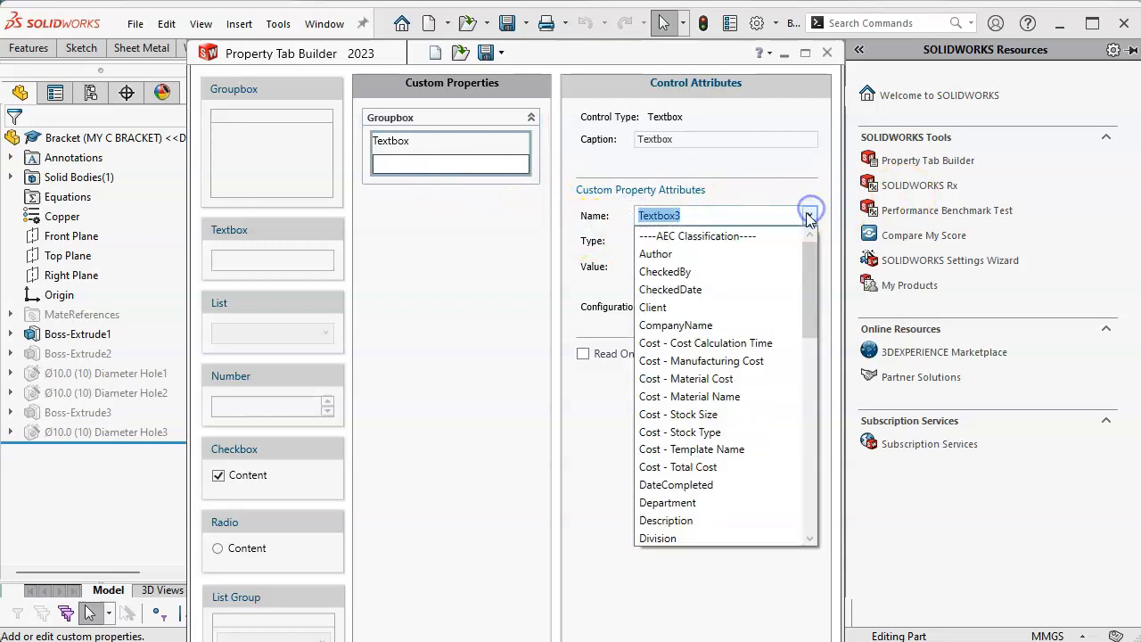
{"action": "scroll", "coordinate": [691, 466], "scroll_direction": "down", "scroll_amount": 2}
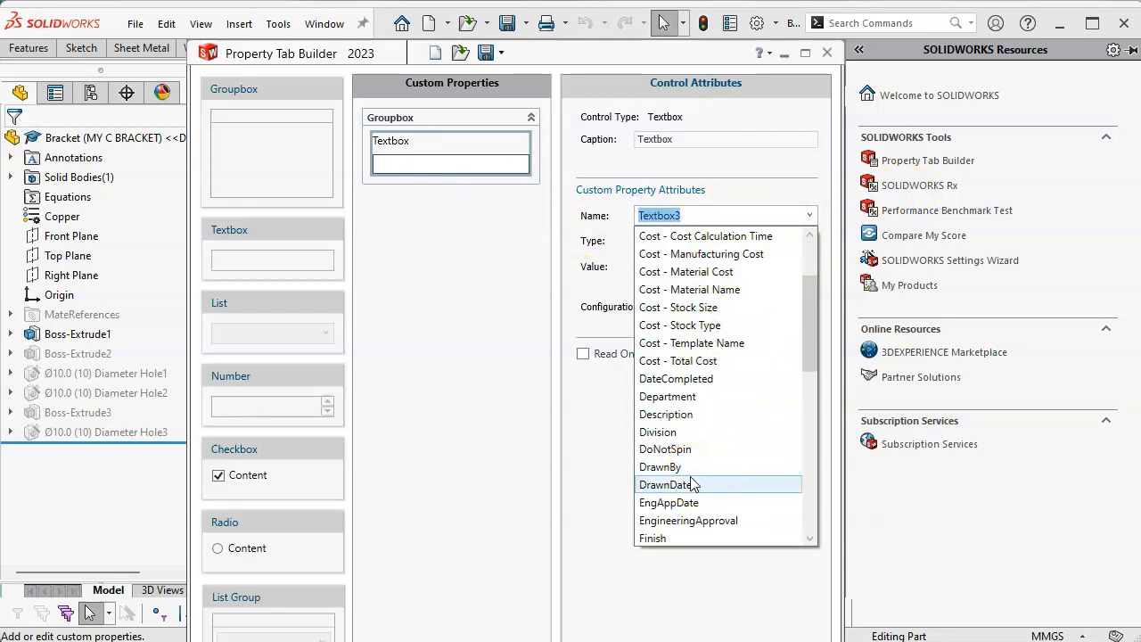
{"action": "left_click", "coordinate": [690, 470]}
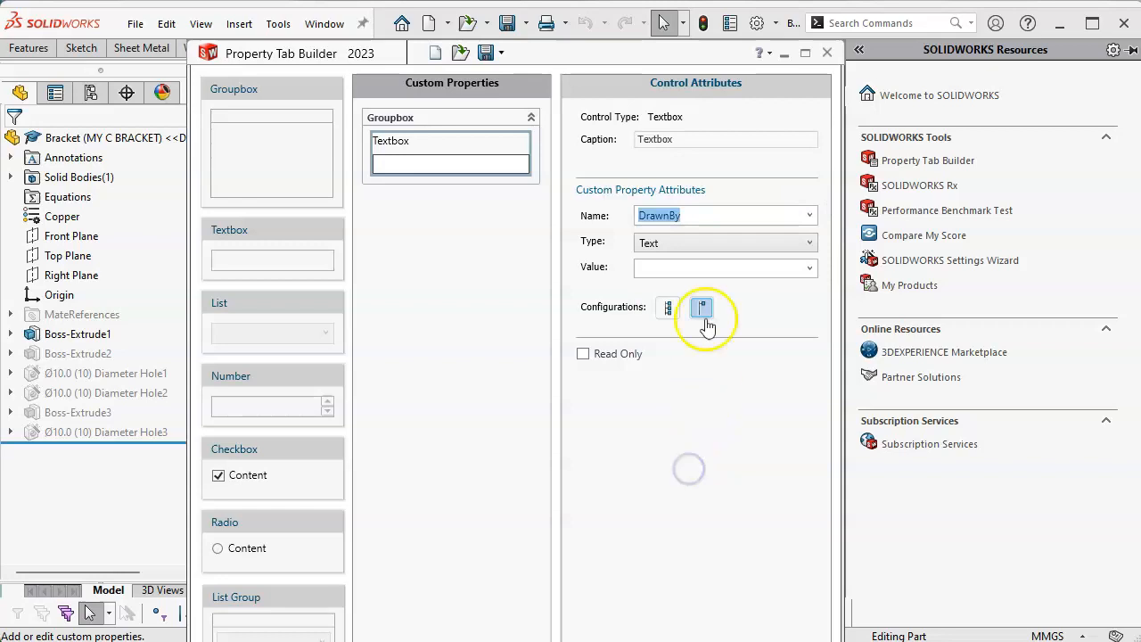
Enter the drafter's initials as the DrawnBy textbox's default value and make the property configuration-specific.
{"action": "left_click", "coordinate": [739, 267]}
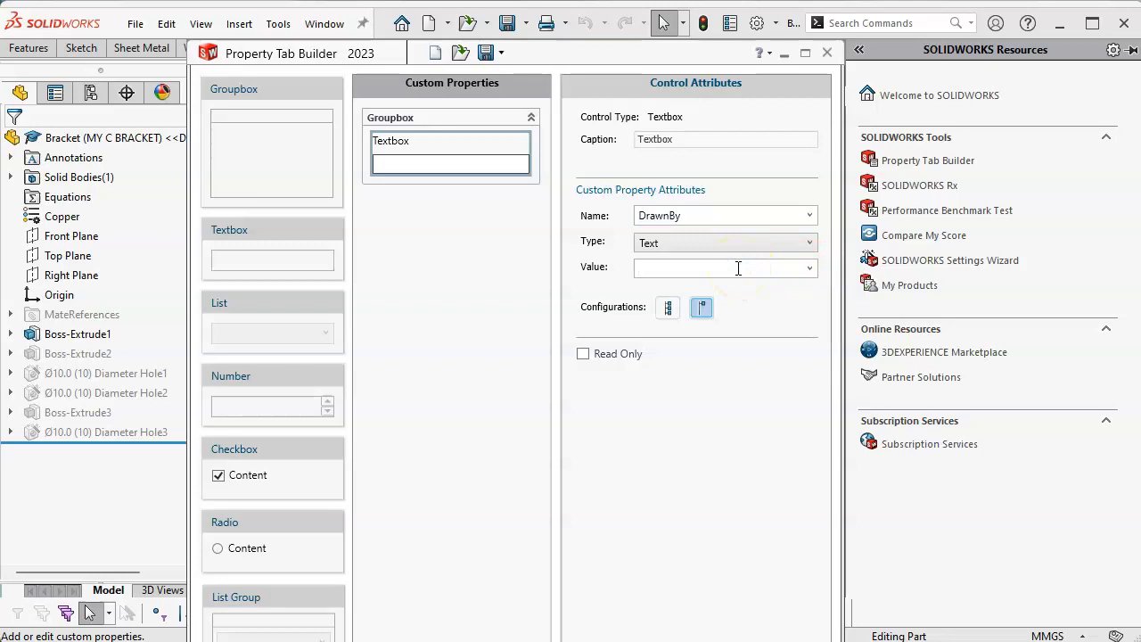
{"action": "left_click", "coordinate": [714, 241]}
{"action": "left_click", "coordinate": [716, 243]}
{"action": "left_click", "coordinate": [679, 270]}
{"action": "type", "text": "JL"}
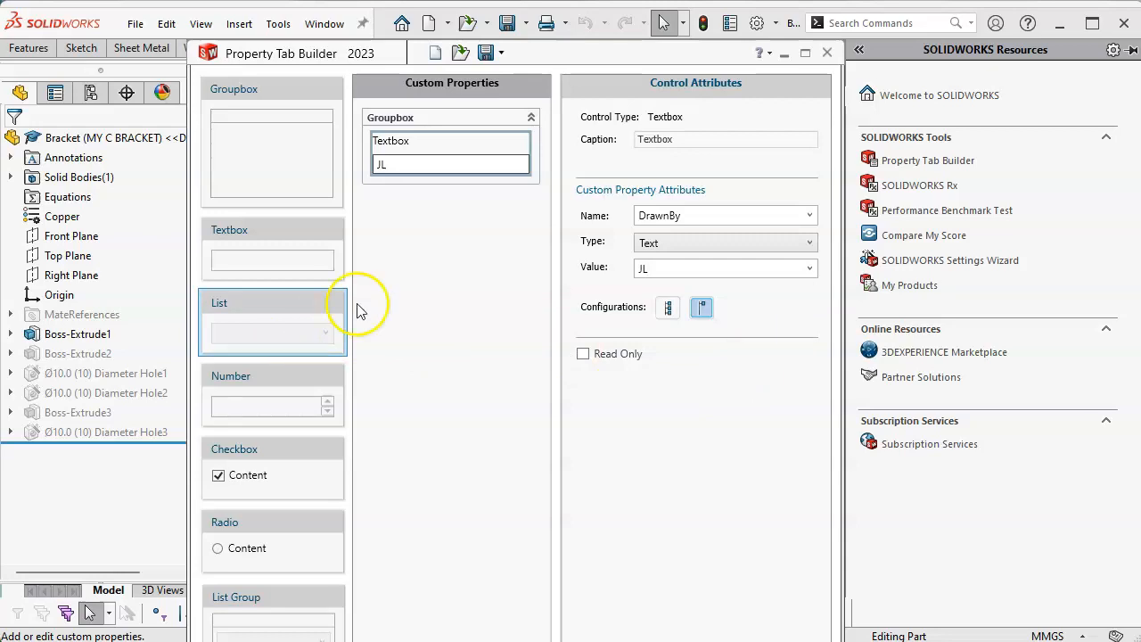
{"action": "left_click", "coordinate": [665, 312]}
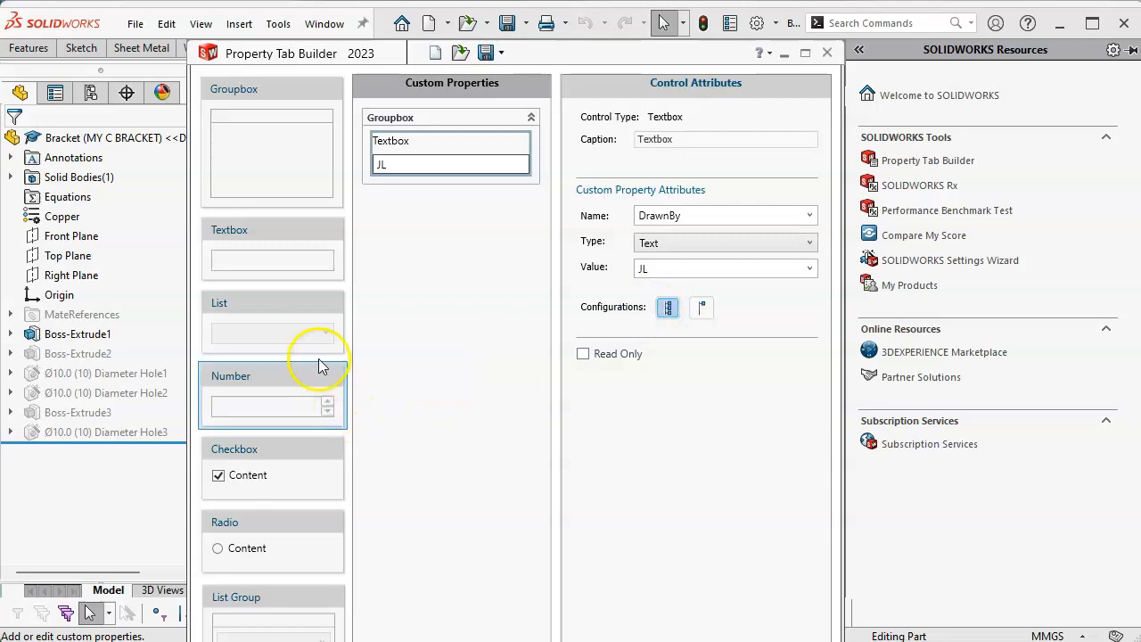
Add a second textbox below the DrawnBy one in the groupbox and assign it the DrawnDate property name.
{"action": "left_click_drag", "start_coordinate": [257, 245], "coordinate": [437, 181]}
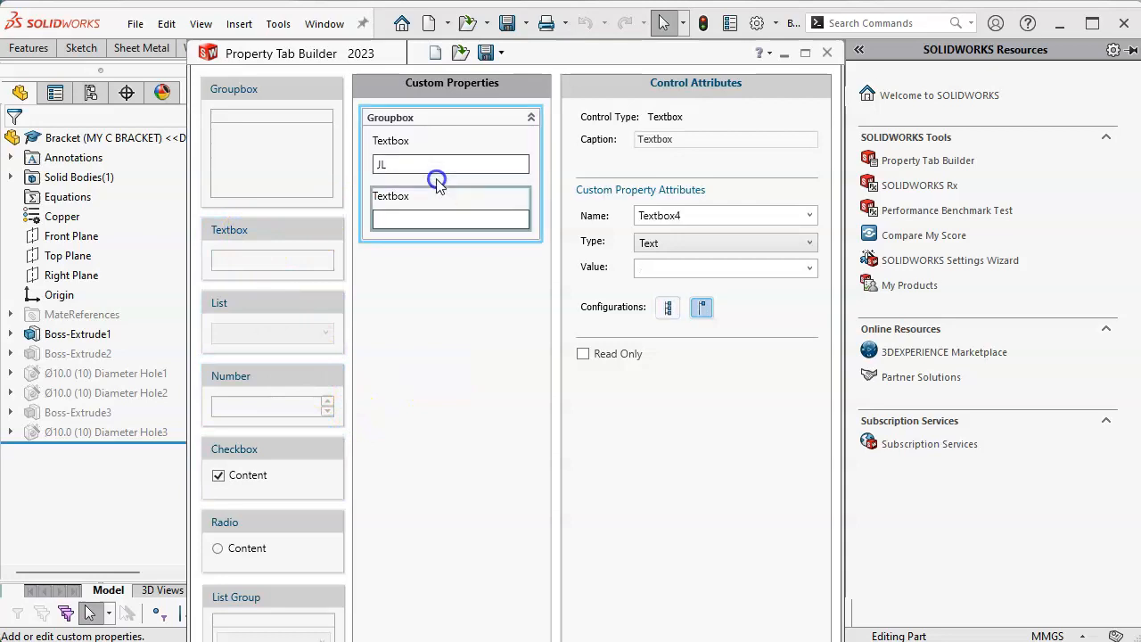
{"action": "double_click", "coordinate": [695, 214]}
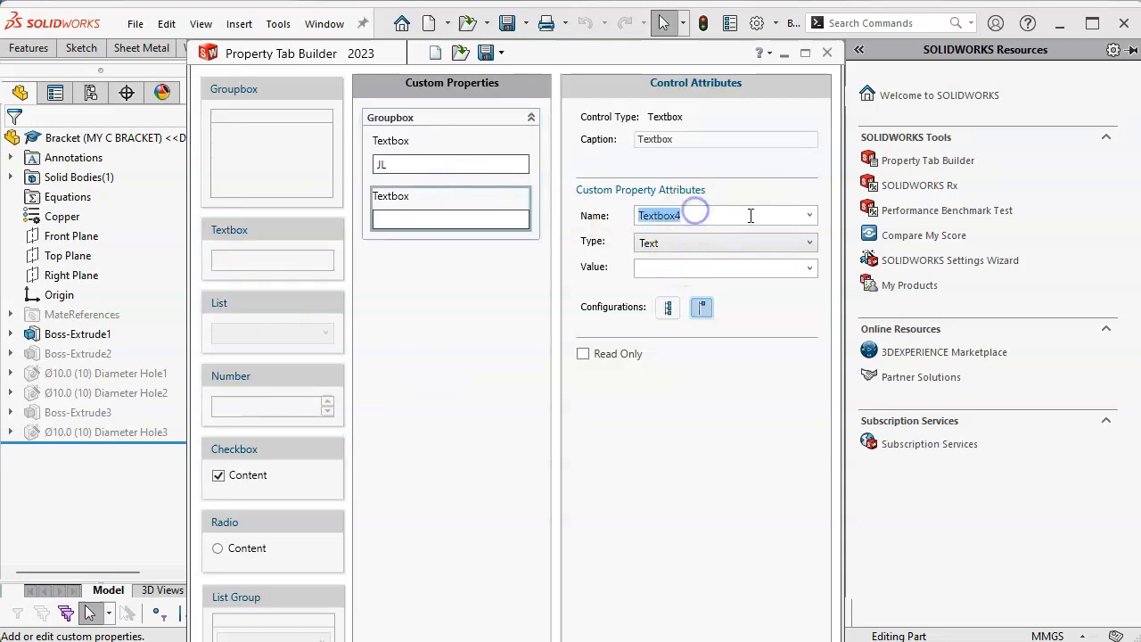
{"action": "left_click", "coordinate": [808, 215]}
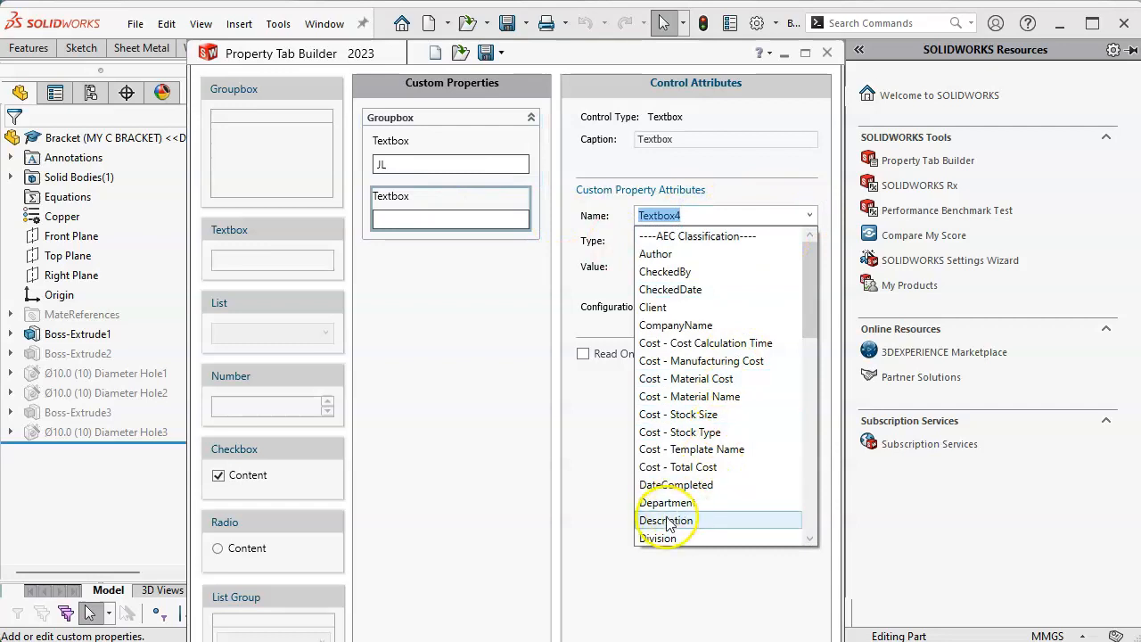
{"action": "scroll", "coordinate": [687, 495], "scroll_direction": "down", "scroll_amount": 2}
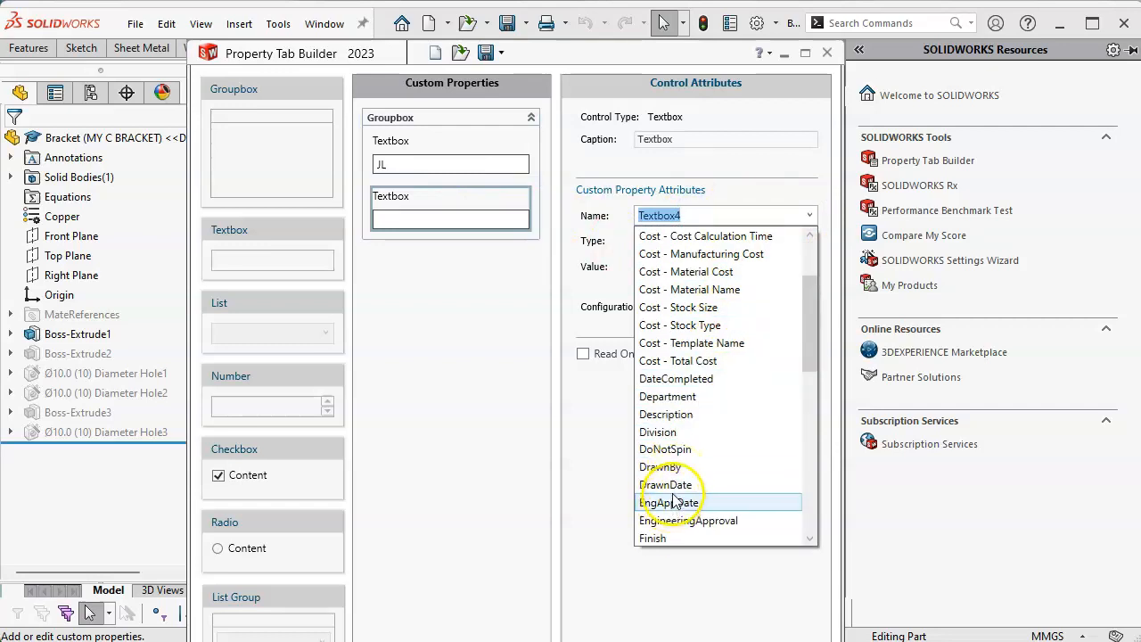
{"action": "left_click", "coordinate": [666, 485]}
Set the DrawnDate textbox's type to Date and make the property configuration-specific.
{"action": "left_click", "coordinate": [689, 241]}
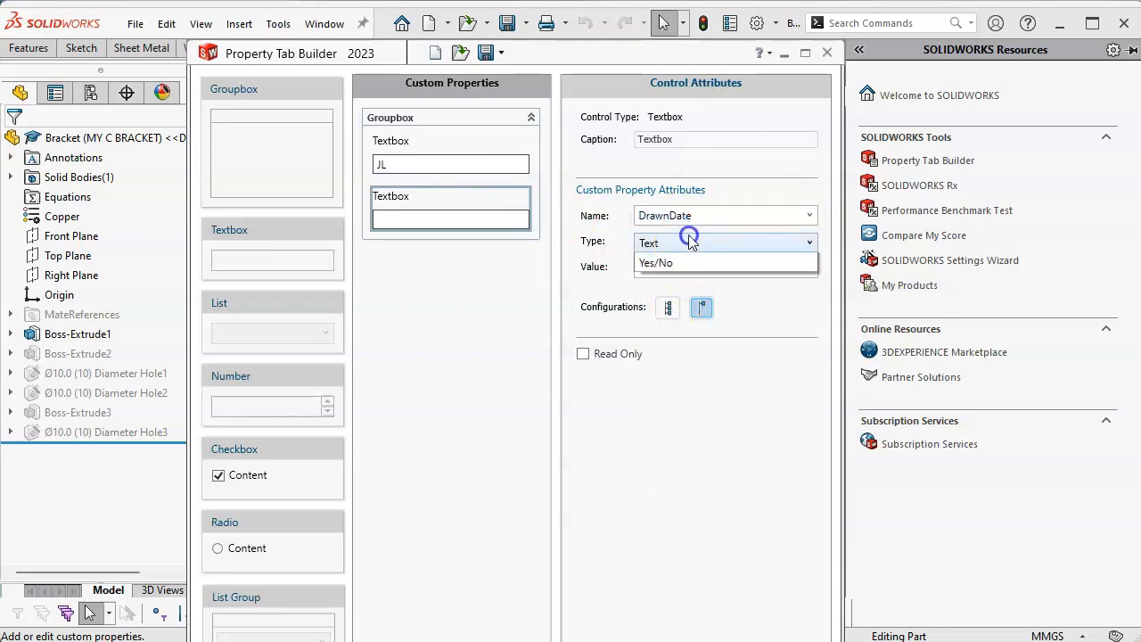
{"action": "left_click", "coordinate": [675, 280]}
{"action": "left_click", "coordinate": [670, 267]}
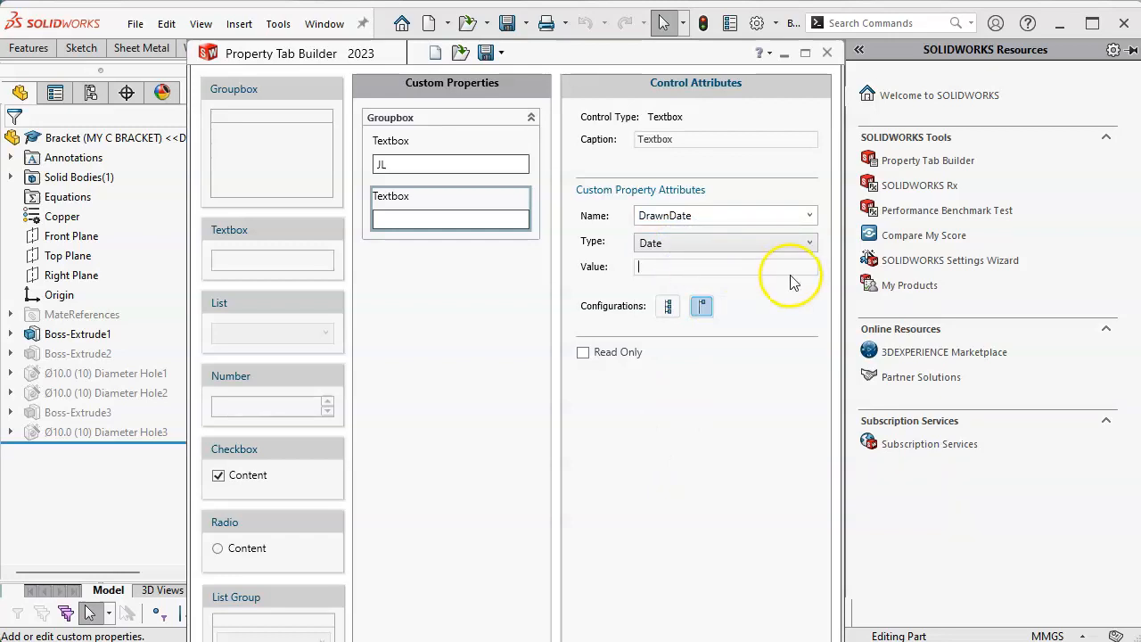
{"action": "left_click", "coordinate": [668, 306]}
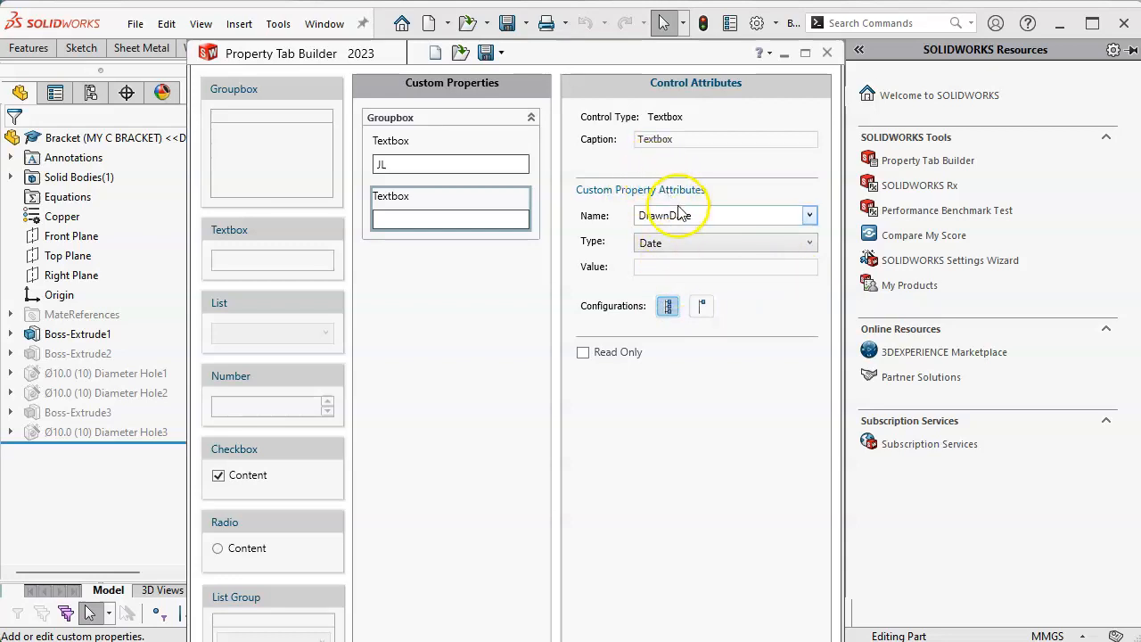
Caption the DrawnDate textbox "Date" and the DrawnBy textbox "Drawn By".
{"action": "left_click", "coordinate": [686, 139]}
{"action": "left_click_drag", "start_coordinate": [686, 139], "coordinate": [627, 140]}
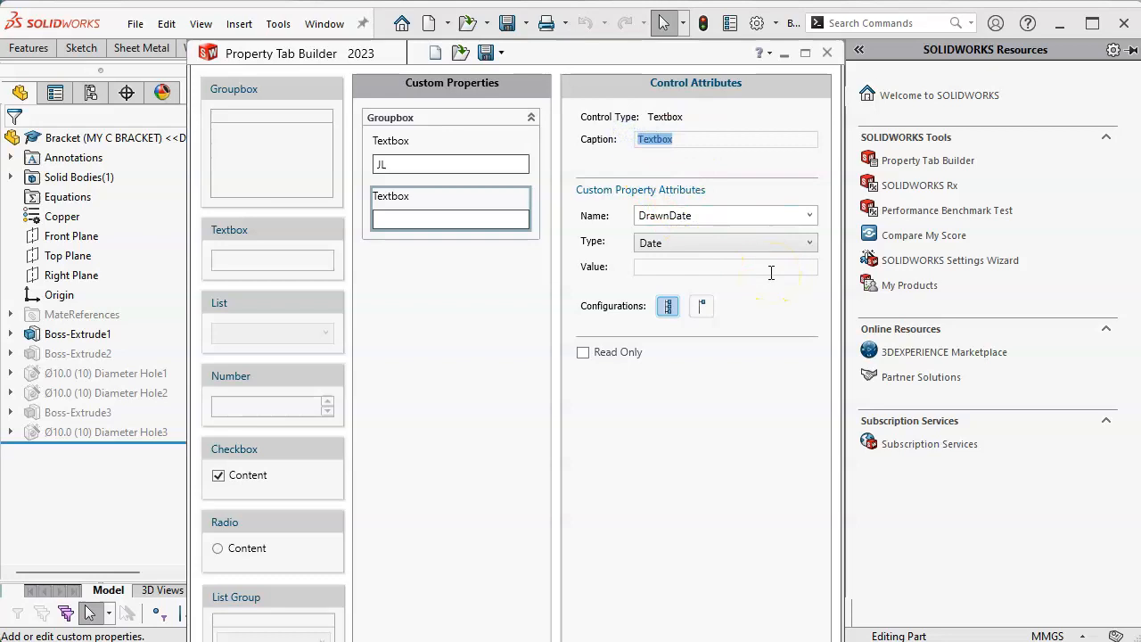
{"action": "type", "text": "Date"}
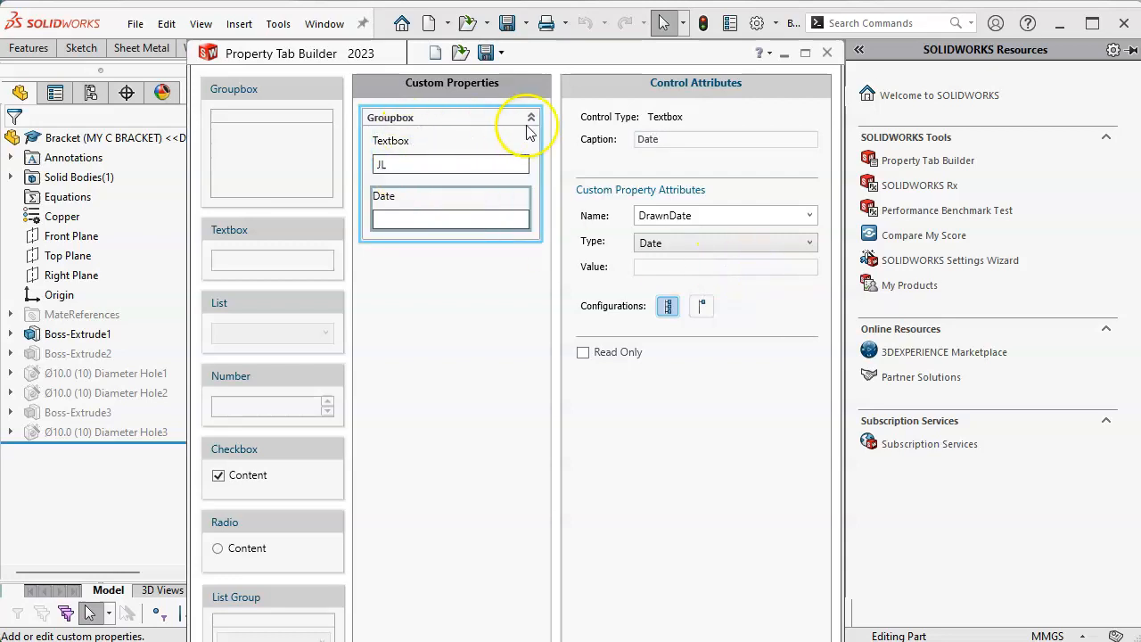
{"action": "left_click", "coordinate": [479, 143]}
{"action": "double_click", "coordinate": [718, 140]}
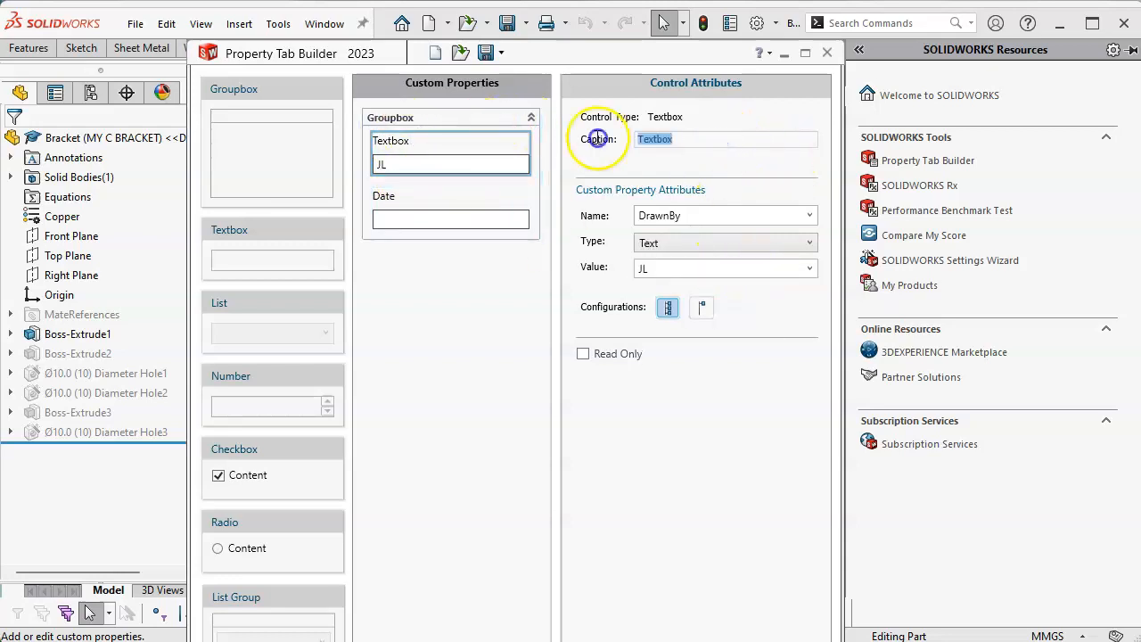
{"action": "type", "text": "awn By"}
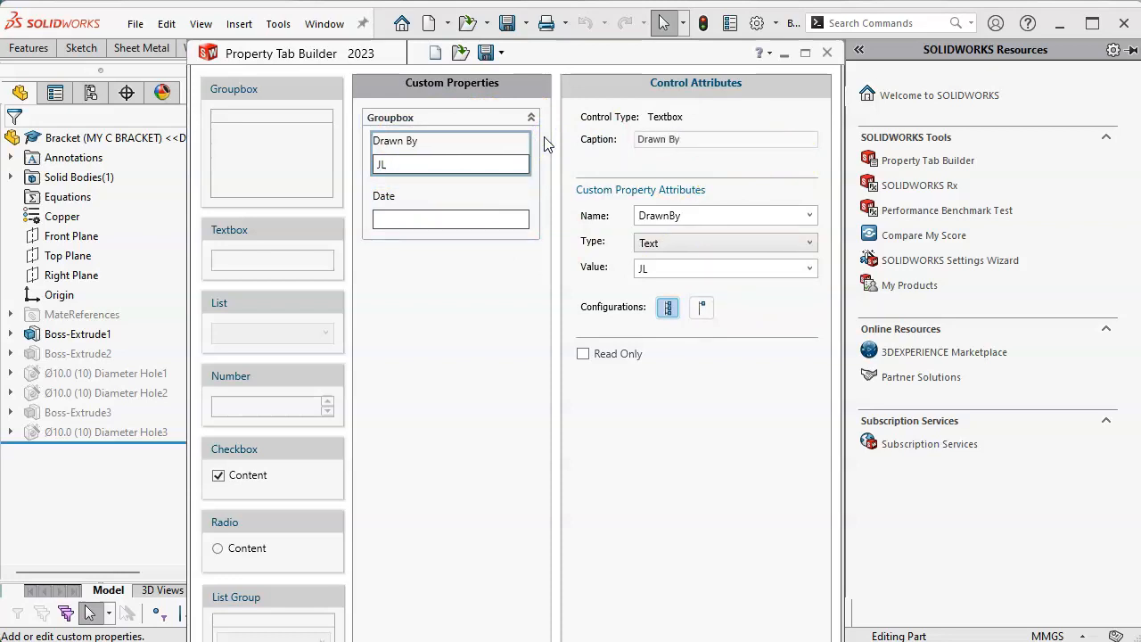
Caption the groupbox holding the Drawn By and Date fields "Custom".
{"action": "left_click", "coordinate": [390, 120]}
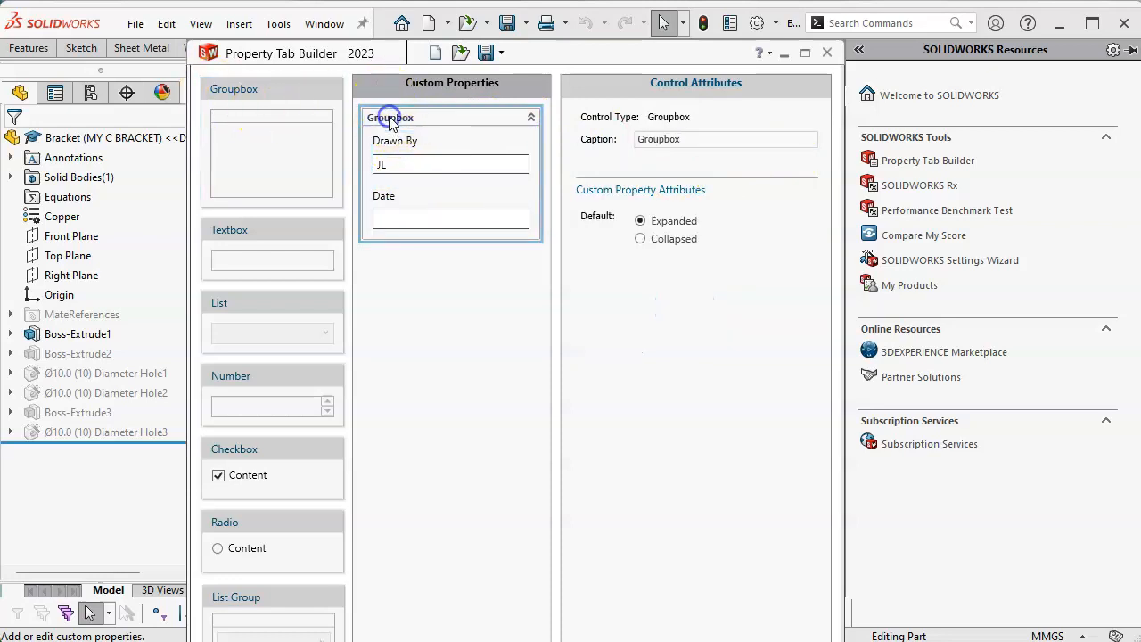
{"action": "left_click_drag", "start_coordinate": [682, 140], "coordinate": [627, 132]}
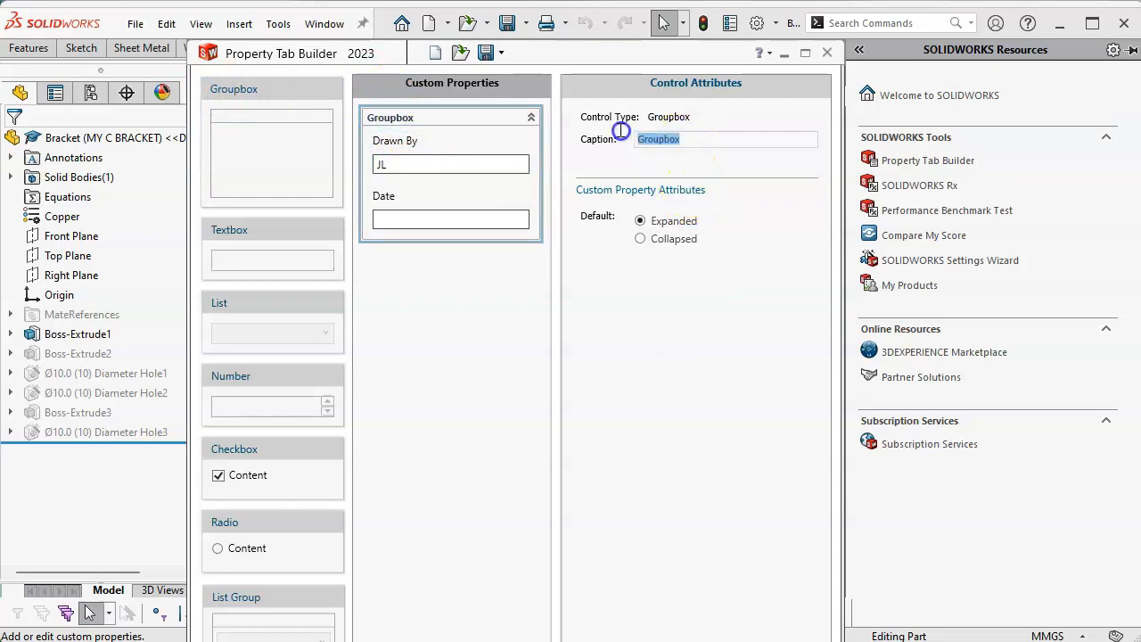
{"action": "type", "text": "Custom"}
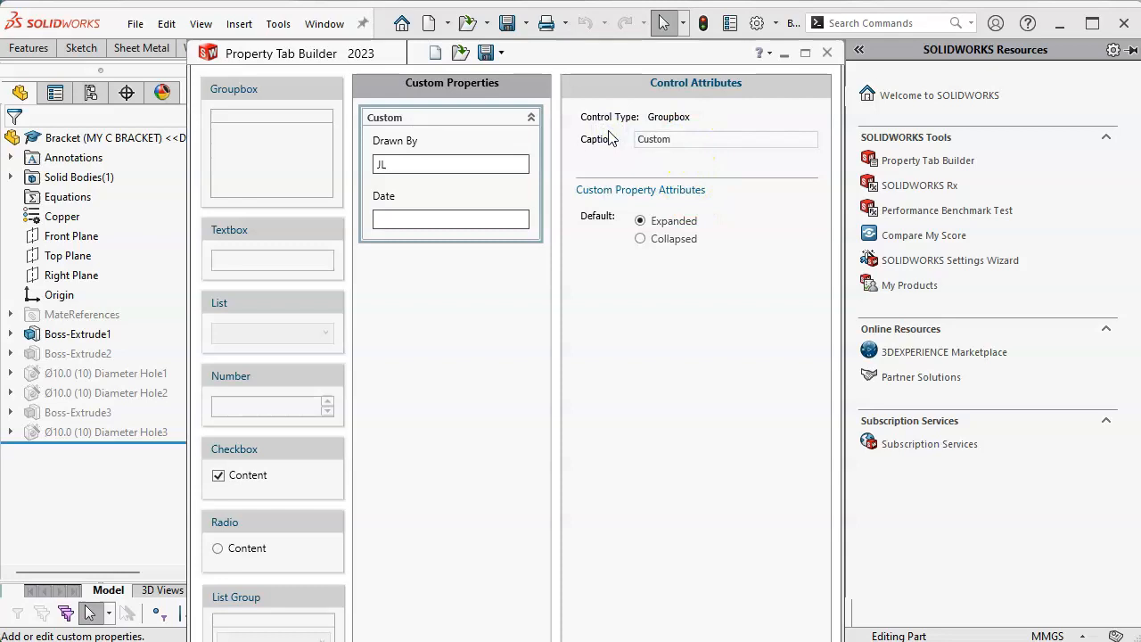
Add a second groupbox below the Custom one and caption it "Configured".
{"action": "left_click", "coordinate": [475, 290]}
{"action": "left_click", "coordinate": [290, 160]}
{"action": "left_click_drag", "start_coordinate": [290, 165], "coordinate": [482, 326]}
{"action": "left_click", "coordinate": [627, 138]}
{"action": "double_click", "coordinate": [627, 138]}
{"action": "type", "text": "Configured"}
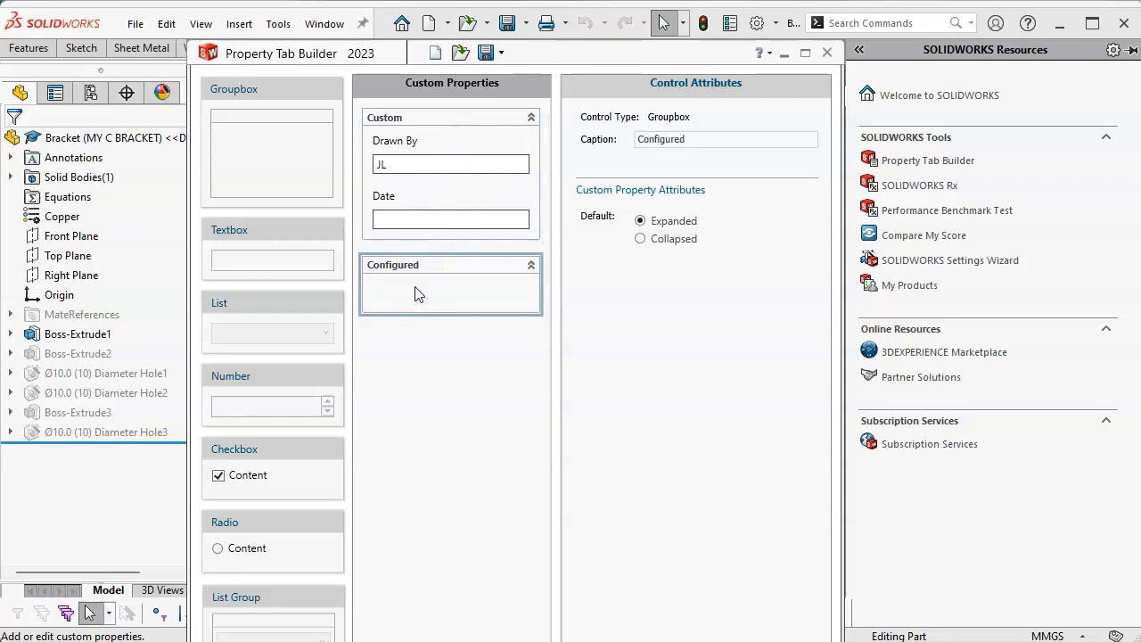
Add a textbox inside the Configured groupbox and caption it "Part Number".
{"action": "left_click", "coordinate": [379, 307]}
{"action": "left_click_drag", "start_coordinate": [282, 234], "coordinate": [404, 289]}
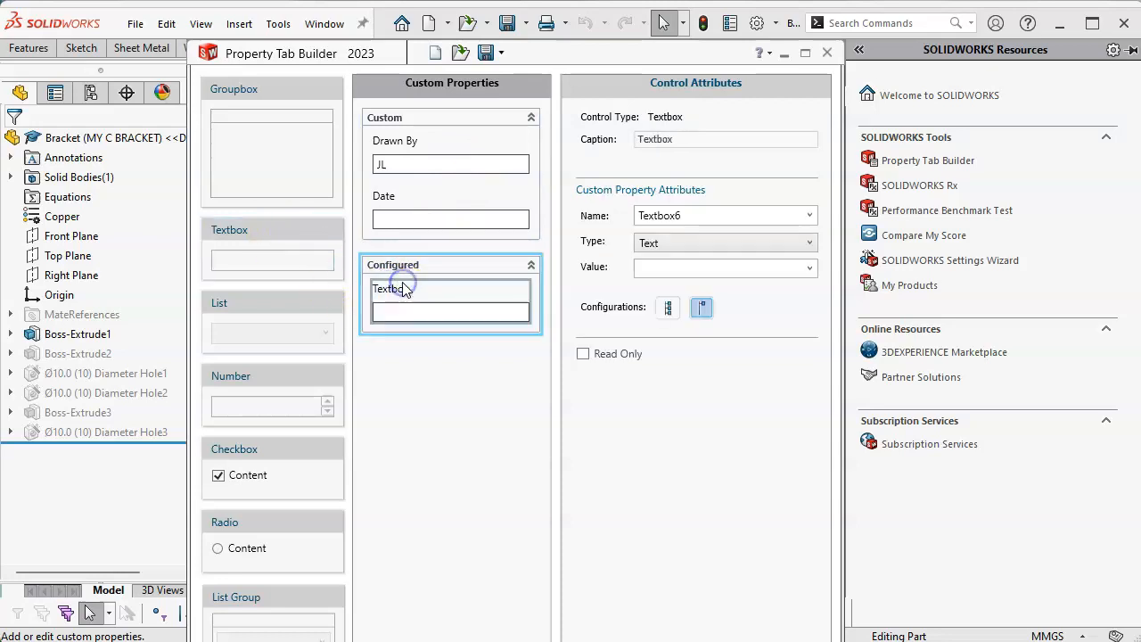
{"action": "left_click_drag", "start_coordinate": [676, 140], "coordinate": [609, 141]}
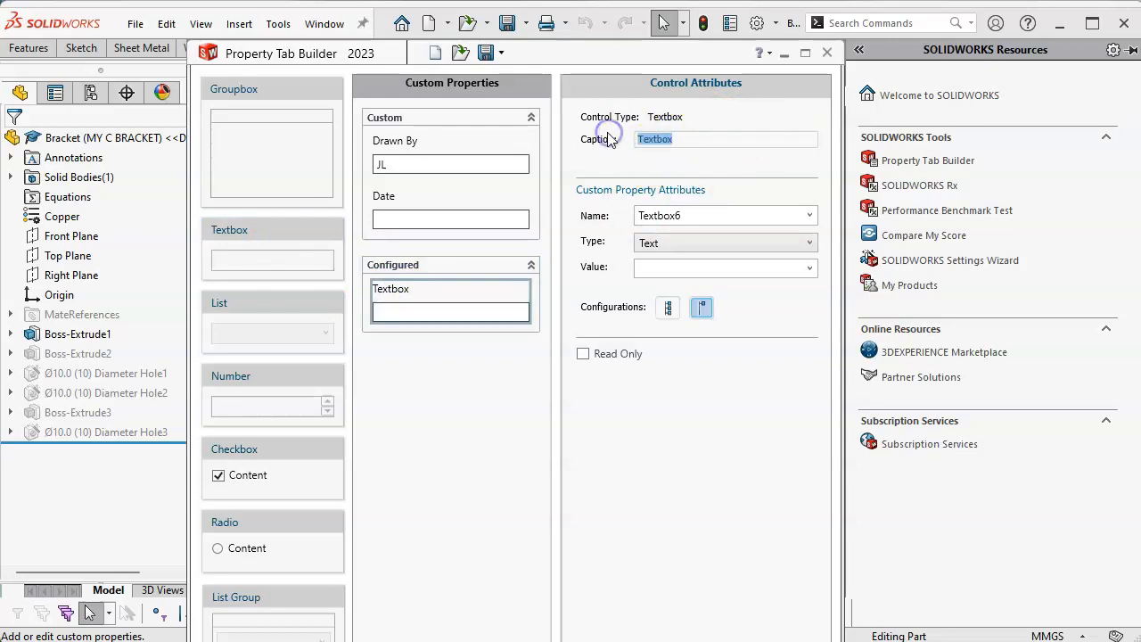
{"action": "type", "text": "Part Number"}
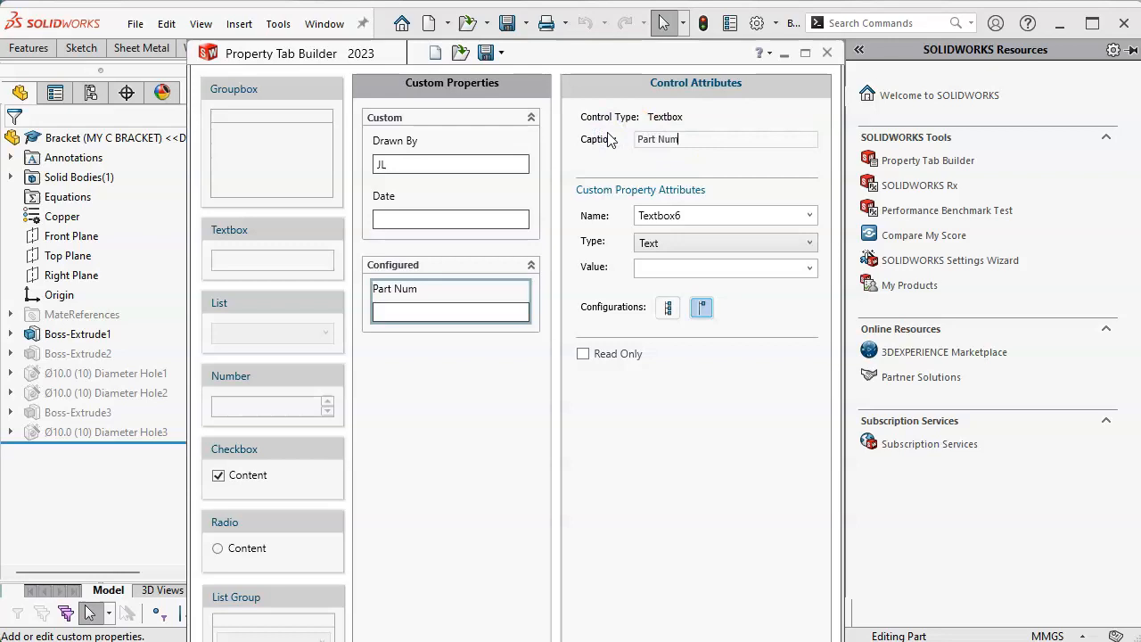
Assign the PartNo property name to the Part Number textbox and set its default value to XX-000.
{"action": "left_click", "coordinate": [809, 216]}
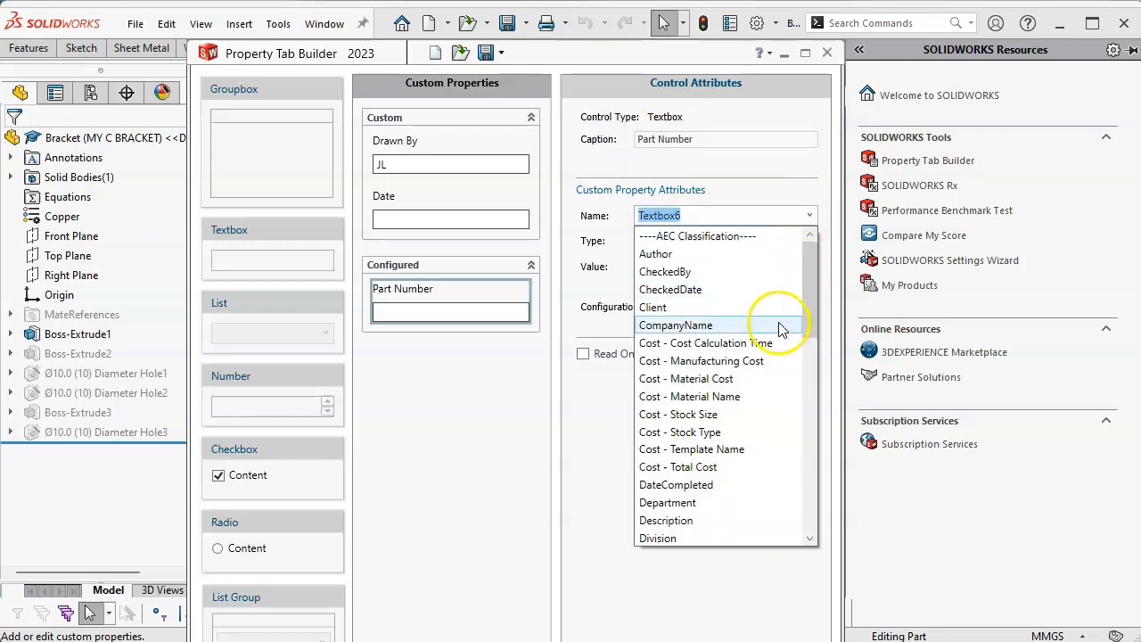
{"action": "scroll", "coordinate": [780, 327], "scroll_direction": "down", "scroll_amount": 7}
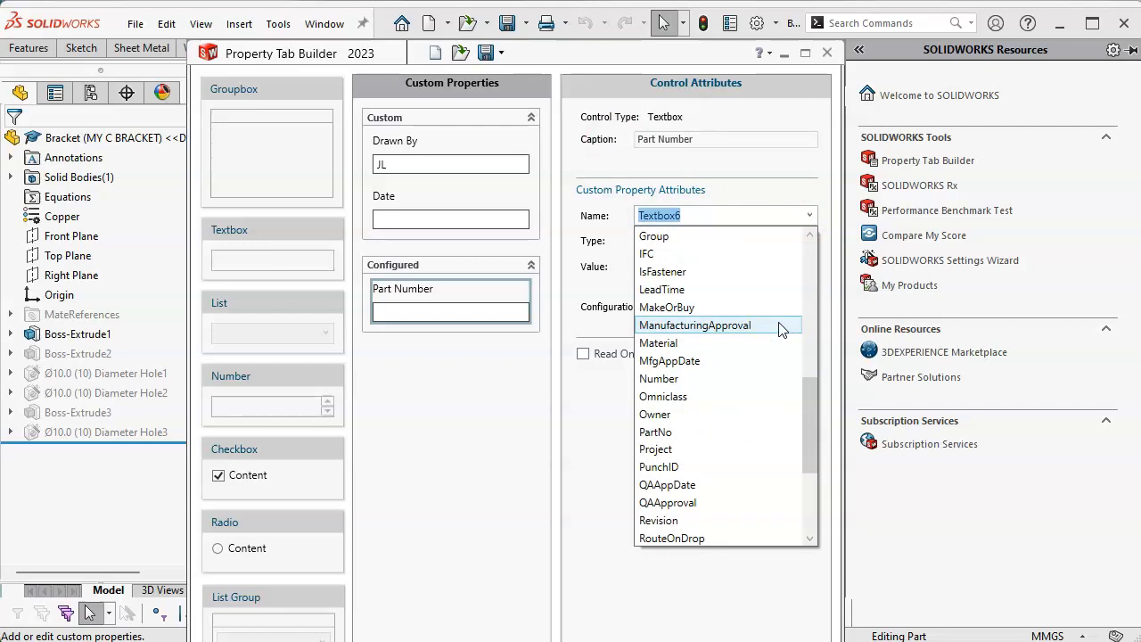
{"action": "left_click", "coordinate": [705, 431]}
{"action": "left_click", "coordinate": [668, 268]}
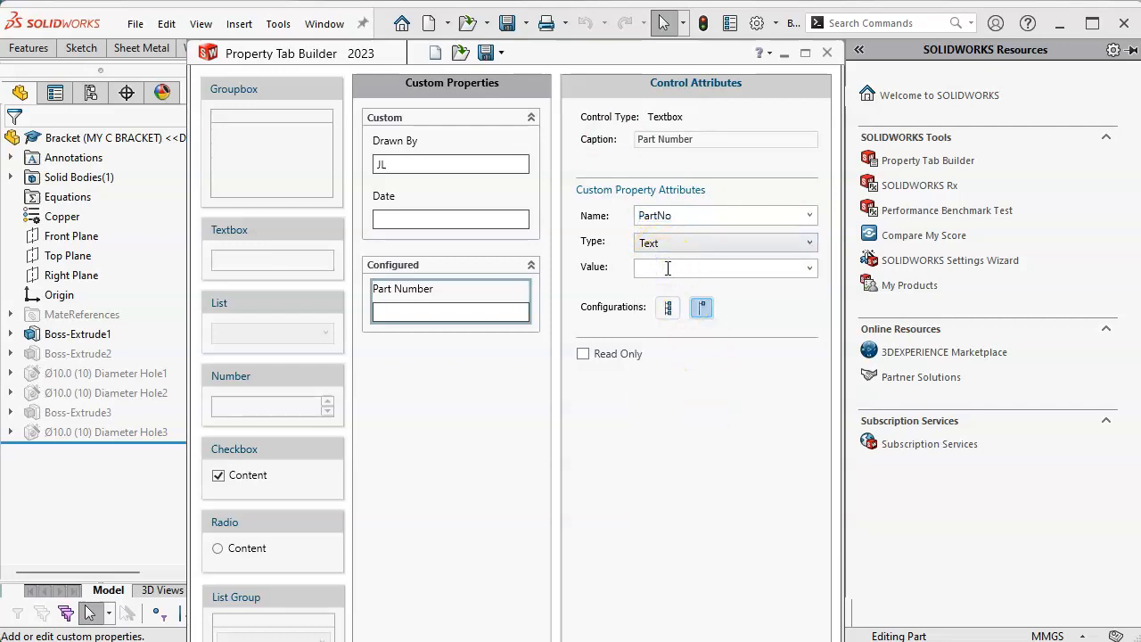
{"action": "type", "text": "XX-000"}
{"action": "left_click", "coordinate": [647, 269]}
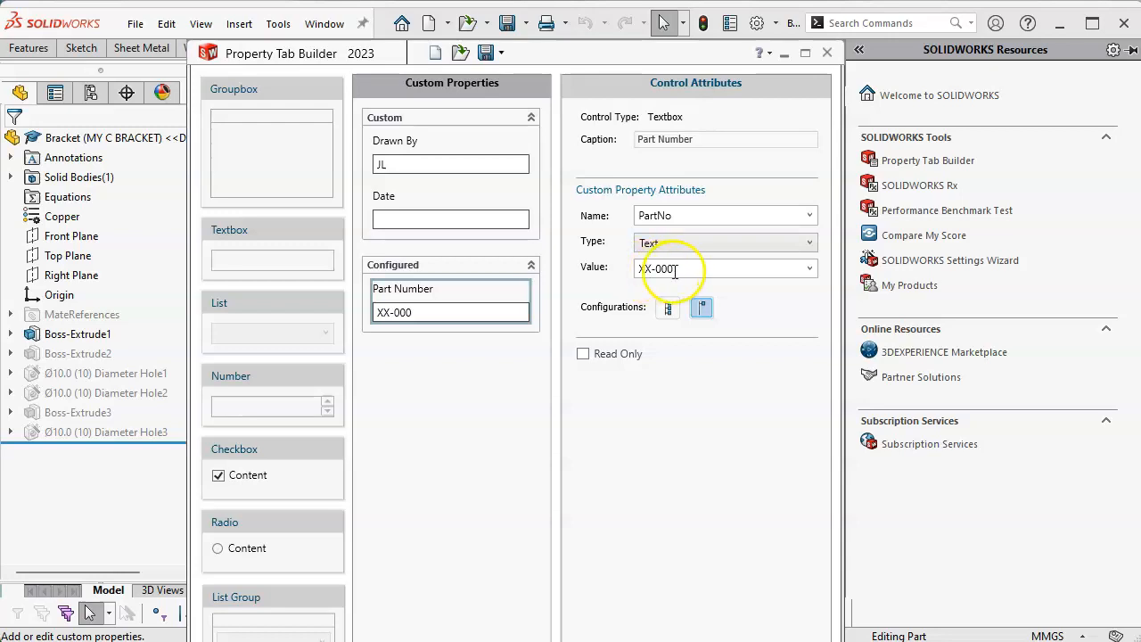
{"action": "left_click", "coordinate": [410, 390]}
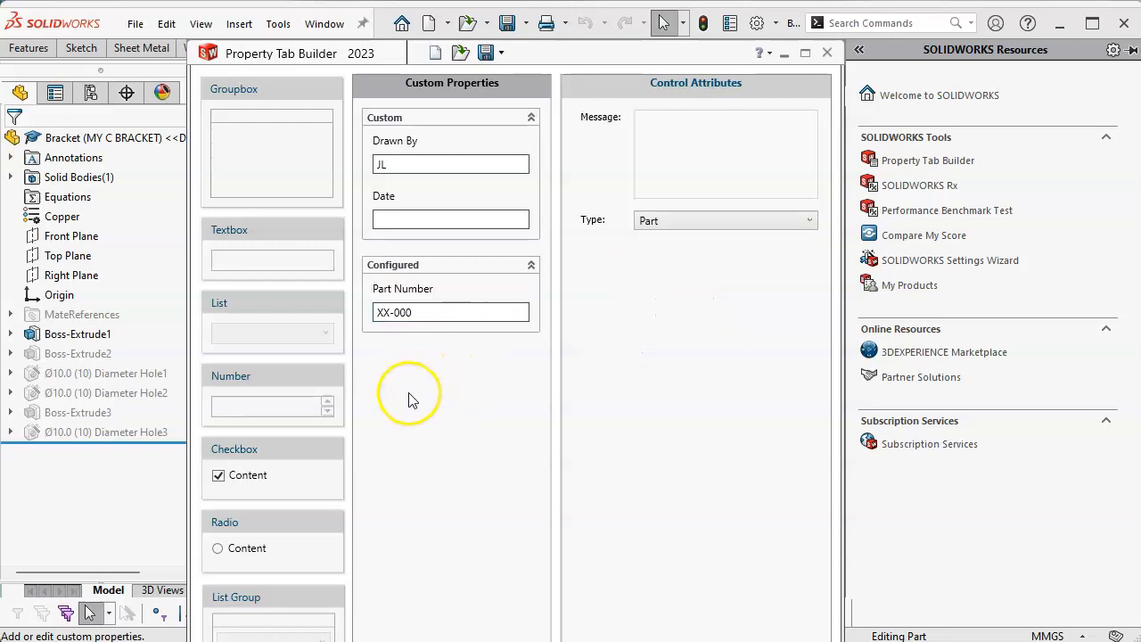
Add a textbox below Part Number in the Configured groupbox and caption it "Revision".
{"action": "left_click_drag", "start_coordinate": [265, 239], "coordinate": [445, 370]}
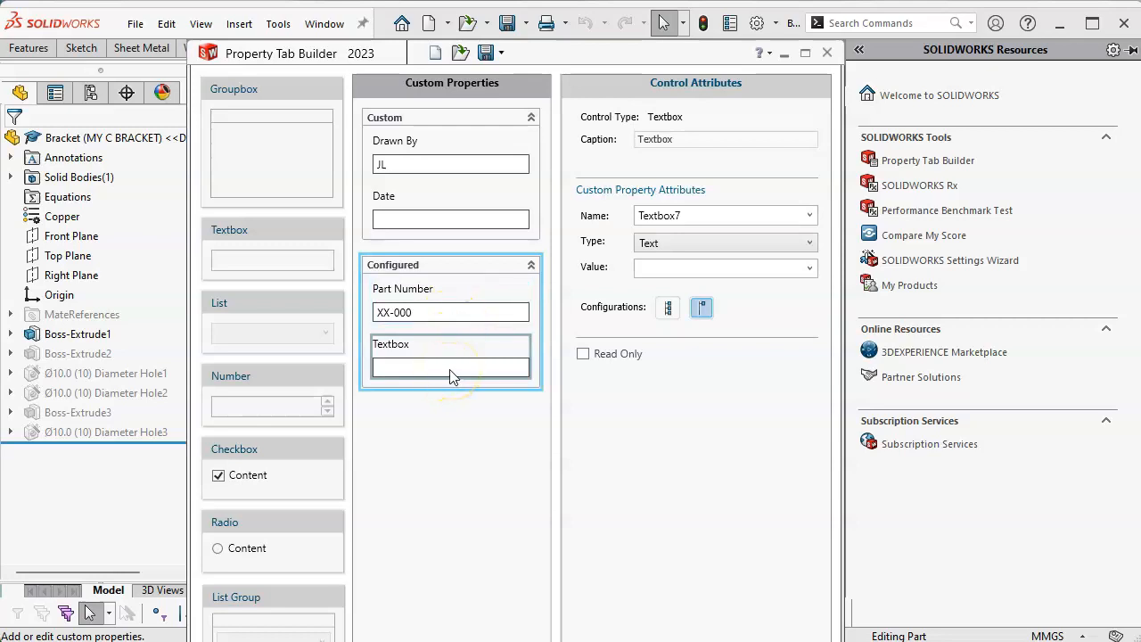
{"action": "left_click_drag", "start_coordinate": [674, 140], "coordinate": [613, 139]}
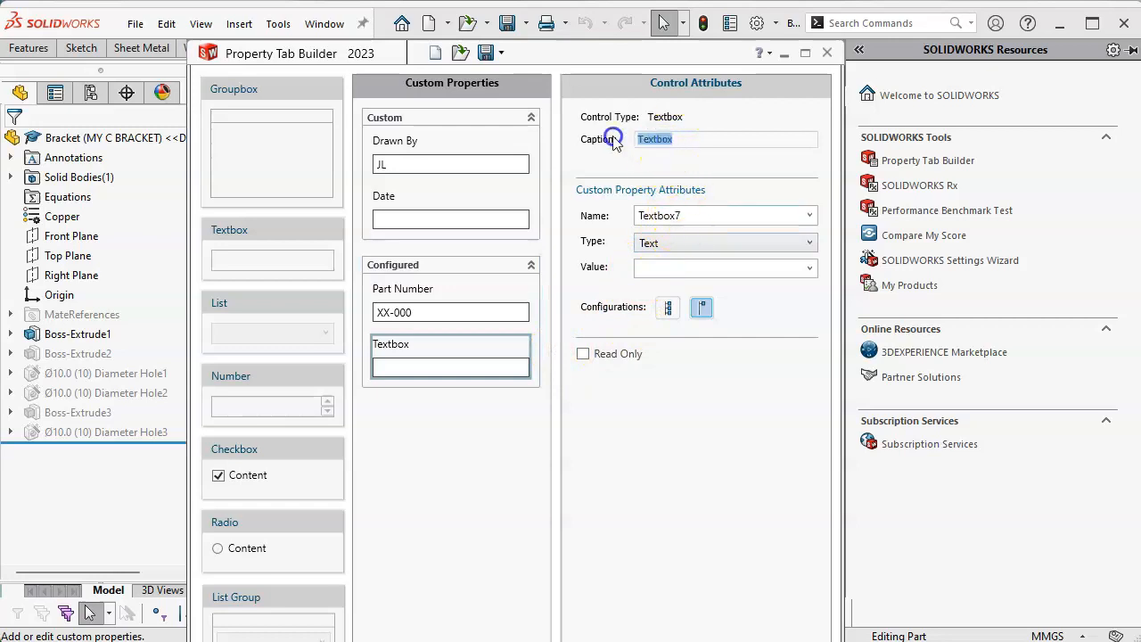
{"action": "type", "text": "r"}
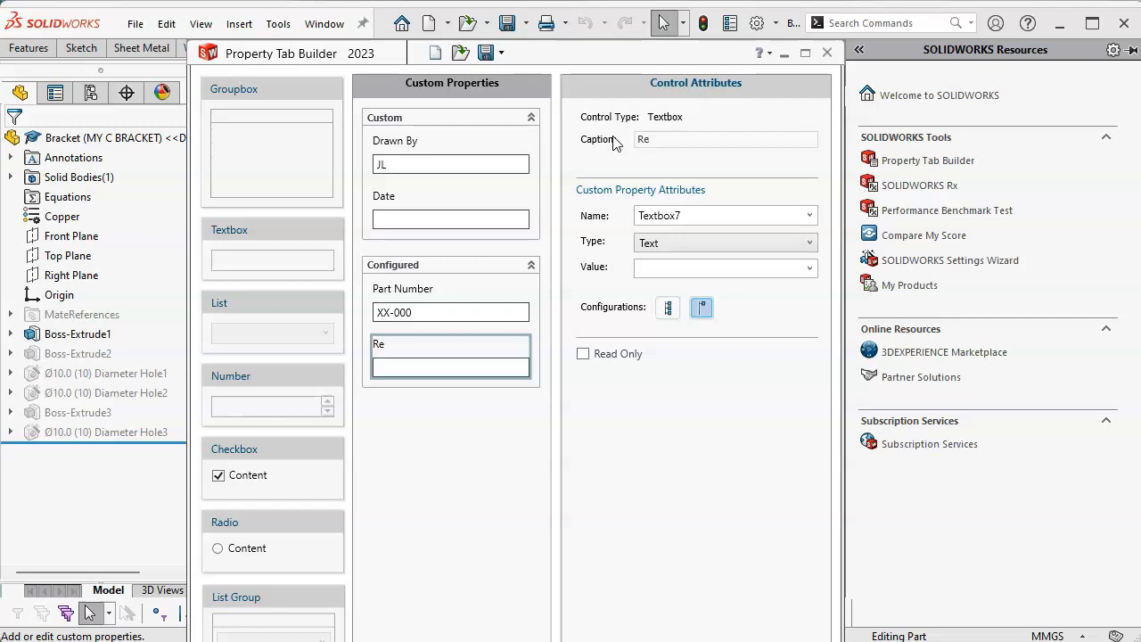
{"action": "type", "text": "evision"}
{"action": "key", "text": "Tab"}
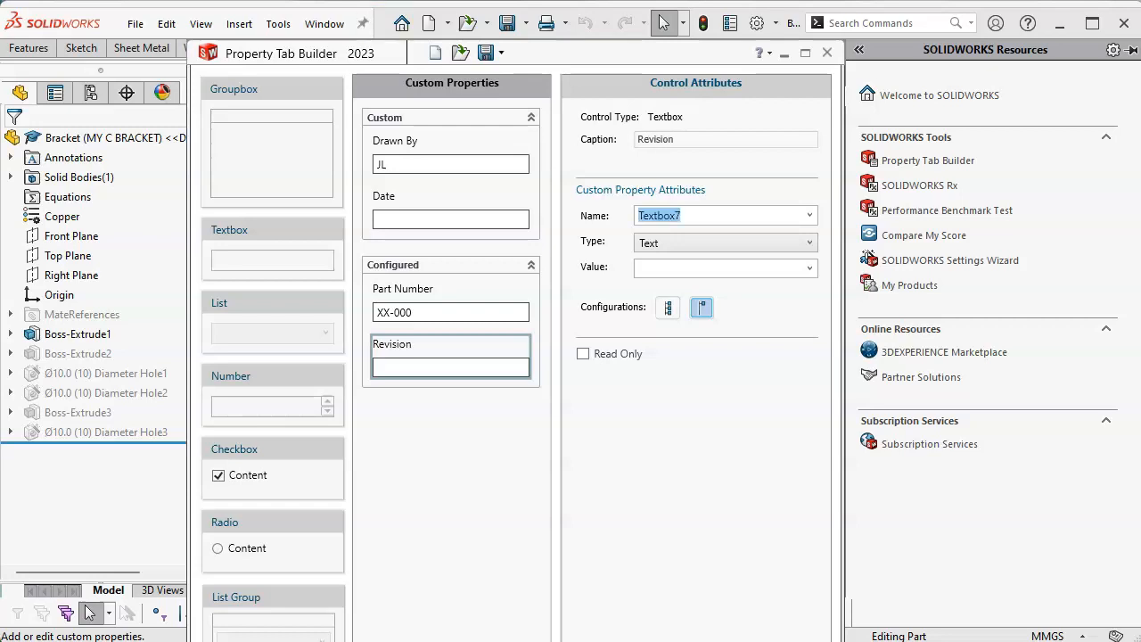
Assign the Revision property name to the Revision textbox and set its default value to A.
{"action": "left_click", "coordinate": [810, 216]}
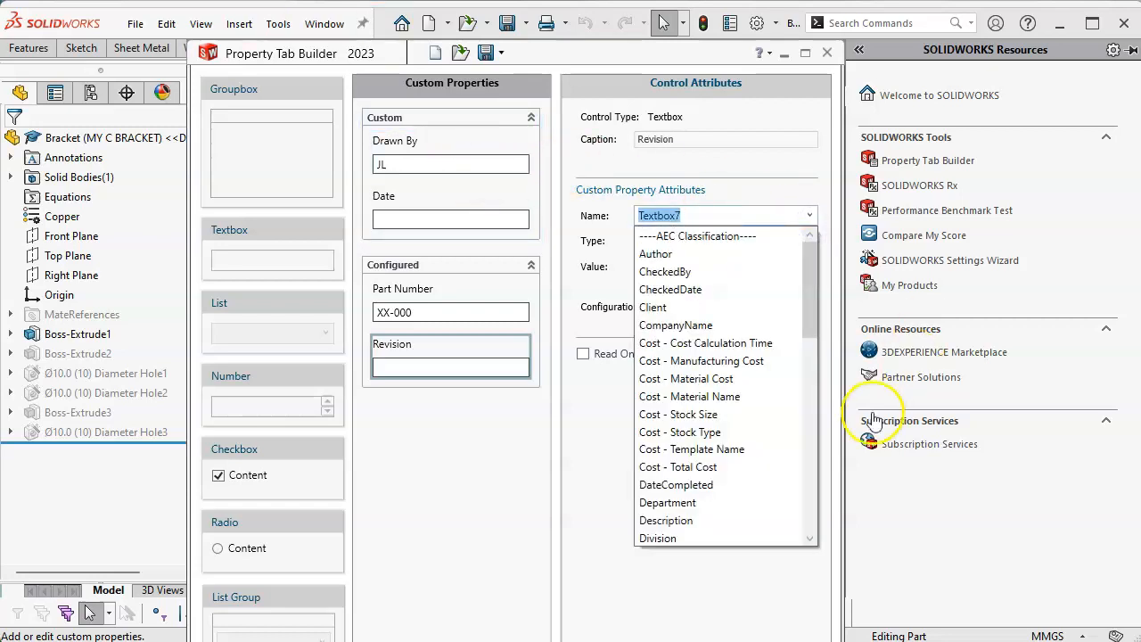
{"action": "scroll", "coordinate": [731, 461], "scroll_direction": "down", "scroll_amount": 11}
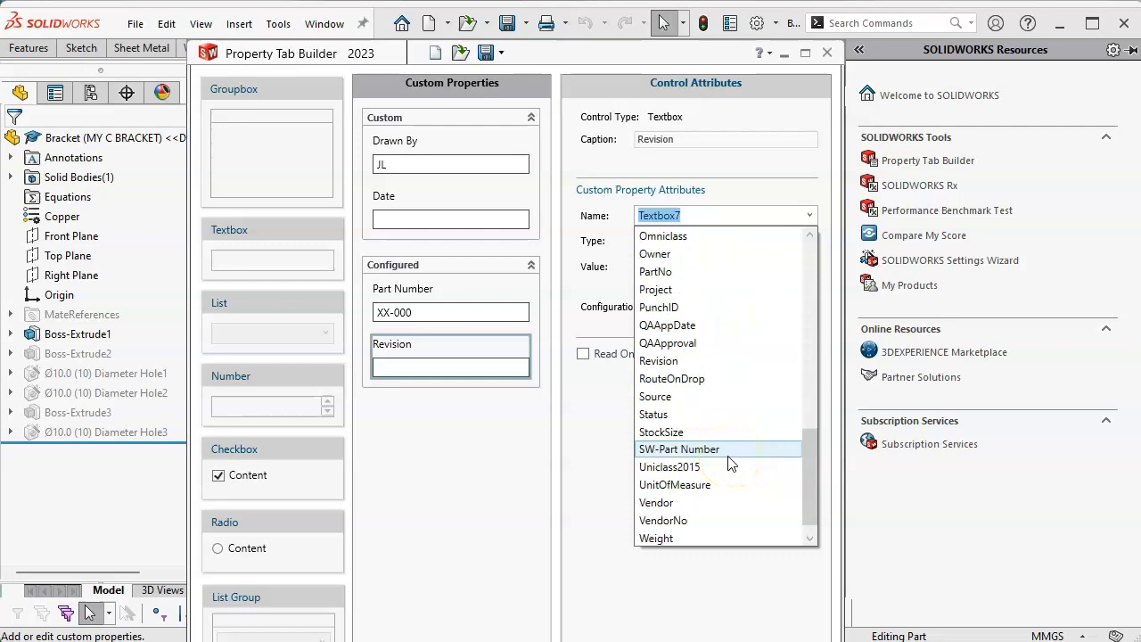
{"action": "left_click", "coordinate": [685, 361]}
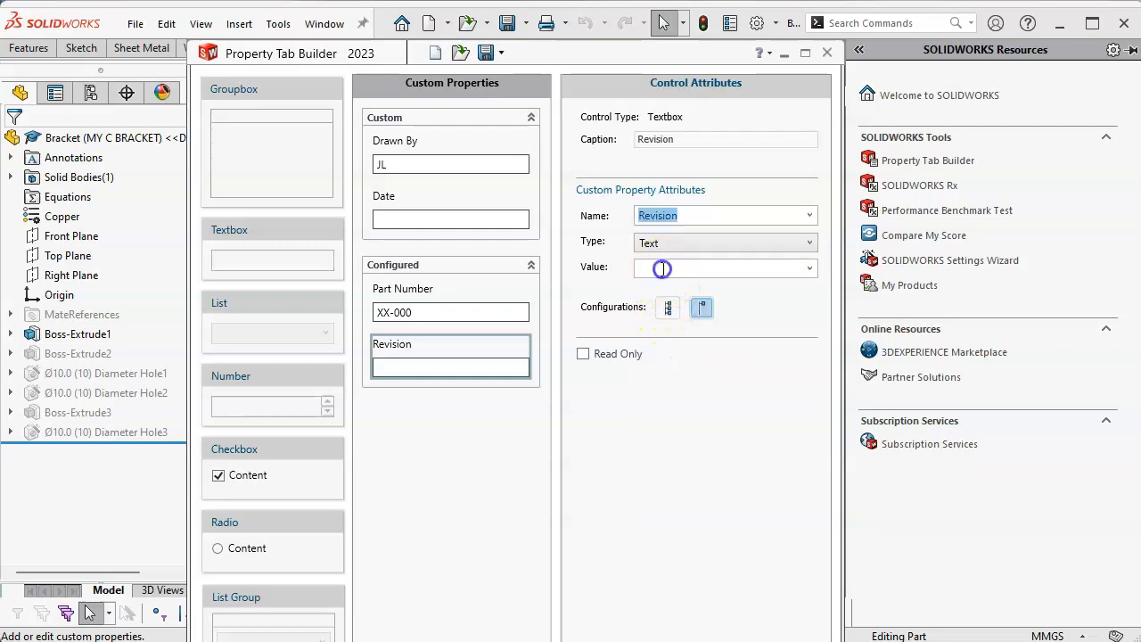
{"action": "left_click", "coordinate": [662, 268]}
{"action": "type", "text": "A"}
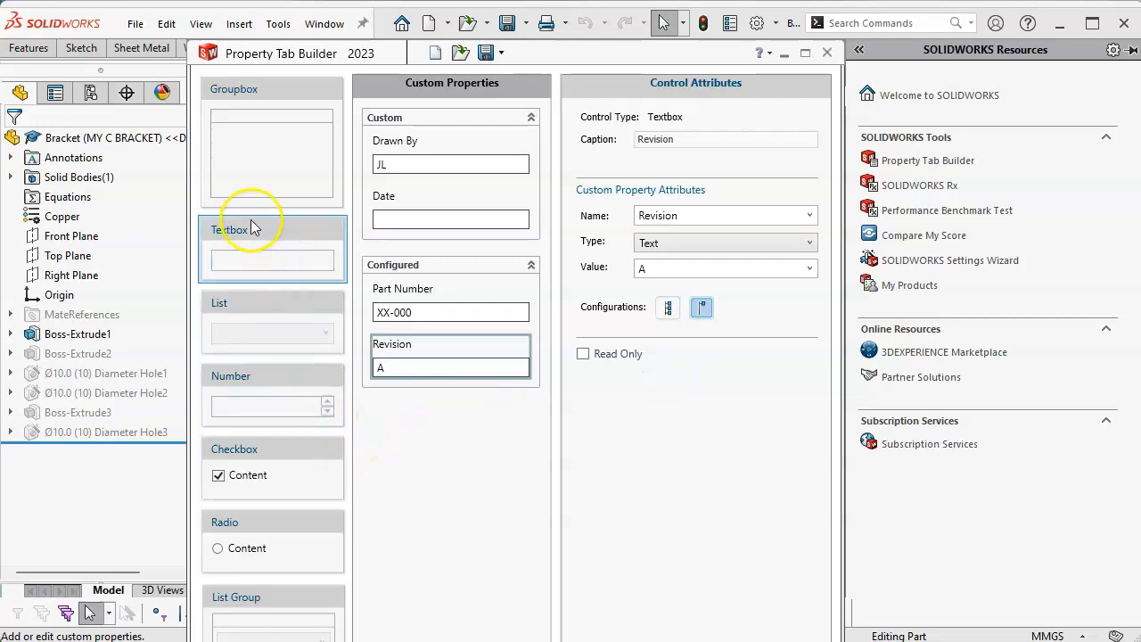
Add a textbox below Revision in the Configured groupbox and caption it "Material".
{"action": "left_click_drag", "start_coordinate": [247, 235], "coordinate": [431, 434]}
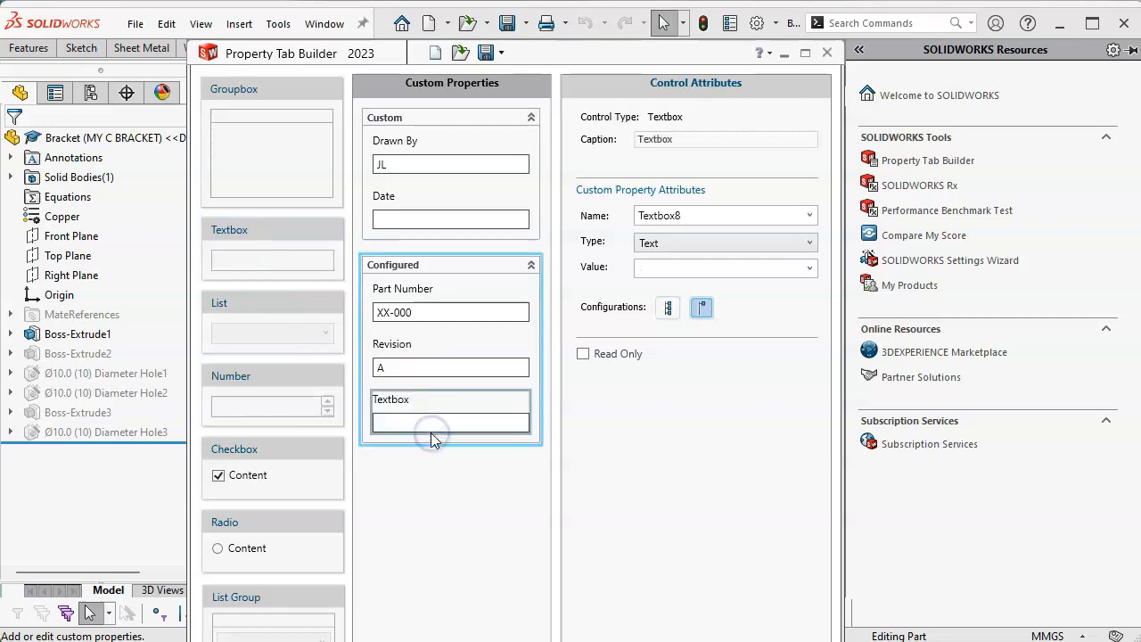
{"action": "double_click", "coordinate": [655, 139]}
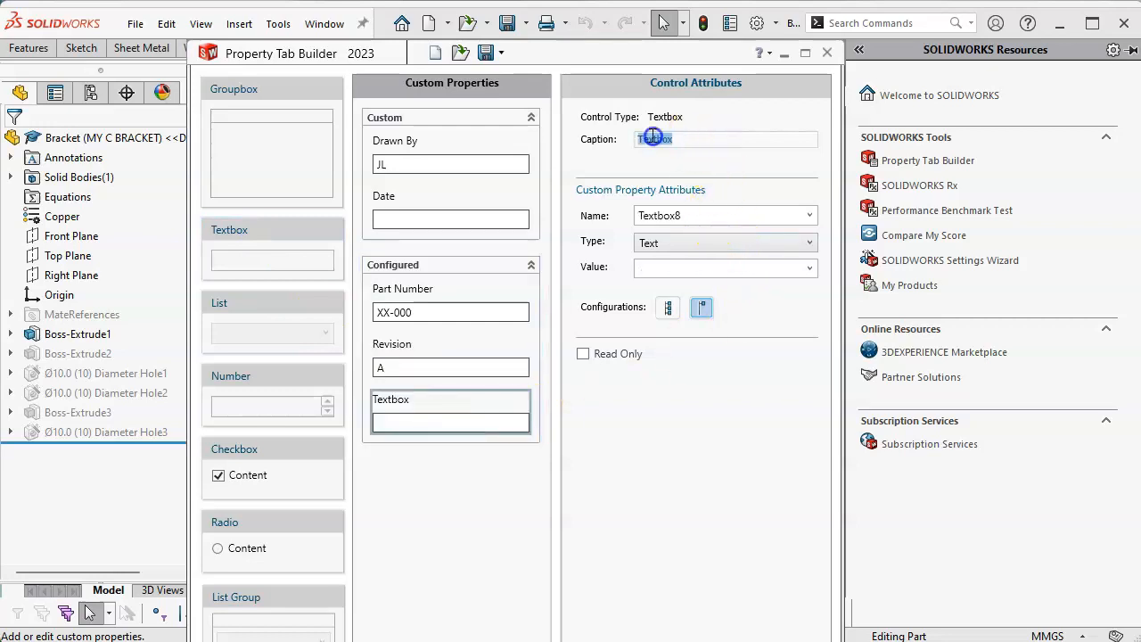
{"action": "type", "text": "Material"}
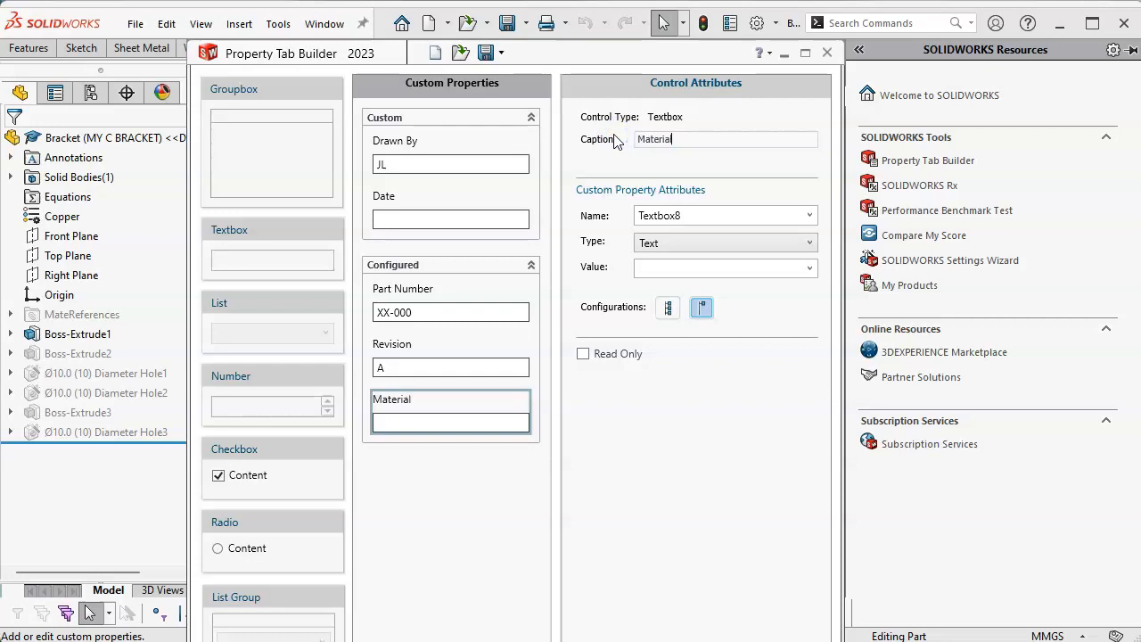
{"action": "key", "text": "Tab"}
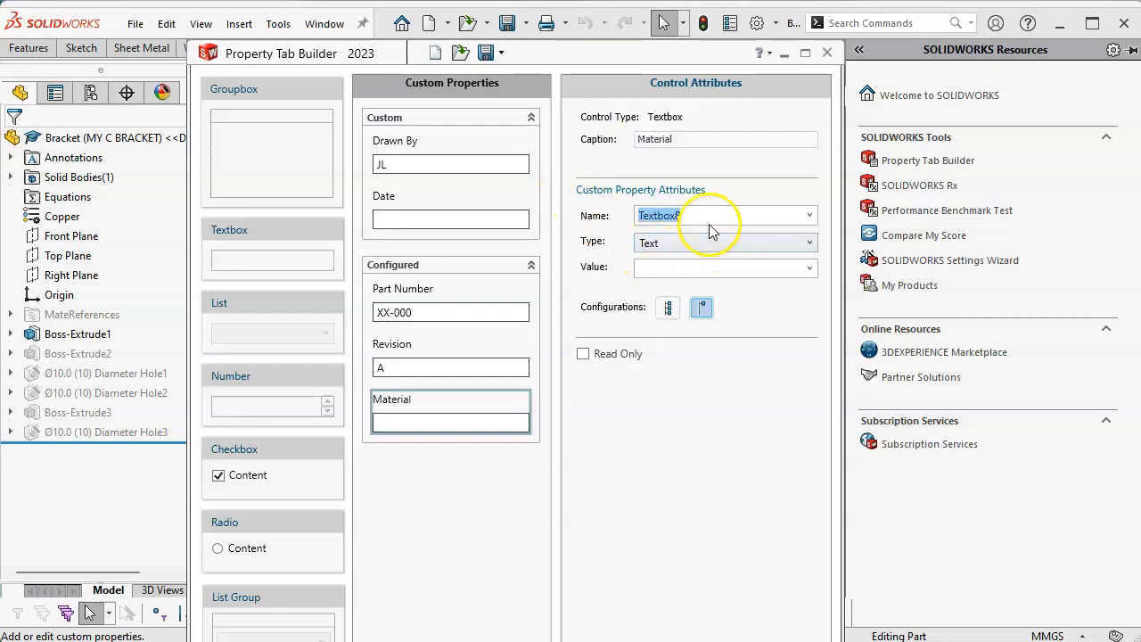
Assign the Material property name to the Material textbox and keep its type as Text.
{"action": "left_click", "coordinate": [809, 216]}
{"action": "scroll", "coordinate": [777, 392], "scroll_direction": "down", "scroll_amount": 6}
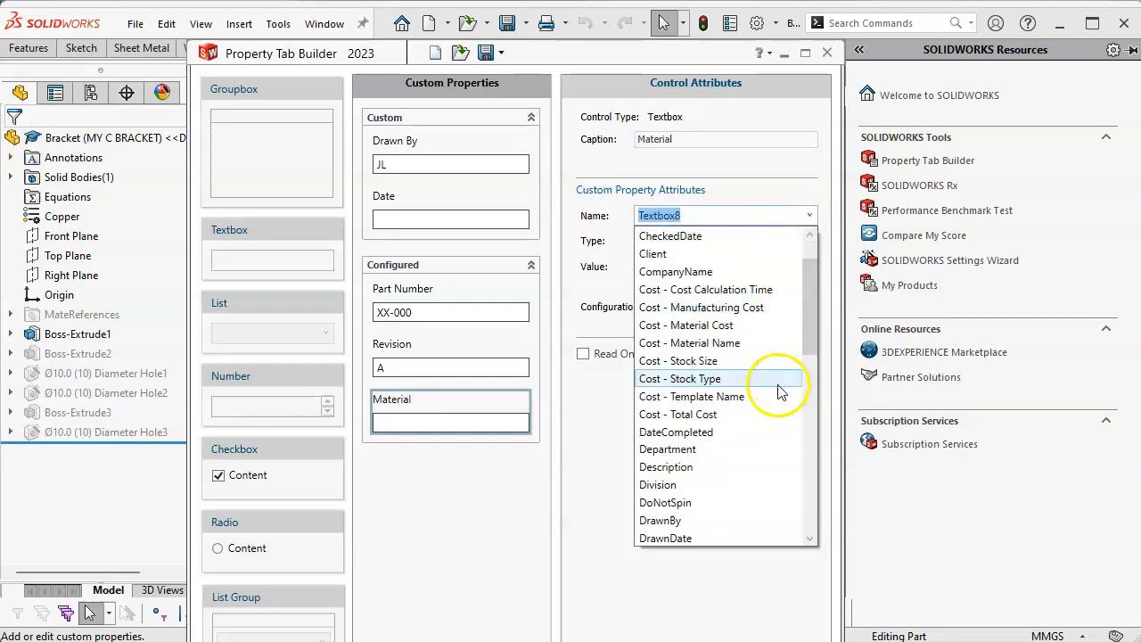
{"action": "scroll", "coordinate": [774, 396], "scroll_direction": "down", "scroll_amount": 2}
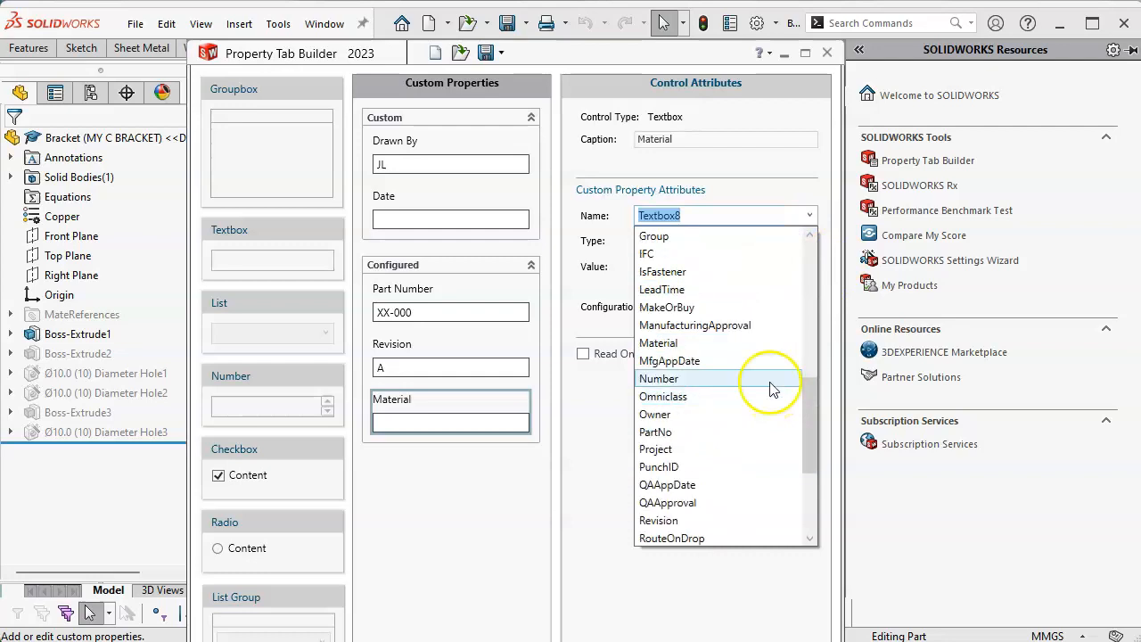
{"action": "left_click", "coordinate": [704, 344]}
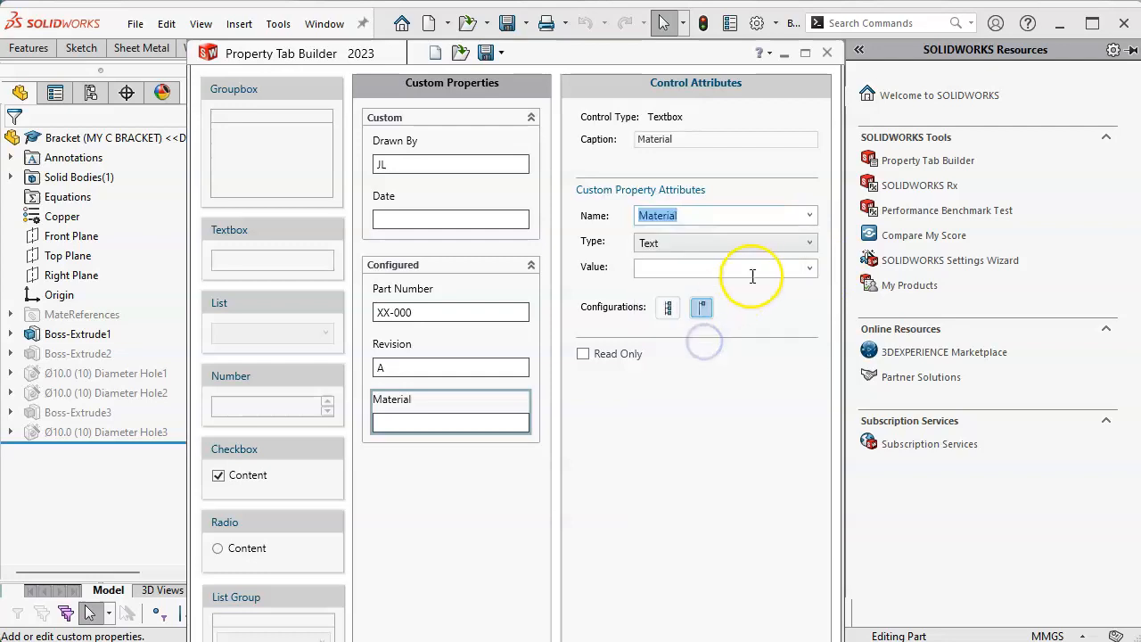
{"action": "left_click", "coordinate": [782, 243]}
{"action": "left_click", "coordinate": [783, 262]}
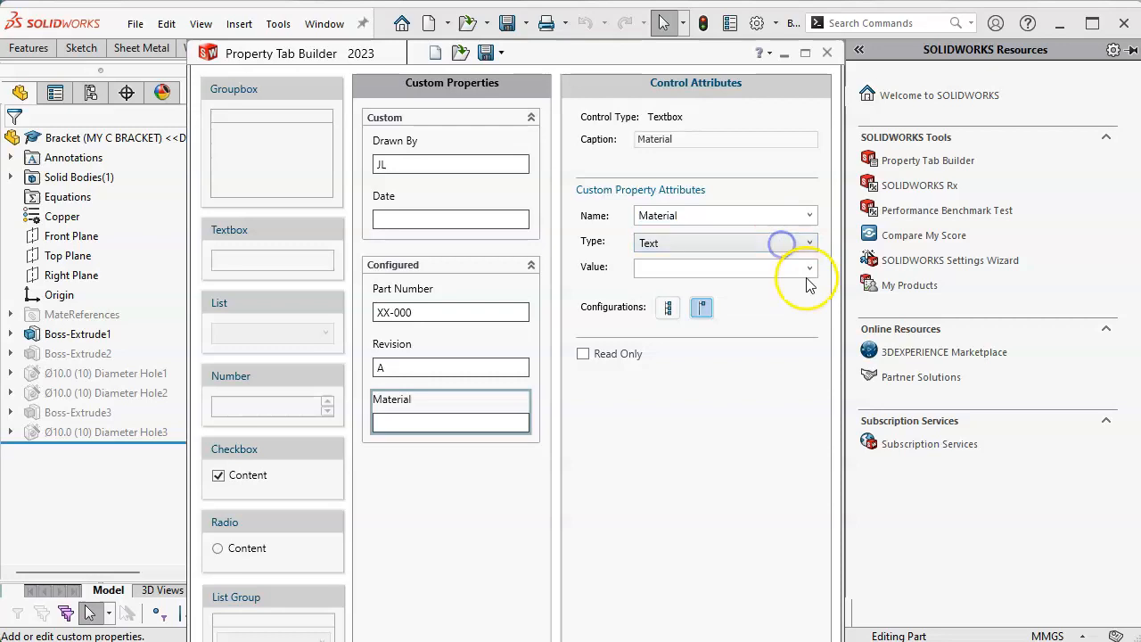
Link the Material textbox's value to [SW-Material].
{"action": "left_click", "coordinate": [807, 267]}
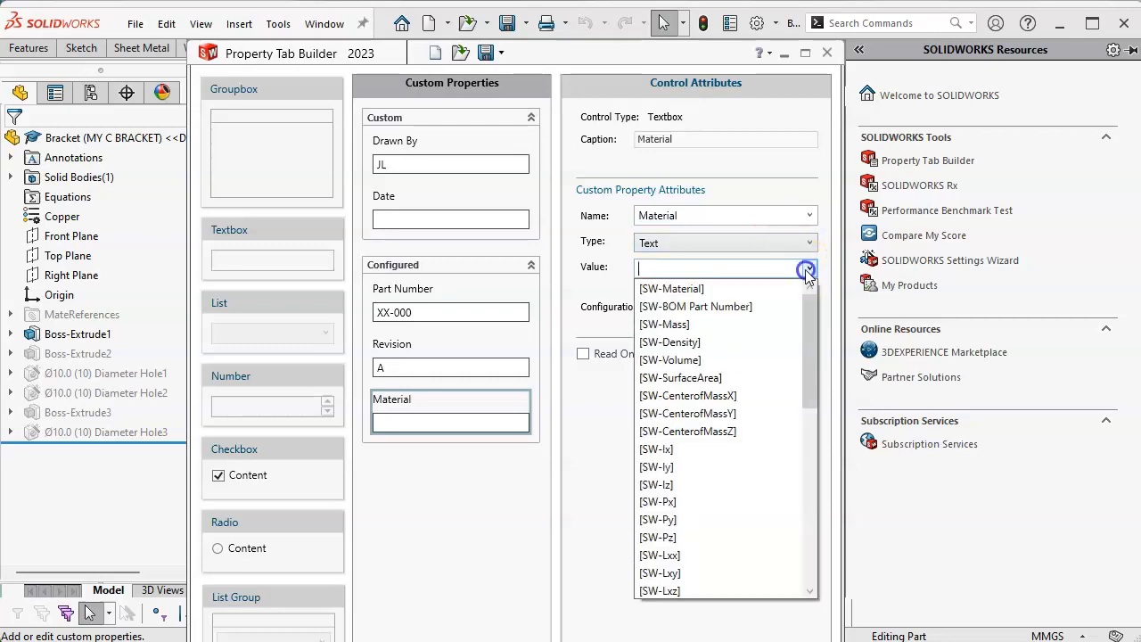
{"action": "left_click", "coordinate": [703, 289]}
{"action": "left_click", "coordinate": [701, 303]}
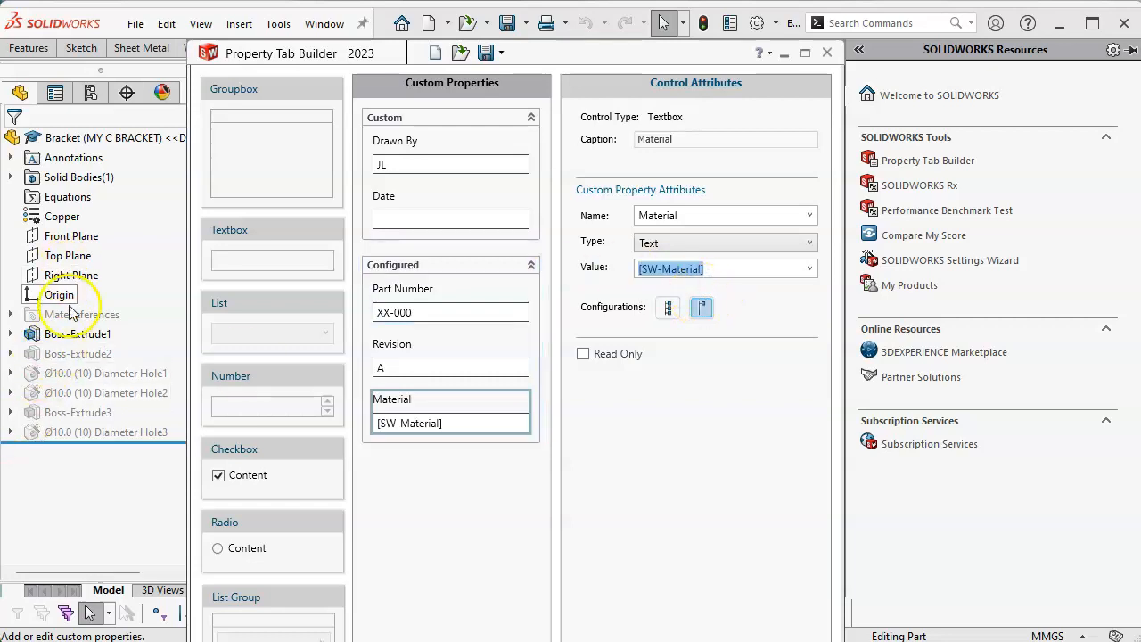
{"action": "mouse_move", "coordinate": [87, 371]}
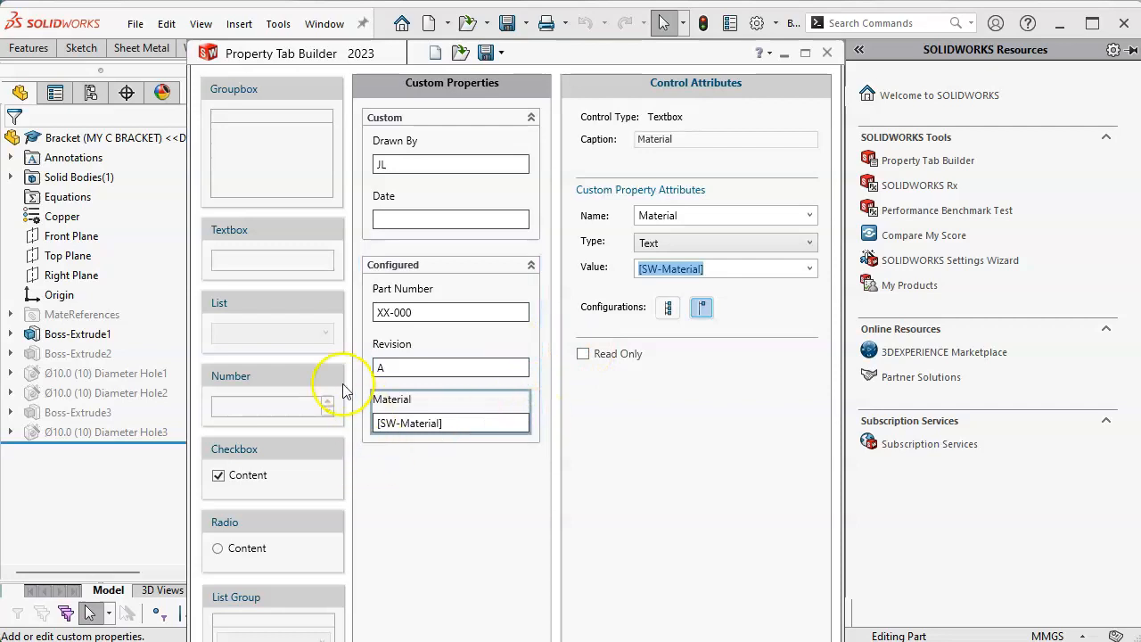
Add a list control below Material in the Configured groupbox and caption it "Finish".
{"action": "left_click_drag", "start_coordinate": [302, 302], "coordinate": [445, 476]}
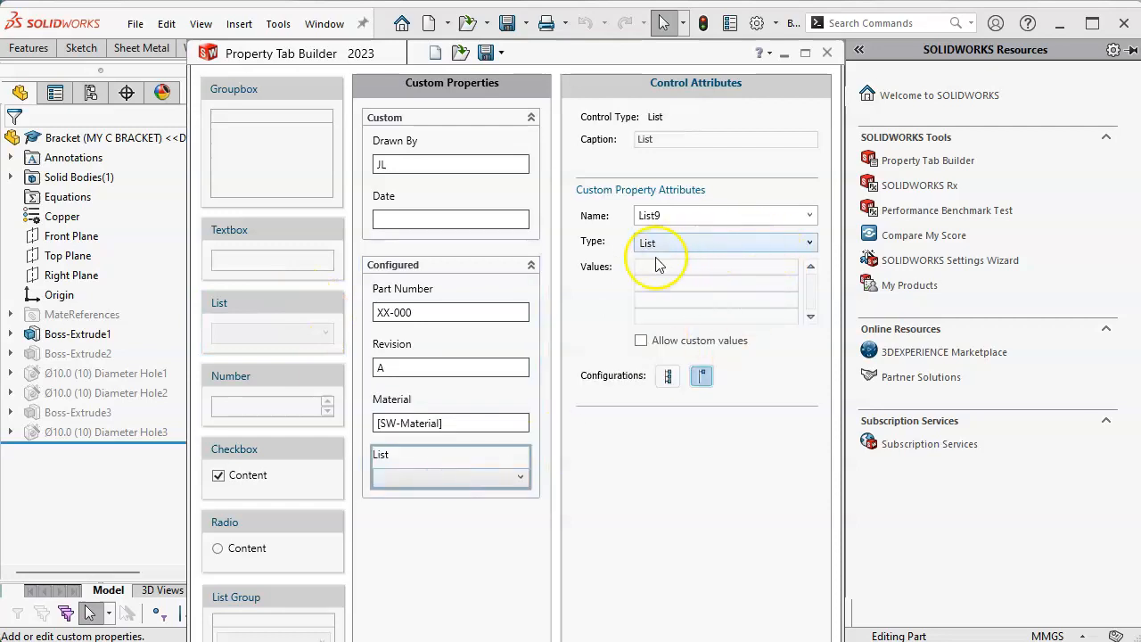
{"action": "left_click", "coordinate": [572, 139]}
{"action": "type", "text": "Finish"}
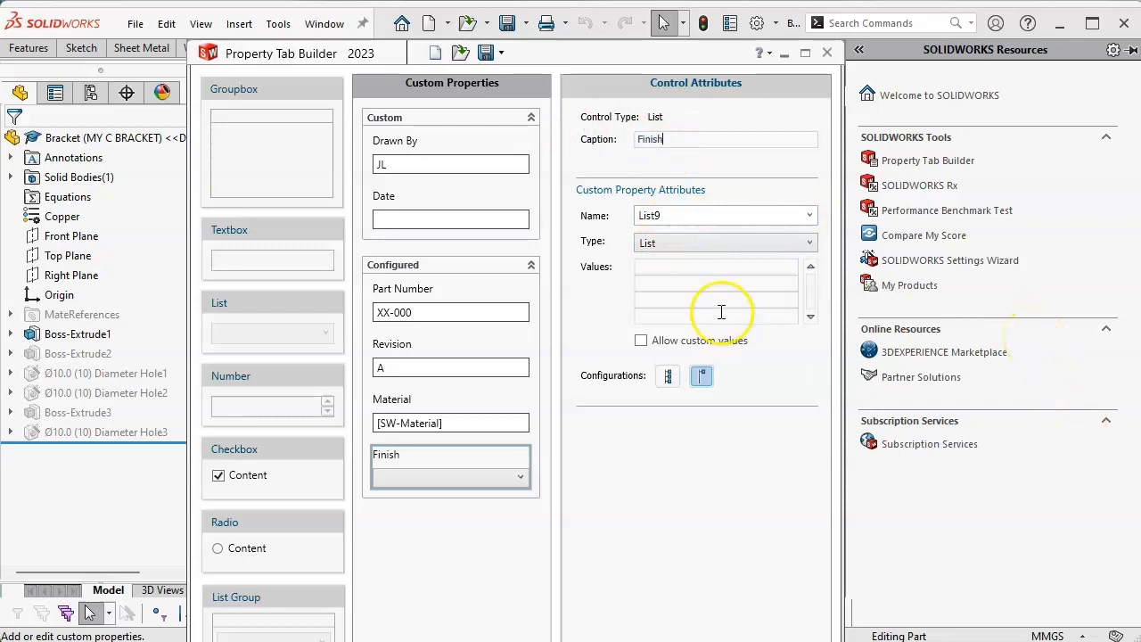
Assign the Finish property name to the Finish list control in the Configured groupbox.
{"action": "left_click", "coordinate": [682, 214]}
{"action": "left_click", "coordinate": [809, 215]}
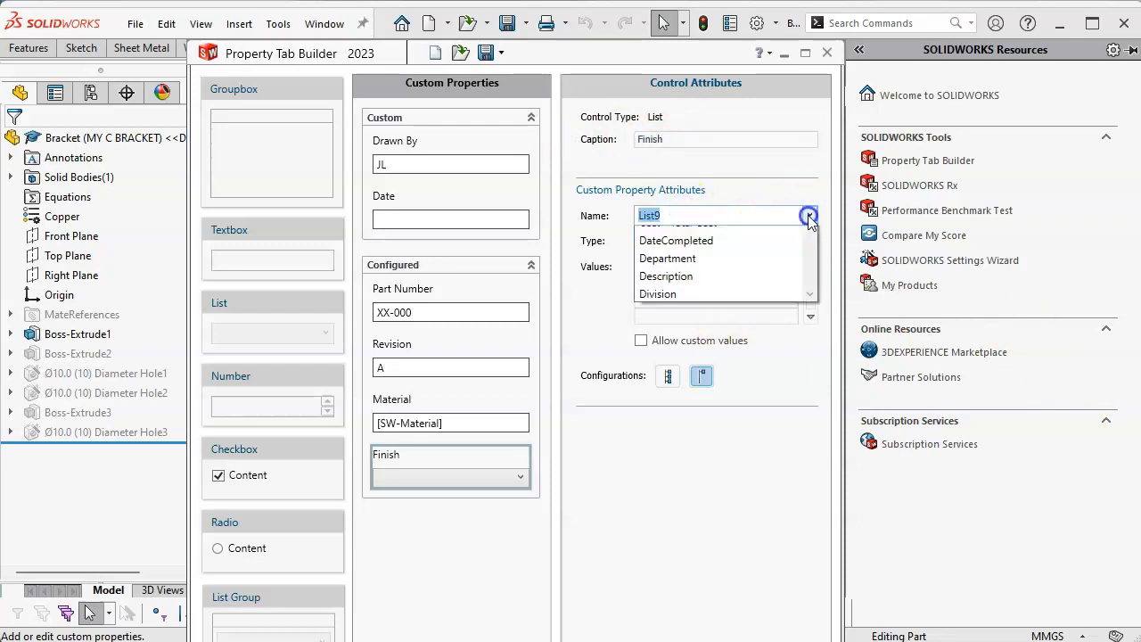
{"action": "scroll", "coordinate": [740, 444], "scroll_direction": "down", "scroll_amount": 3}
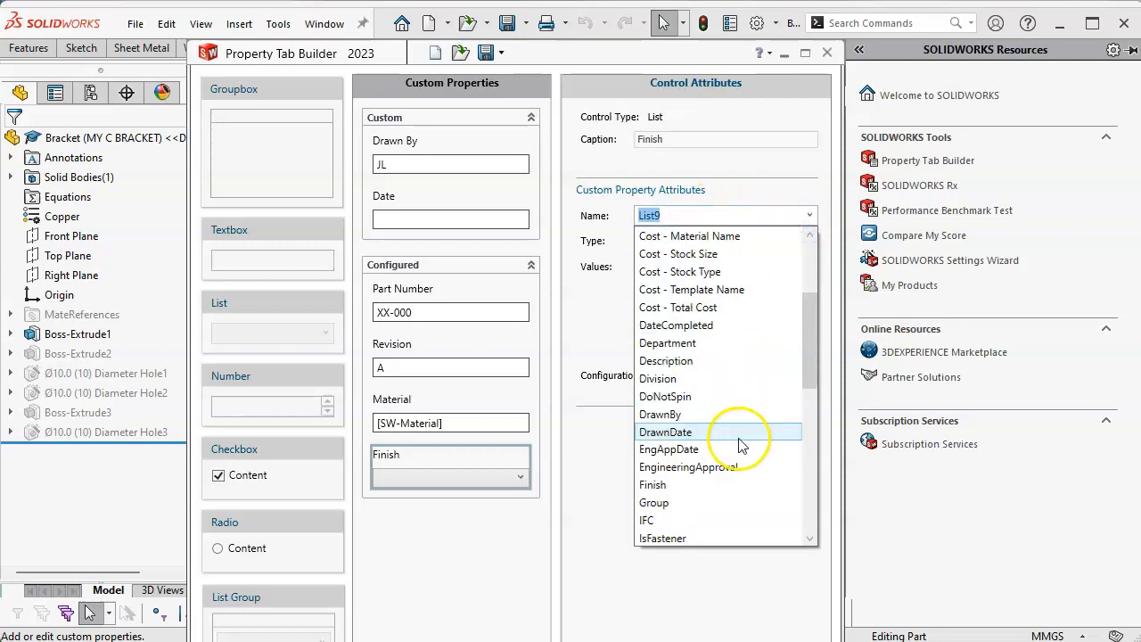
{"action": "scroll", "coordinate": [741, 444], "scroll_direction": "down", "scroll_amount": 1}
{"action": "left_click", "coordinate": [671, 431]}
Fill the Finish list with the values Raw, Anodize, Paint and Powder Coat, and allow custom values.
{"action": "left_click", "coordinate": [664, 266]}
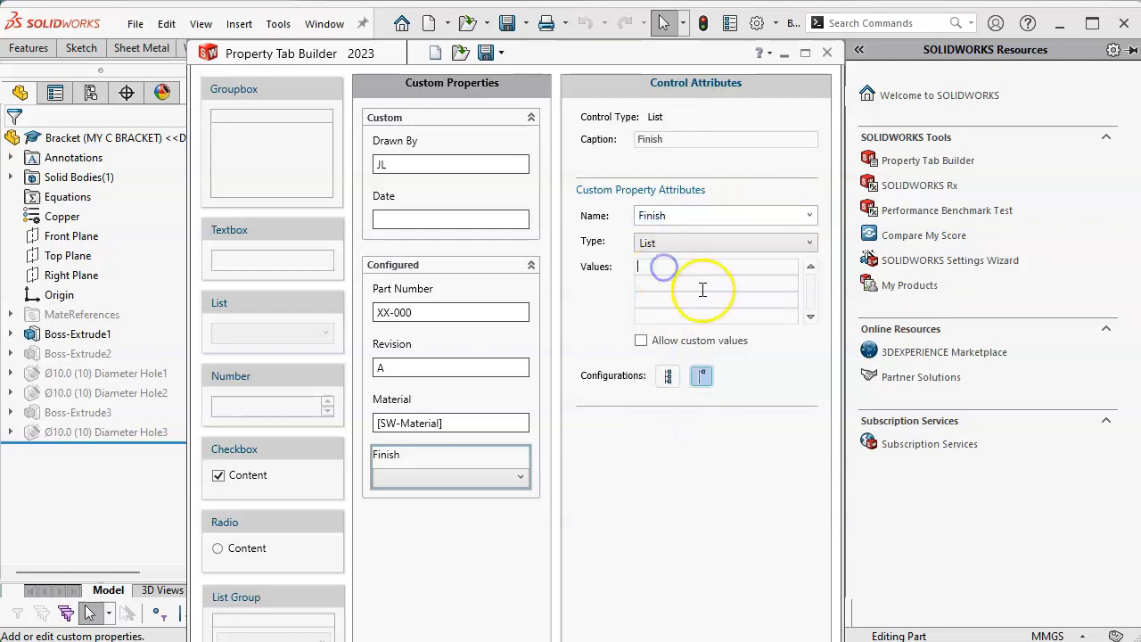
{"action": "type", "text": "Raw"}
{"action": "left_click", "coordinate": [701, 289]}
{"action": "type", "text": "Anodize"}
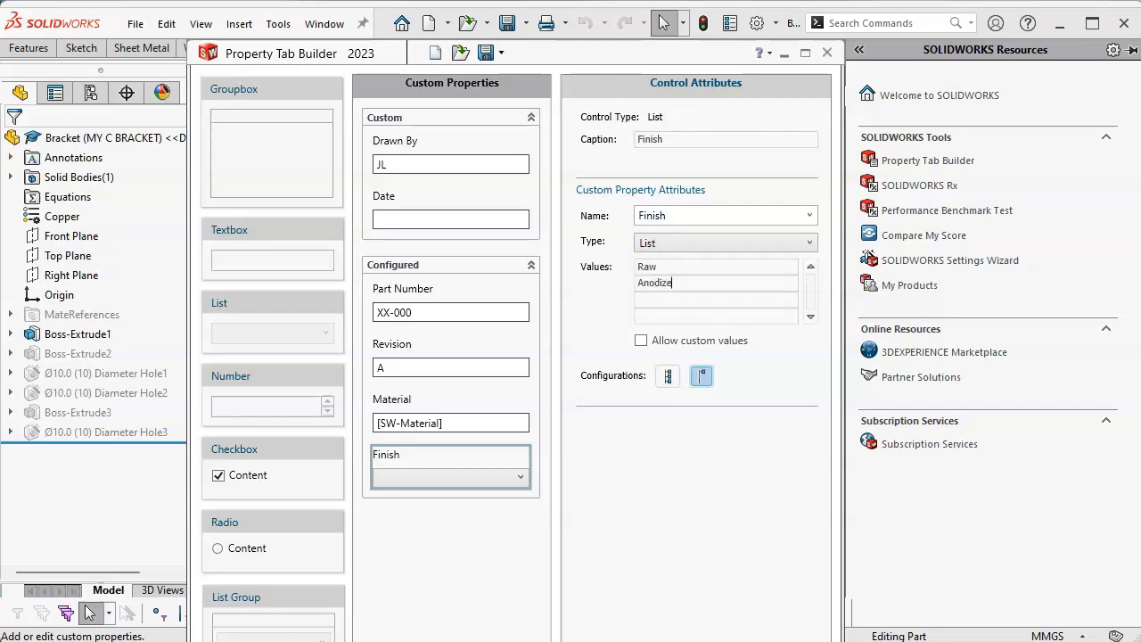
{"action": "left_click", "coordinate": [678, 301]}
{"action": "type", "text": "Paint"}
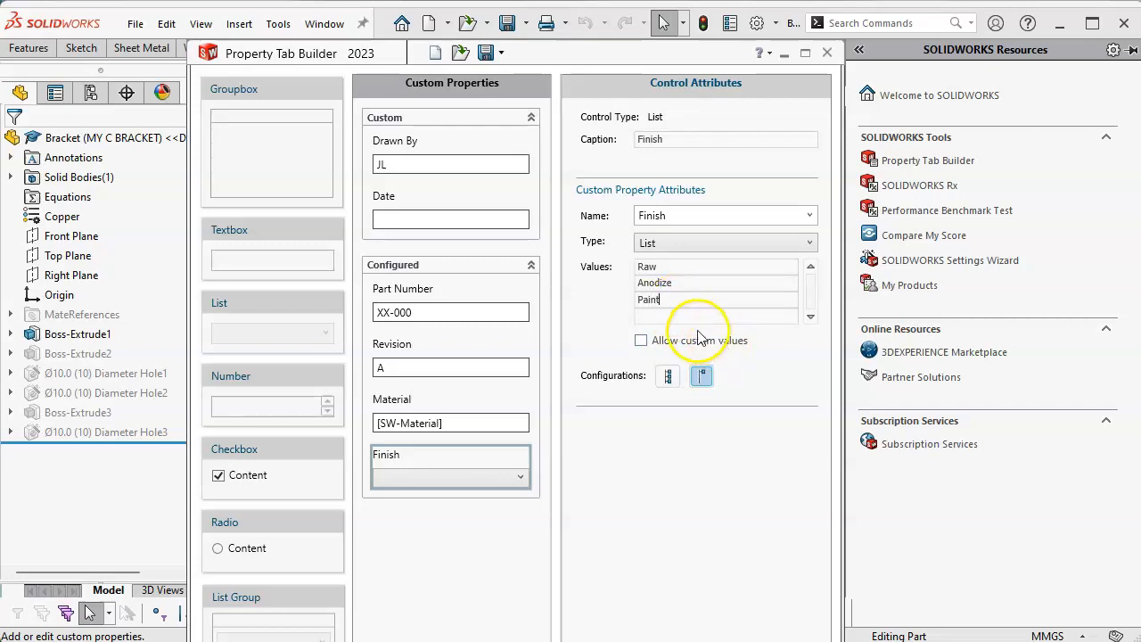
{"action": "left_click", "coordinate": [678, 314]}
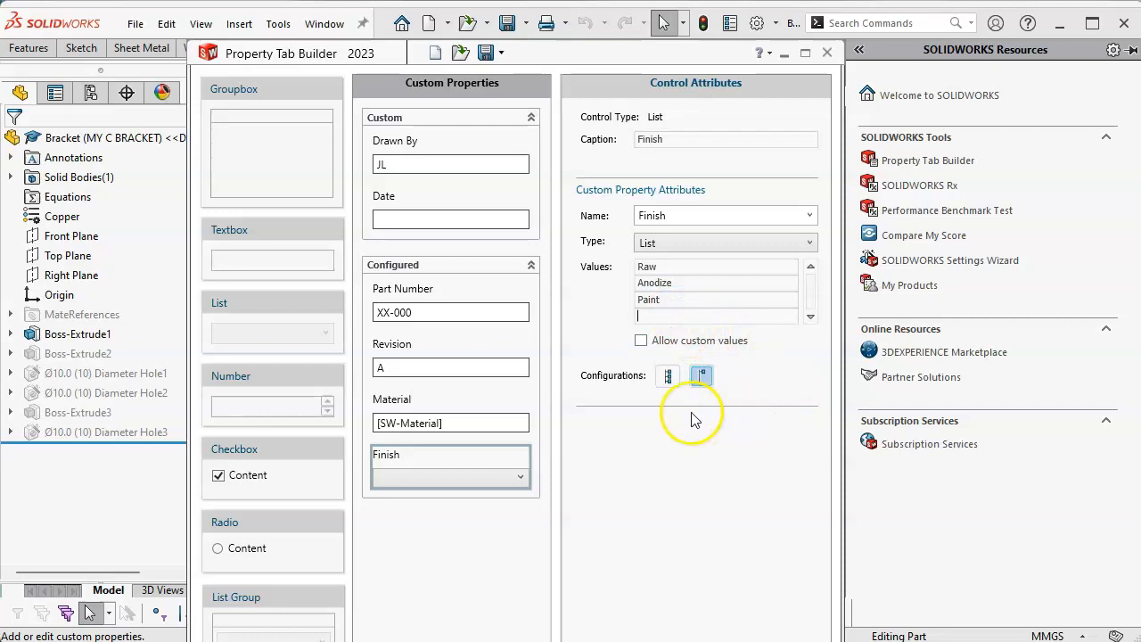
{"action": "type", "text": "Powder Coat"}
{"action": "left_click", "coordinate": [640, 341]}
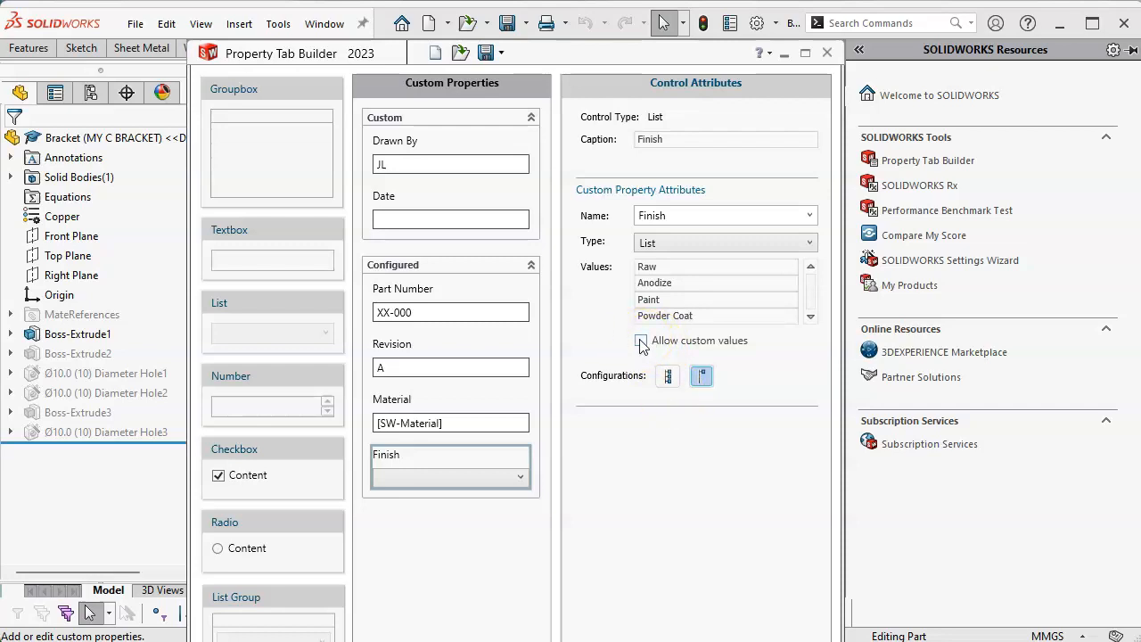
{"action": "left_click", "coordinate": [640, 341]}
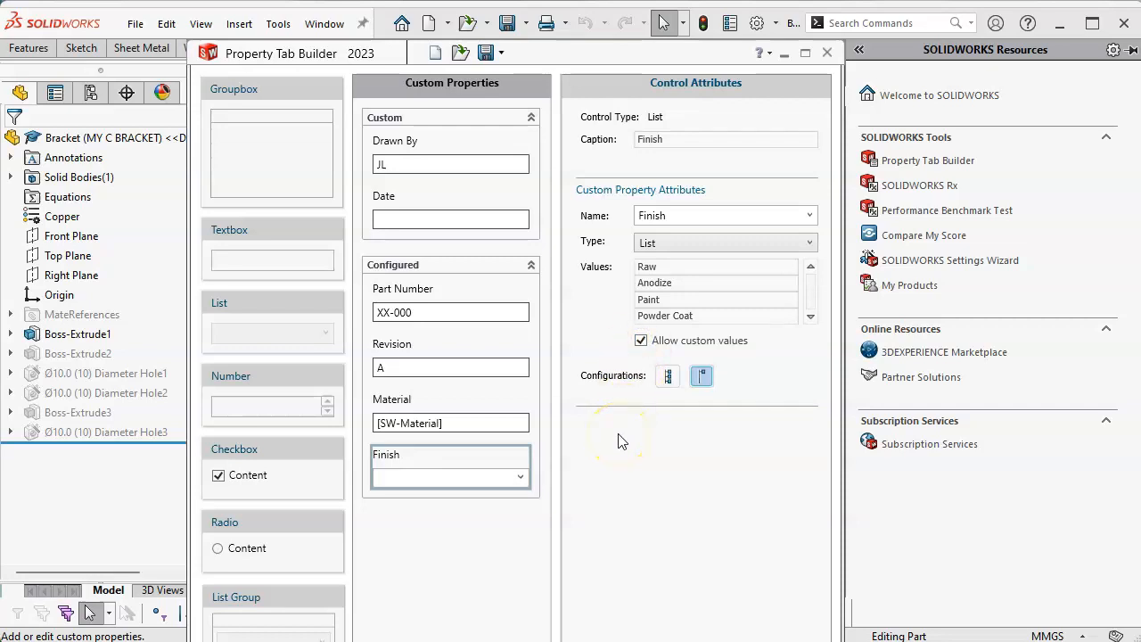
{"action": "left_click", "coordinate": [311, 489]}
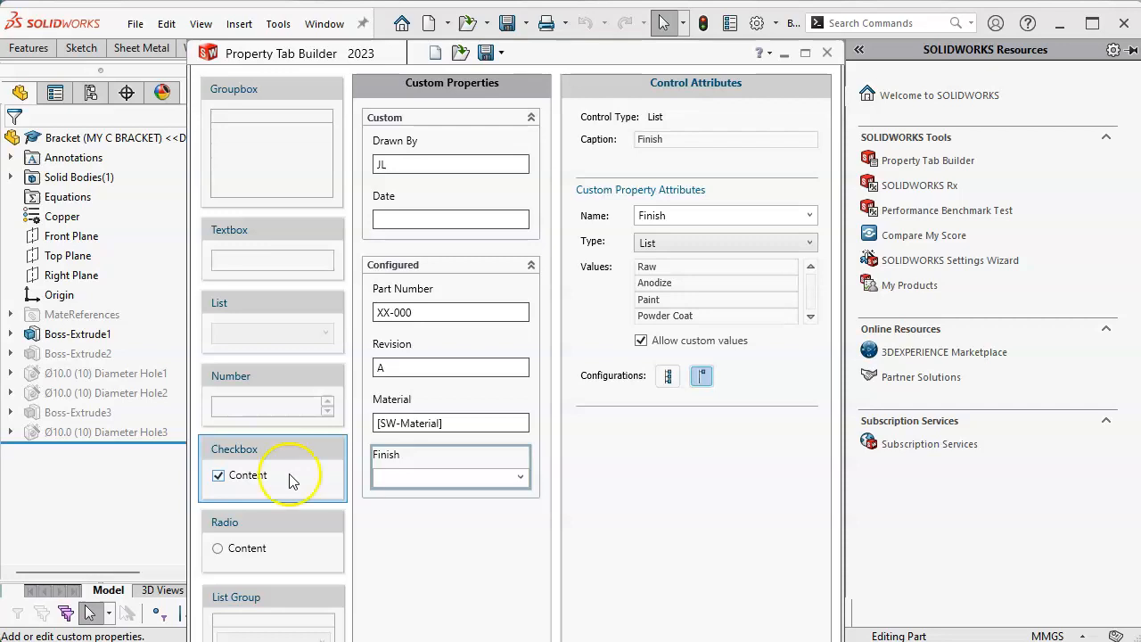
{"action": "left_click", "coordinate": [276, 452]}
{"action": "left_click", "coordinate": [282, 528]}
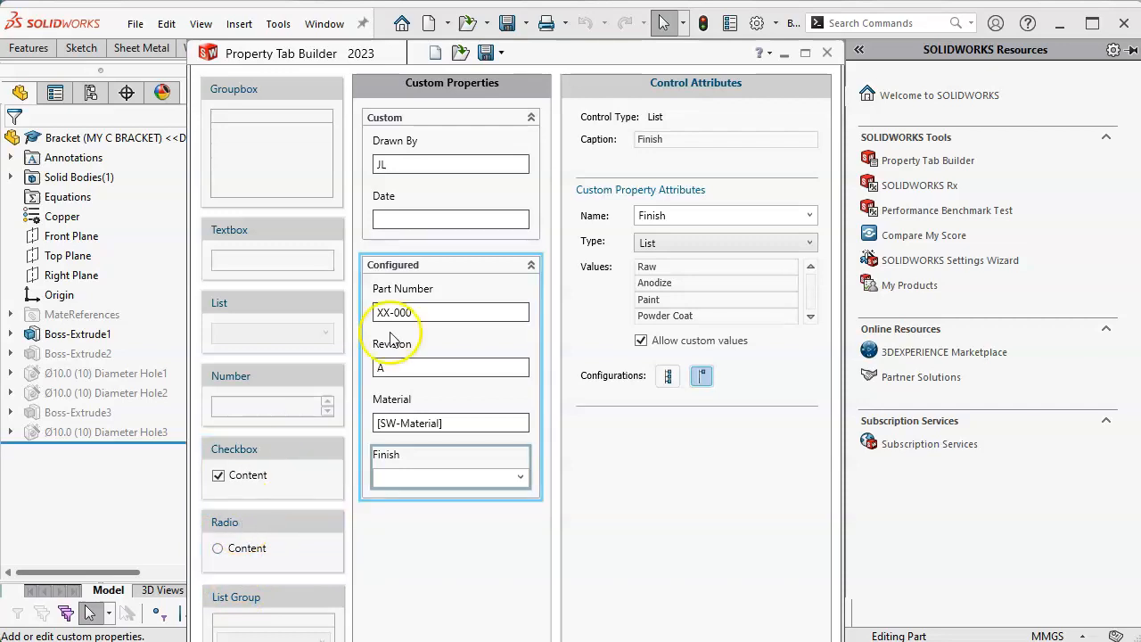
Save the property tab as the part properties template template.prtprp in the SOLIDWORKS 2023 lang\english folder.
{"action": "left_click_drag", "start_coordinate": [583, 53], "coordinate": [600, 73]}
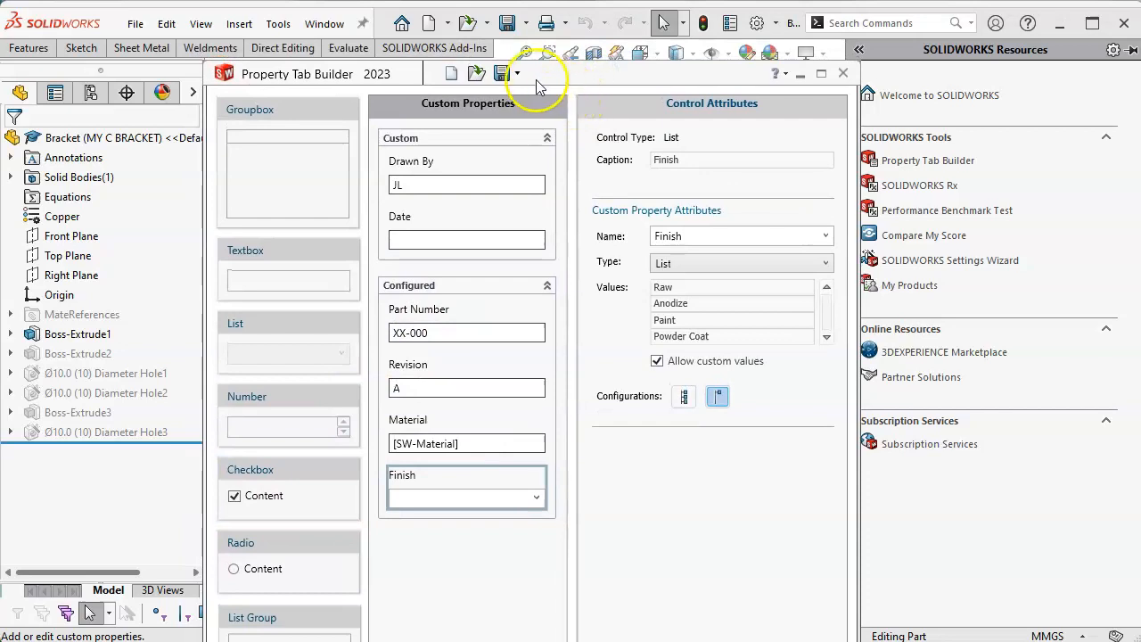
{"action": "left_click", "coordinate": [503, 74]}
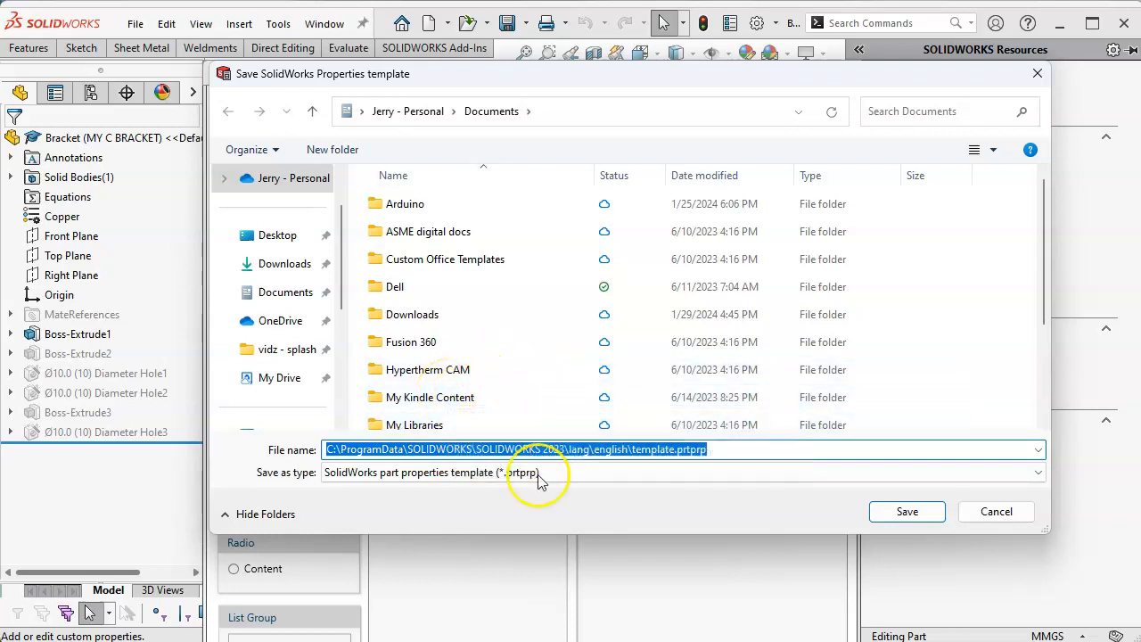
{"action": "left_click", "coordinate": [908, 511]}
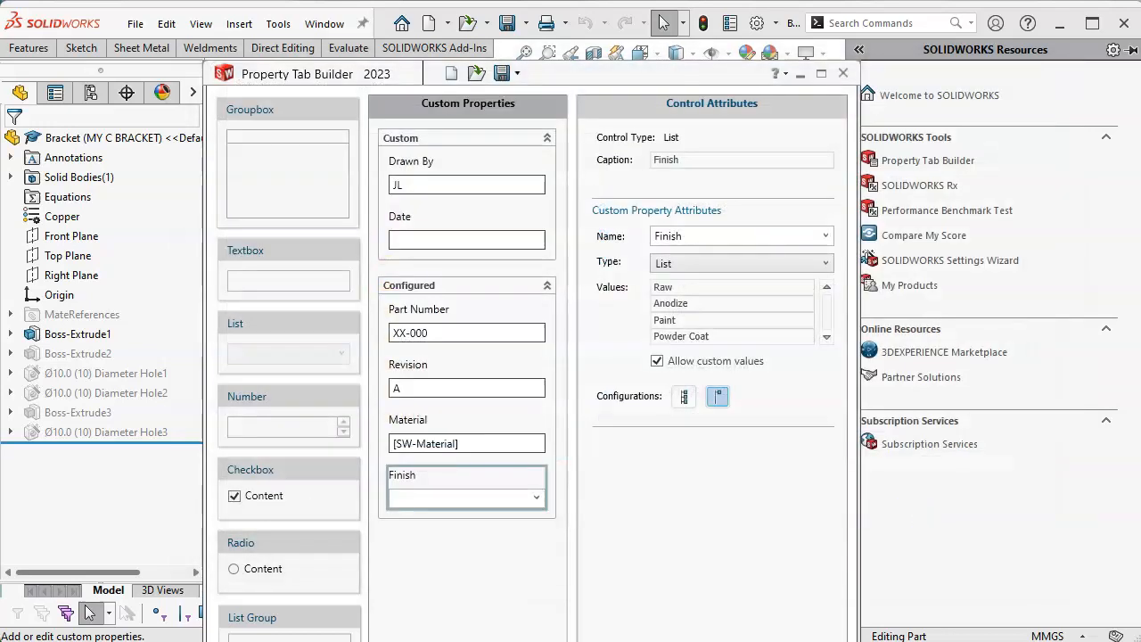
Switch to File Explorer and examine the saved template's folder, including the property names listed in properties.txt.
{"action": "key", "text": "alt+Tab"}
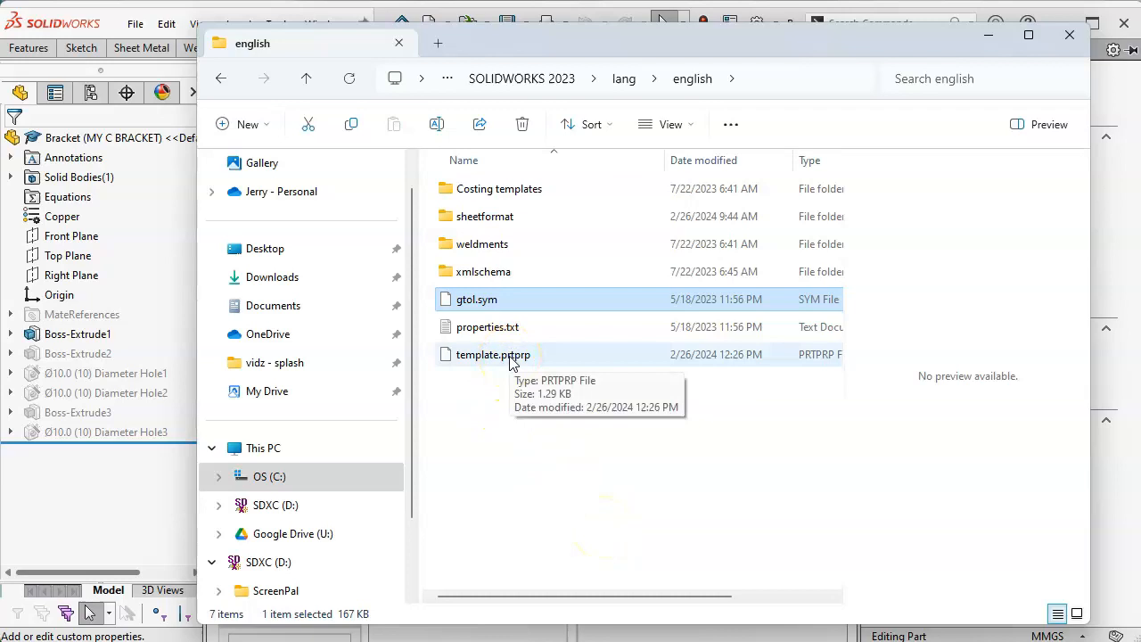
{"action": "left_click", "coordinate": [490, 330]}
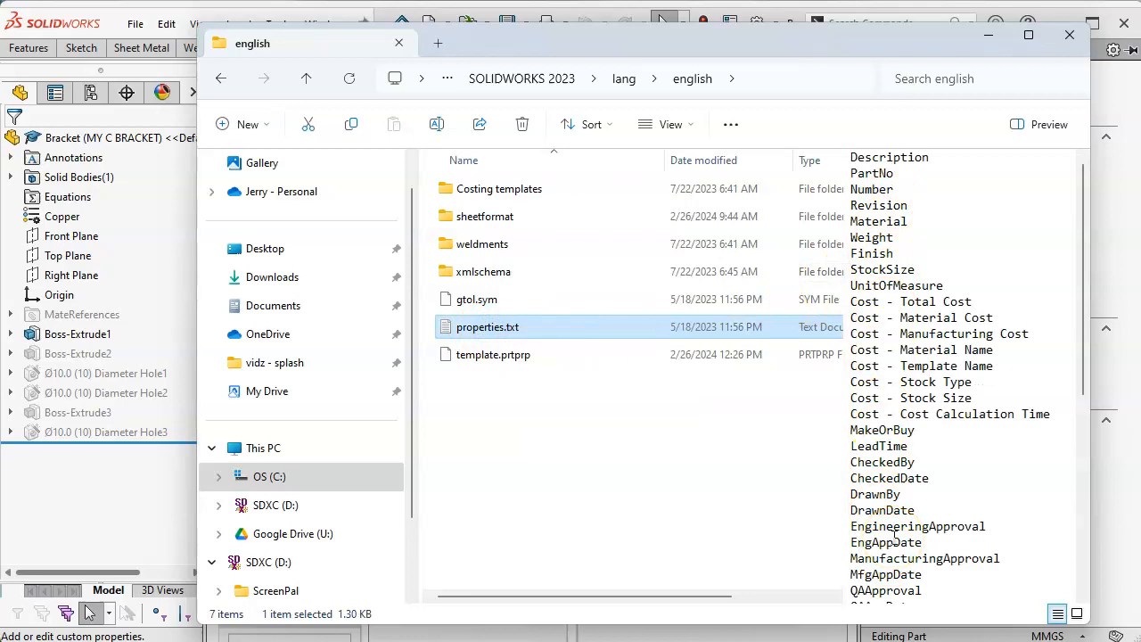
{"action": "left_click", "coordinate": [452, 301]}
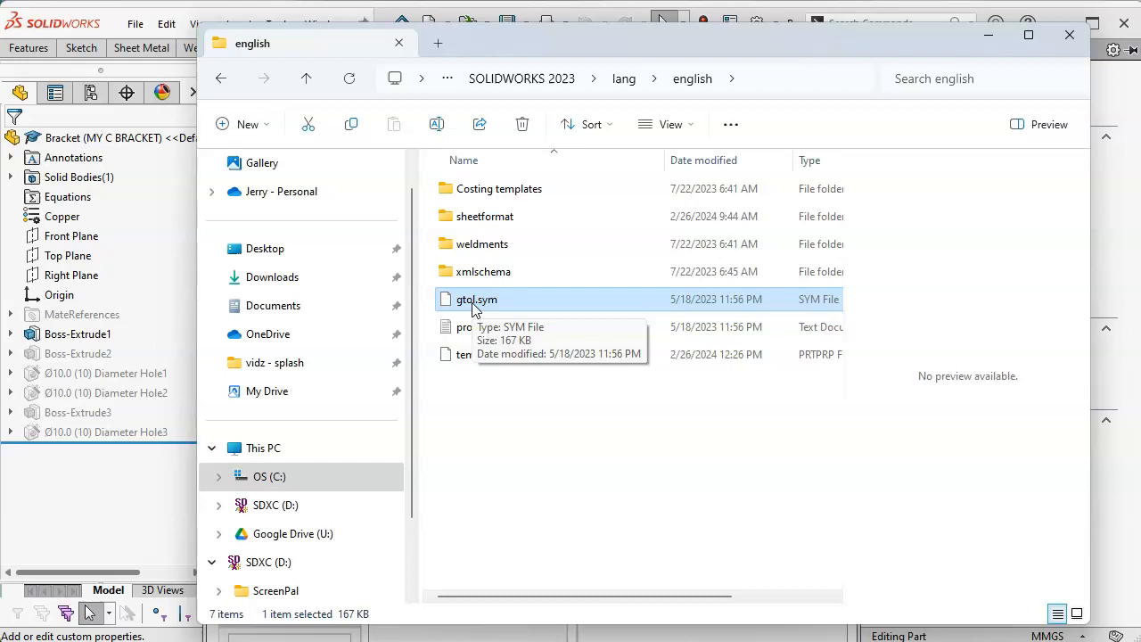
{"action": "left_click", "coordinate": [985, 38]}
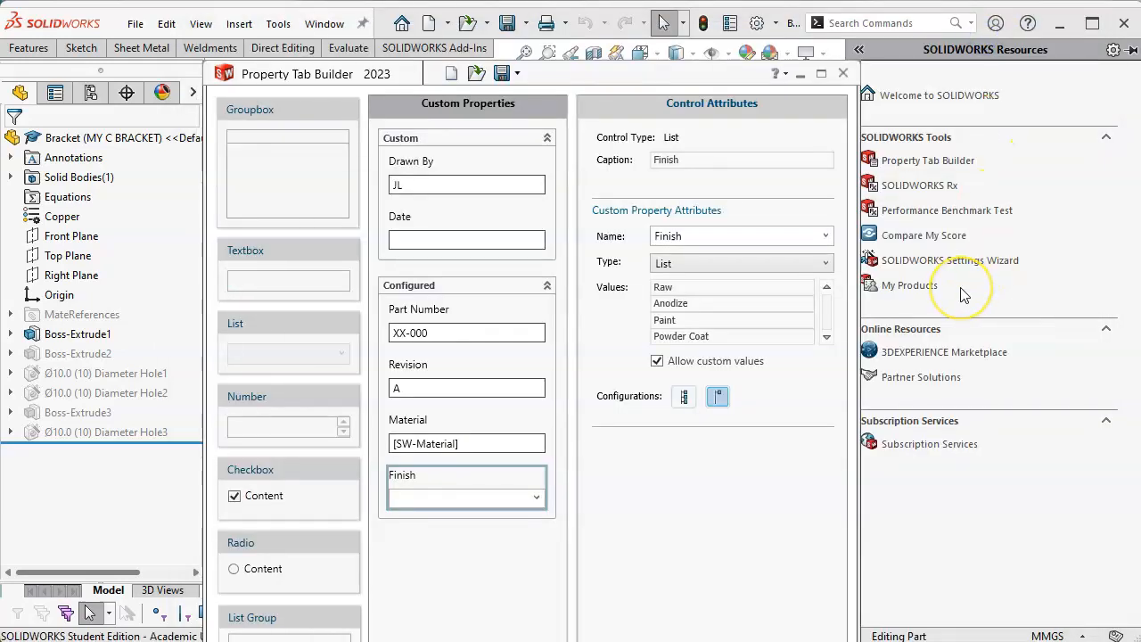
Close the Property Tab Builder, check the Finish and Date choices in the part's Custom Properties form, and apply its values.
{"action": "left_click", "coordinate": [844, 75]}
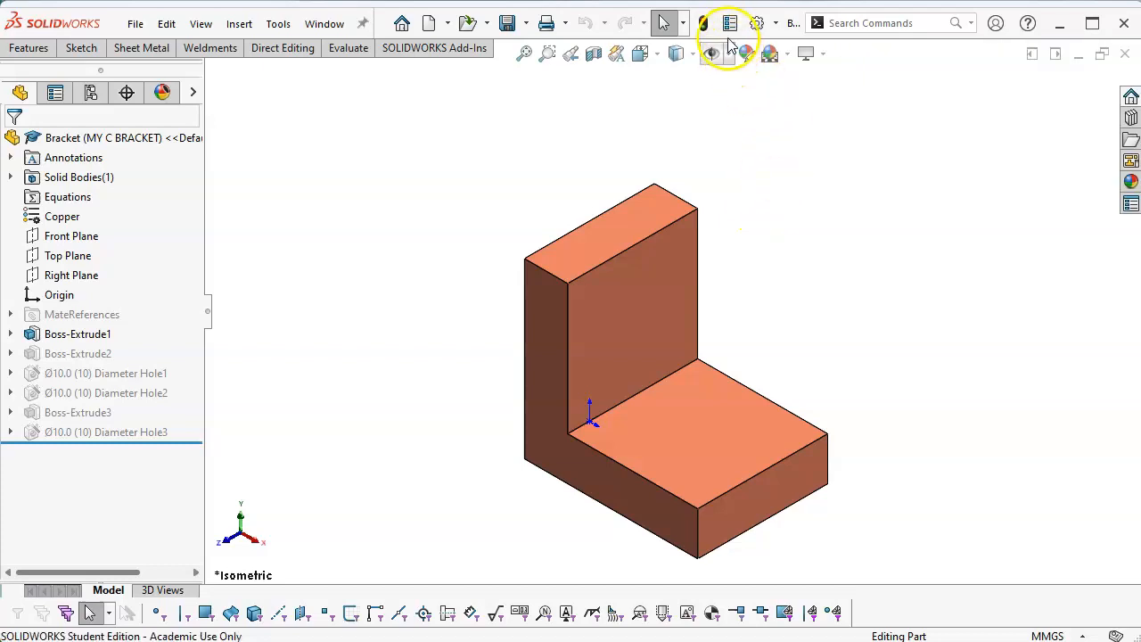
{"action": "left_click", "coordinate": [1129, 206]}
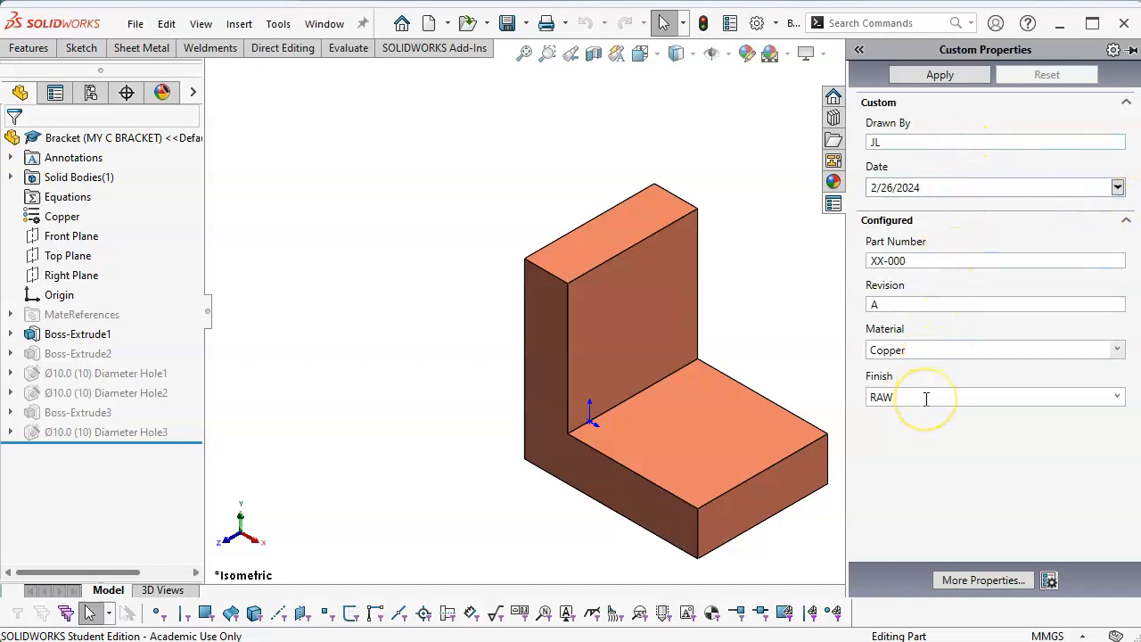
{"action": "left_click", "coordinate": [1117, 396]}
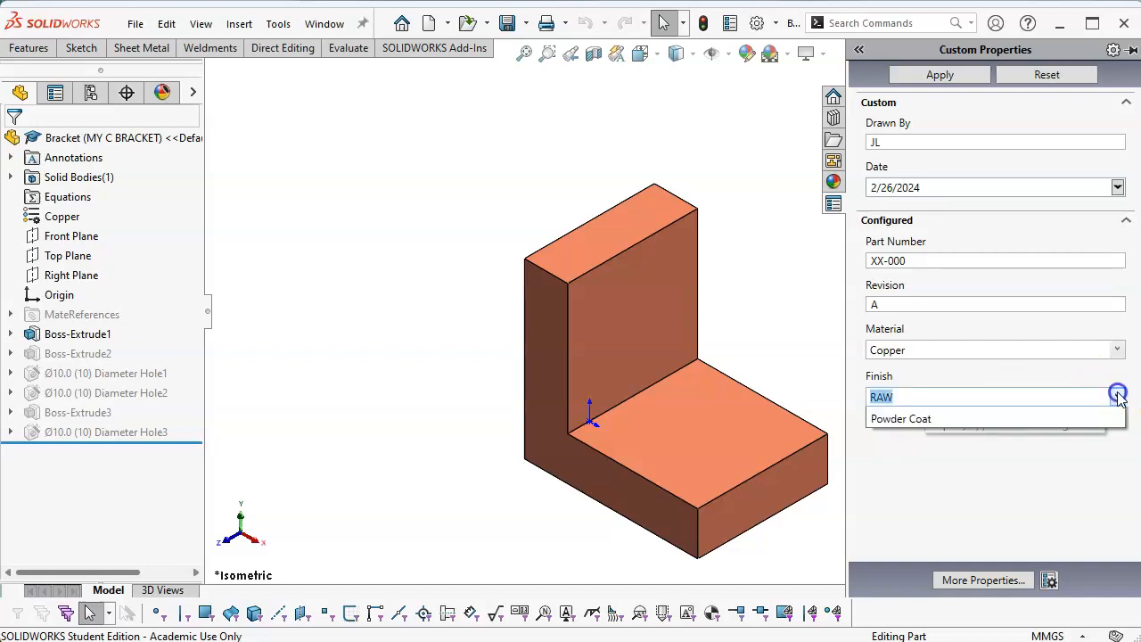
{"action": "left_click", "coordinate": [1117, 395]}
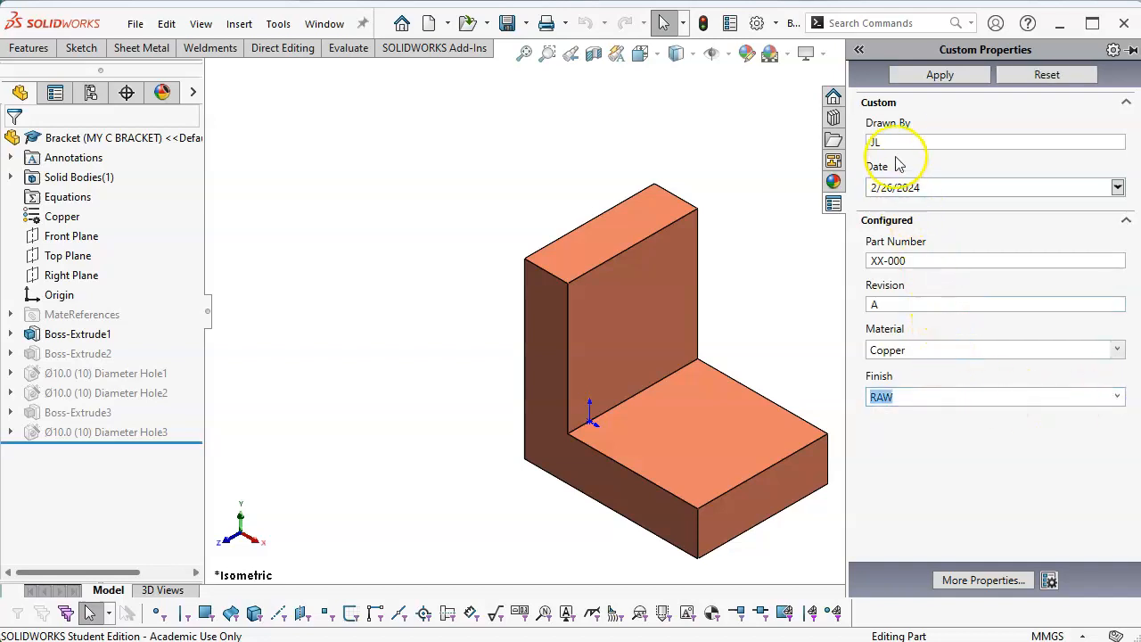
{"action": "left_click", "coordinate": [1117, 187]}
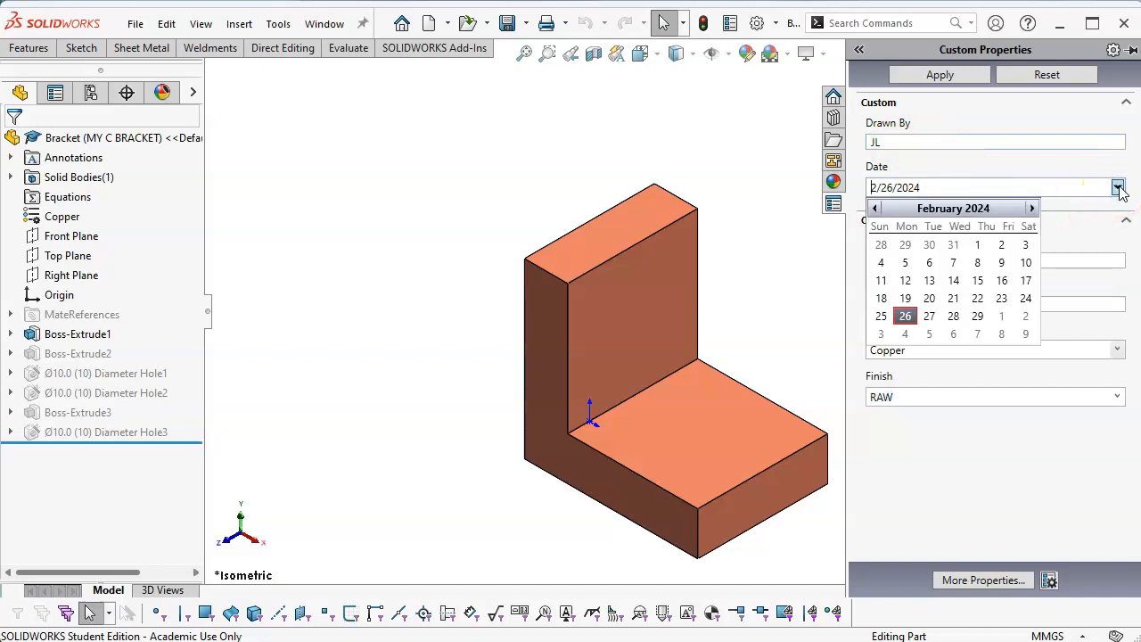
{"action": "left_click", "coordinate": [1118, 187]}
{"action": "left_click", "coordinate": [976, 79]}
{"action": "left_click", "coordinate": [739, 195]}
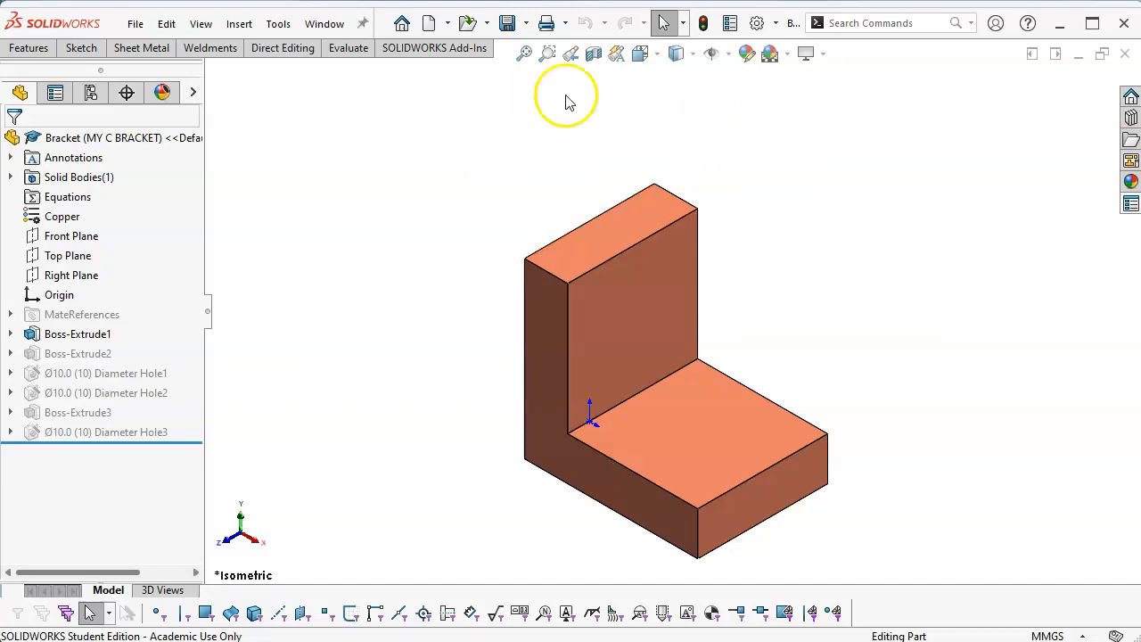
Open the file's Properties Summary and examine the MATERIAL property and its value choices across the bracket configurations.
{"action": "left_click", "coordinate": [754, 23]}
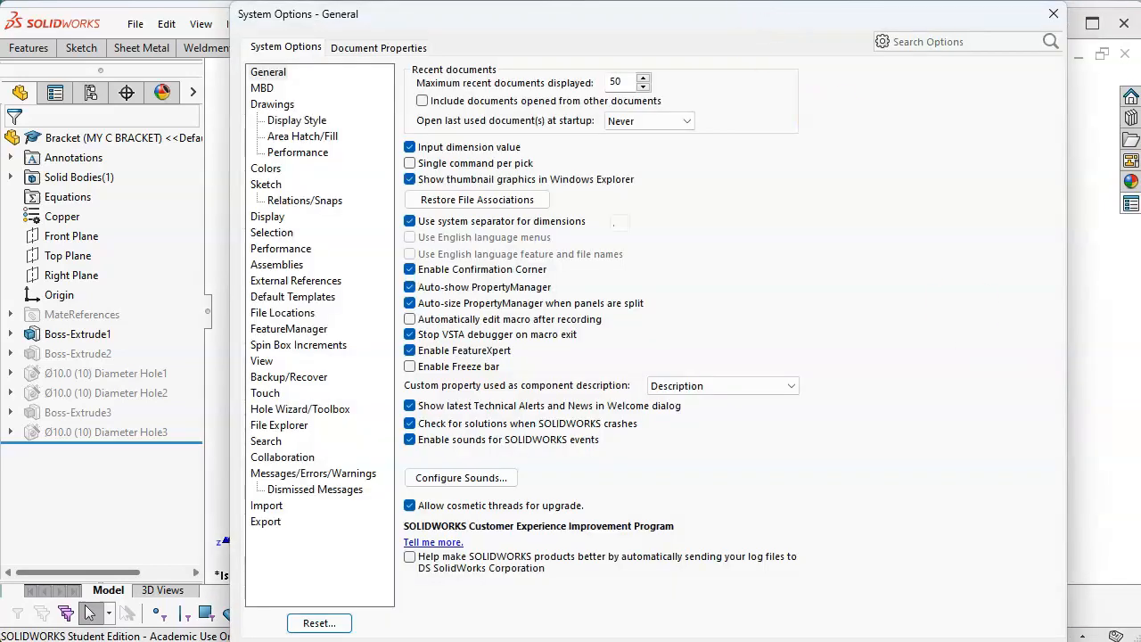
{"action": "key", "text": "Escape"}
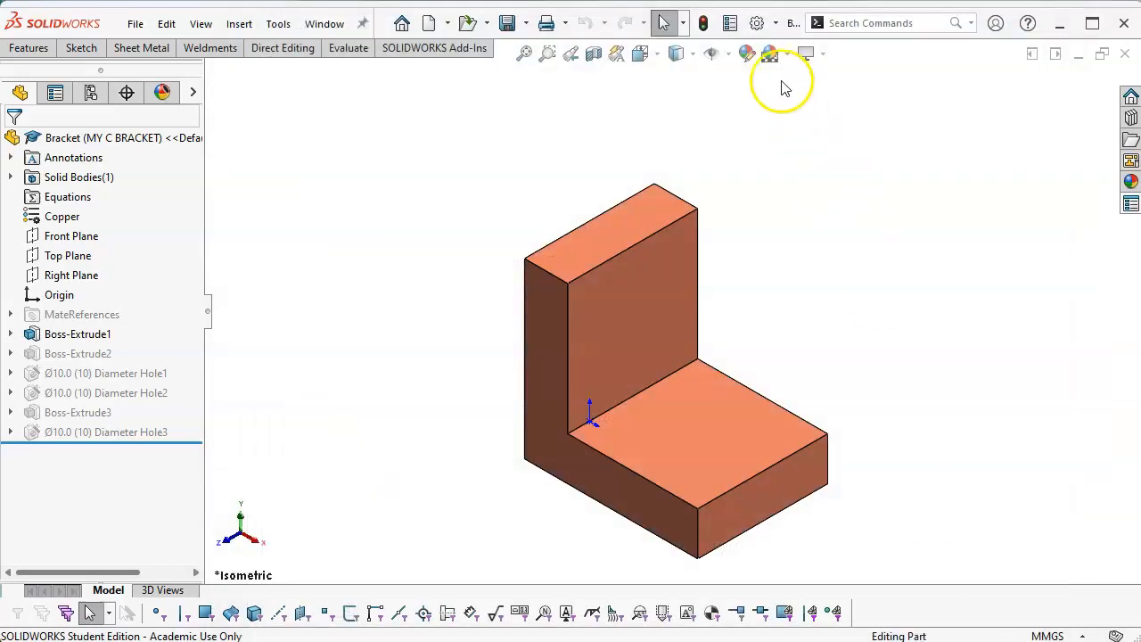
{"action": "left_click", "coordinate": [723, 23]}
{"action": "left_click", "coordinate": [571, 108]}
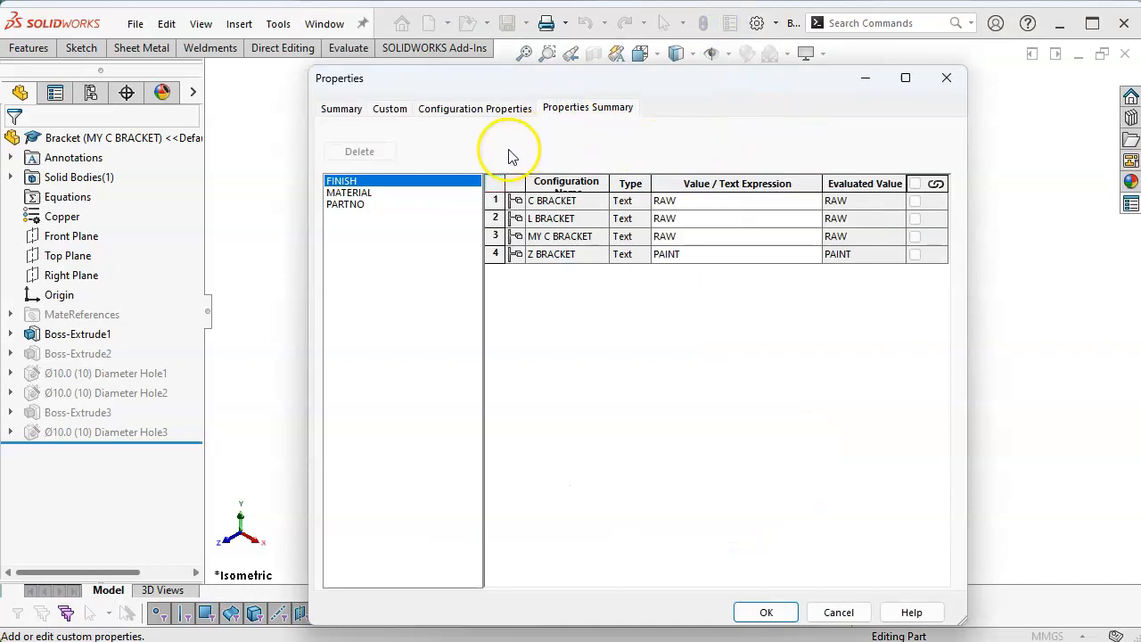
{"action": "left_click", "coordinate": [369, 193]}
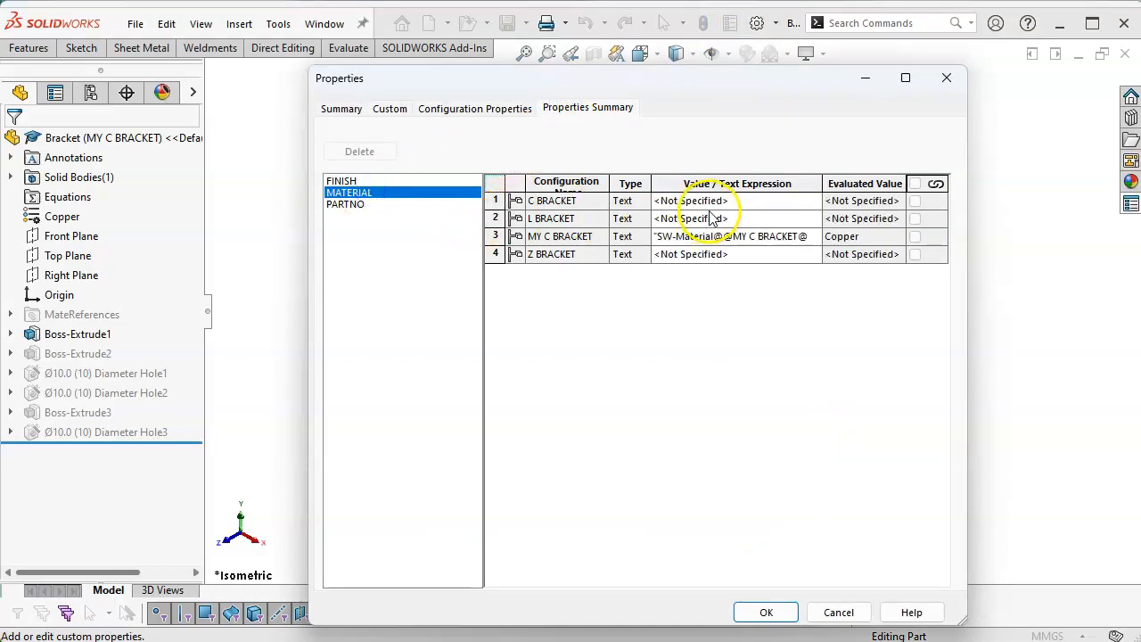
{"action": "left_click", "coordinate": [814, 202]}
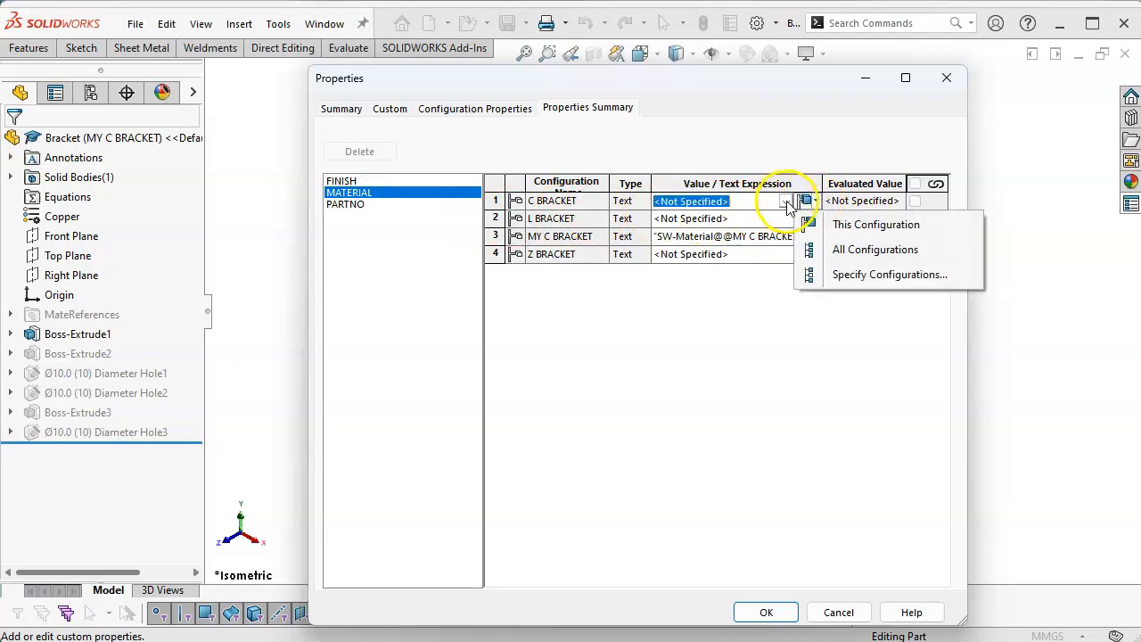
{"action": "left_click", "coordinate": [786, 201]}
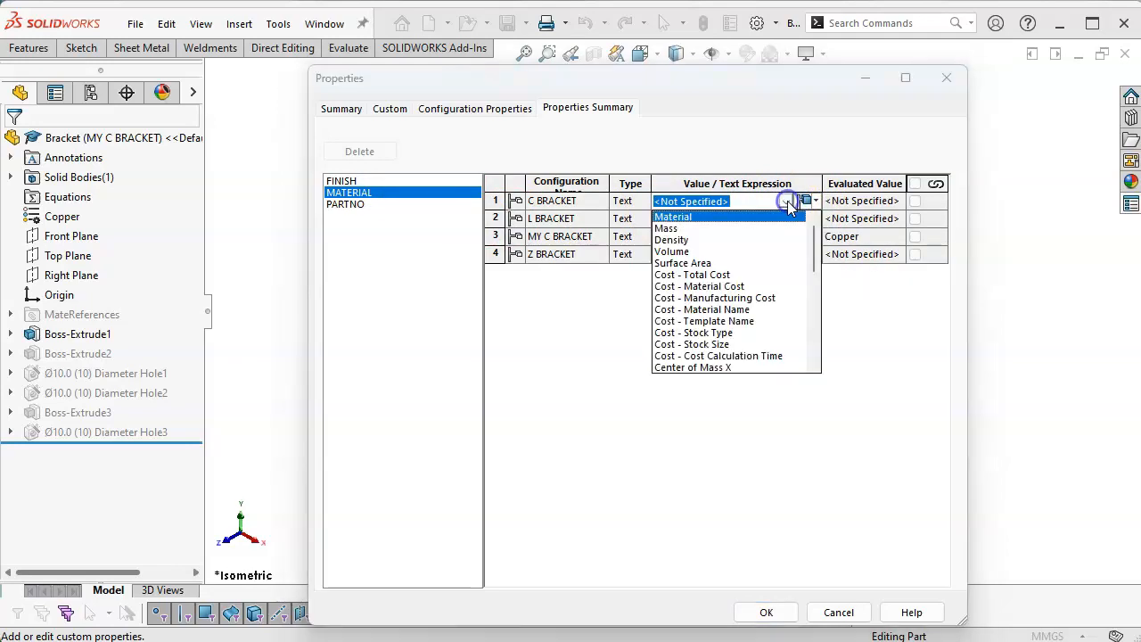
{"action": "left_click", "coordinate": [726, 201]}
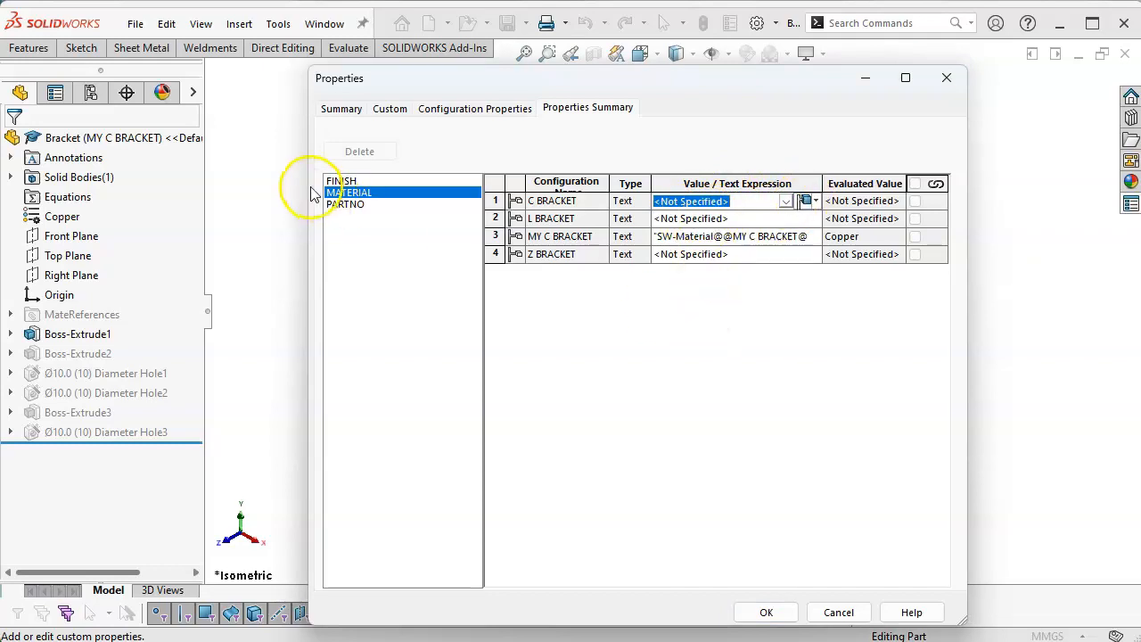
{"action": "left_click", "coordinate": [638, 358]}
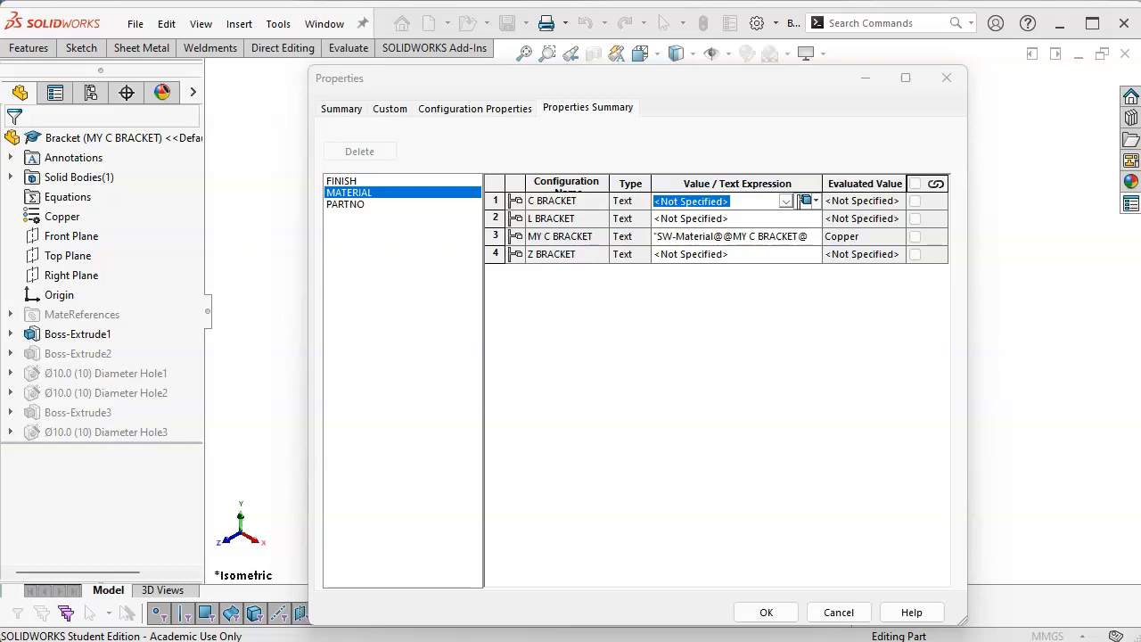
Check the L-bracket drawing in Kindle, then set the L BRACKET configuration's PARTNO value to BK20-1 in the Properties Summary.
{"action": "key", "text": "alt+Tab"}
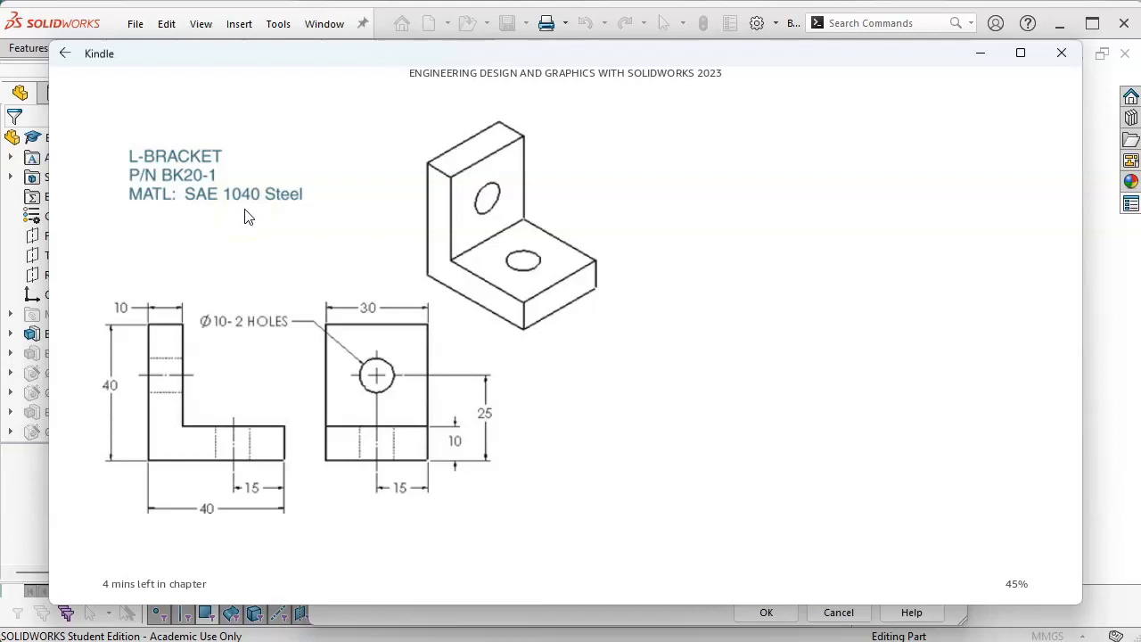
{"action": "left_click", "coordinate": [981, 53]}
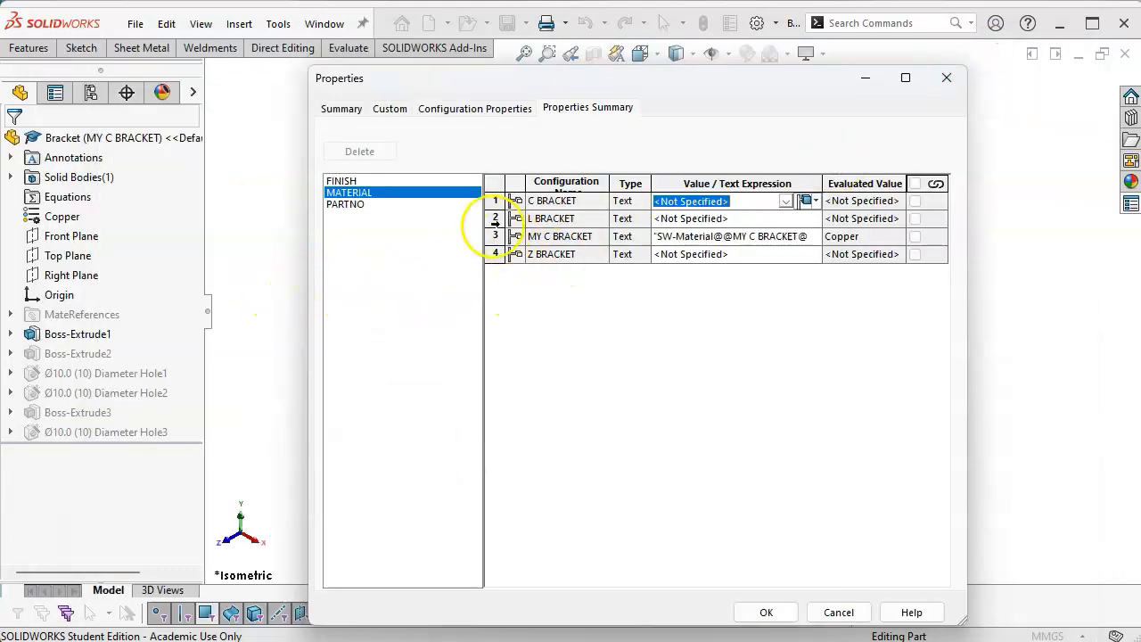
{"action": "left_click", "coordinate": [344, 205]}
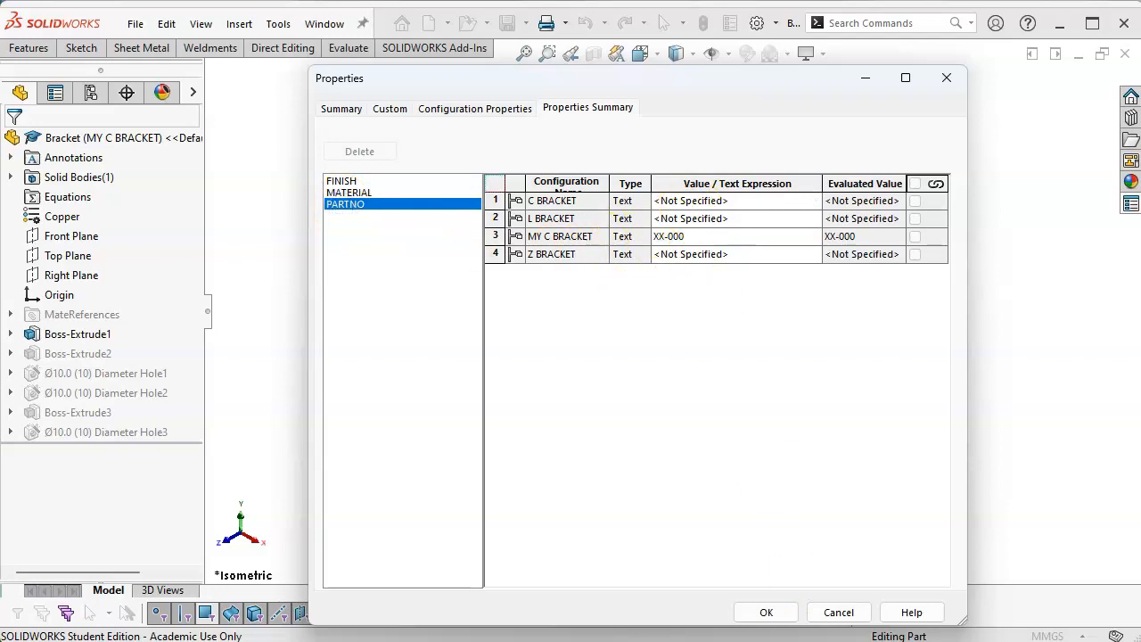
{"action": "key", "text": "alt+Tab"}
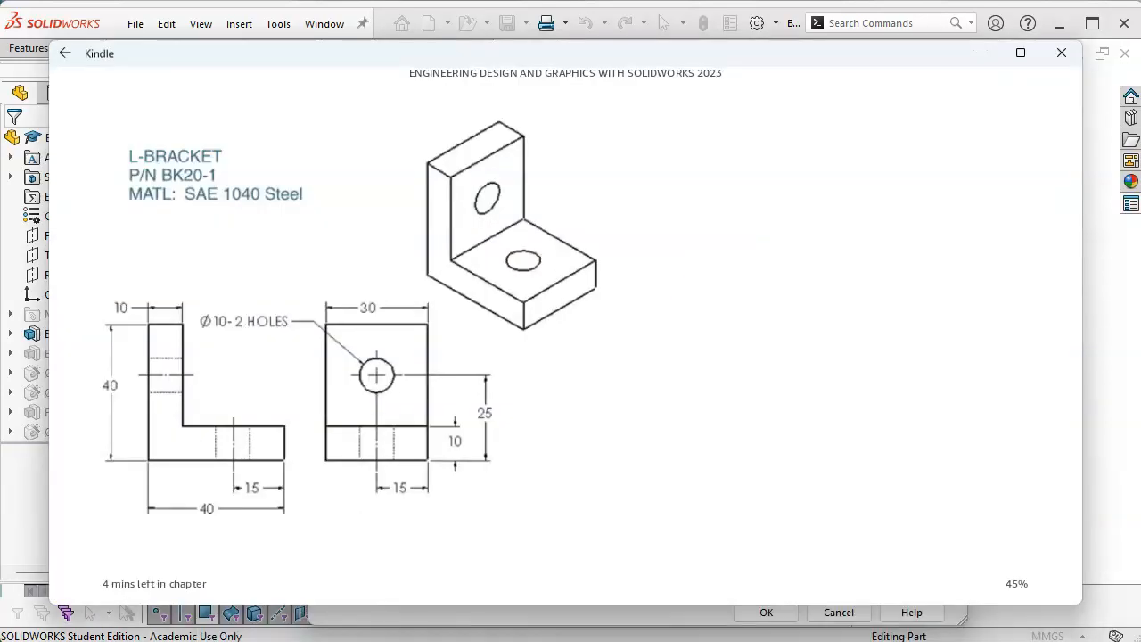
{"action": "key", "text": "alt+Tab"}
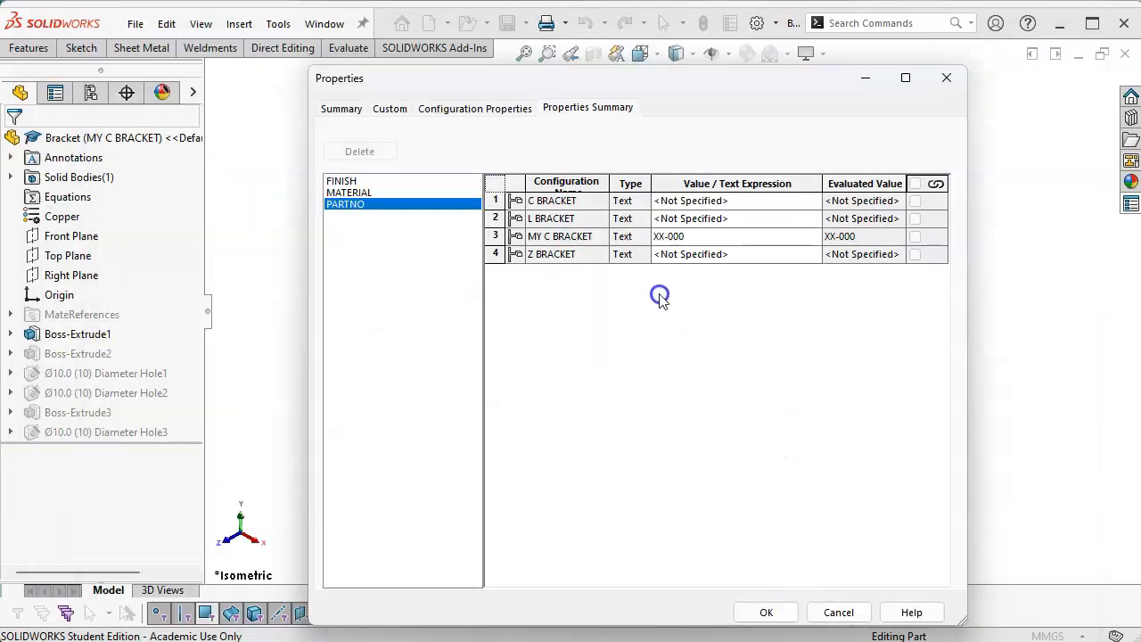
{"action": "left_click", "coordinate": [674, 218]}
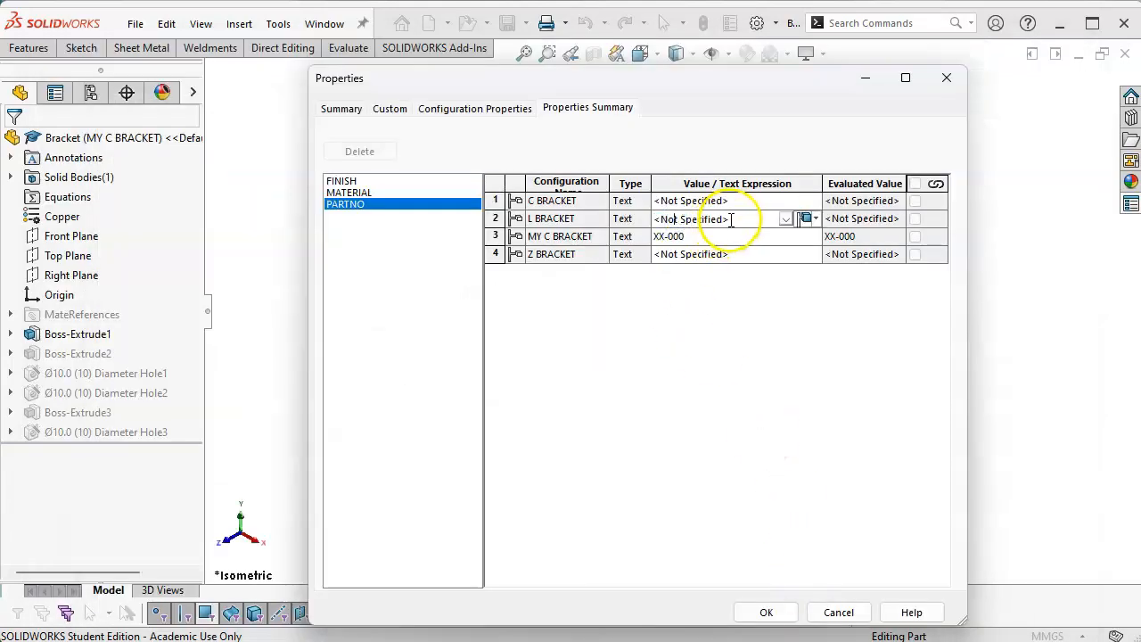
{"action": "left_click_drag", "start_coordinate": [732, 220], "coordinate": [556, 198]}
{"action": "type", "text": "BK20-1"}
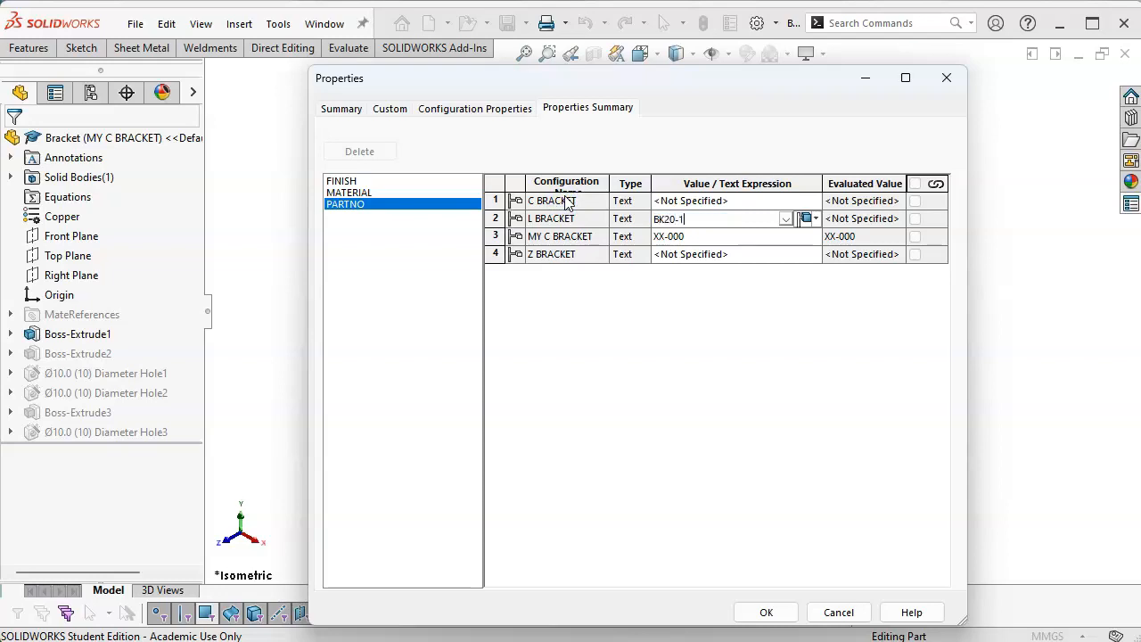
{"action": "key", "text": "Return"}
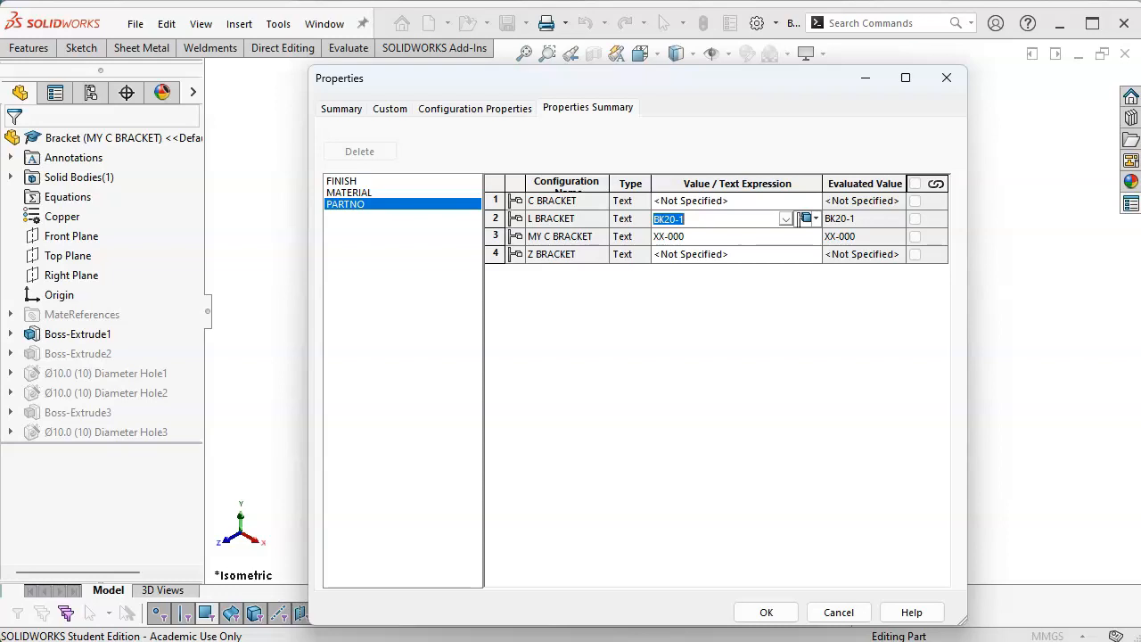
Check the Z-bracket page in Kindle, then set the C BRACKET configuration's PARTNO value to BK20-2.
{"action": "key", "text": "alt+Tab"}
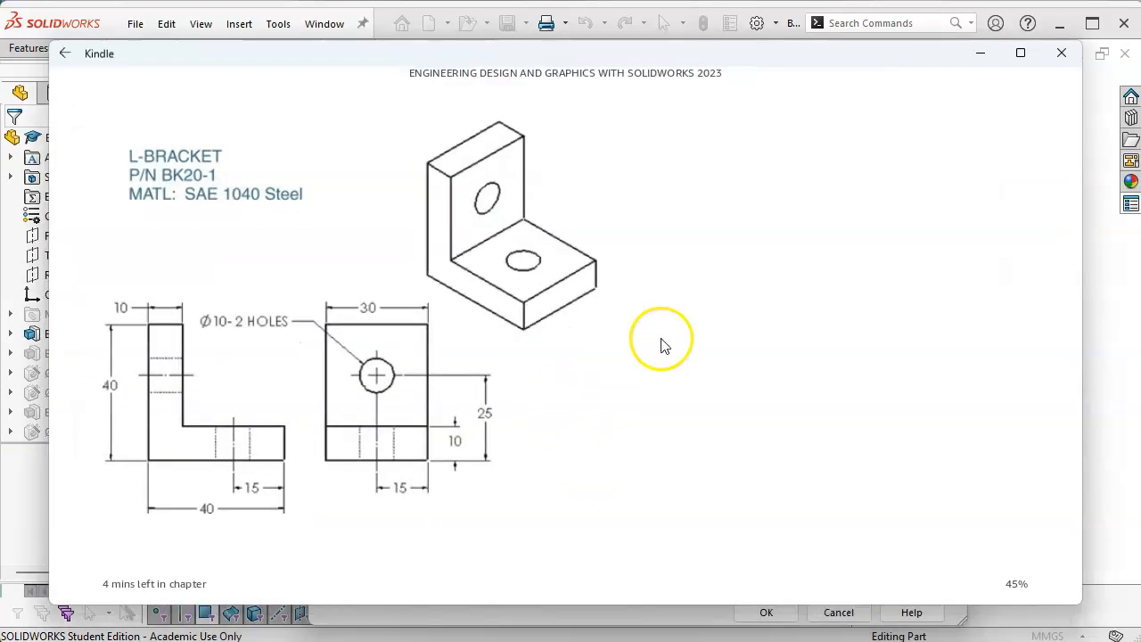
{"action": "left_click", "coordinate": [1023, 344]}
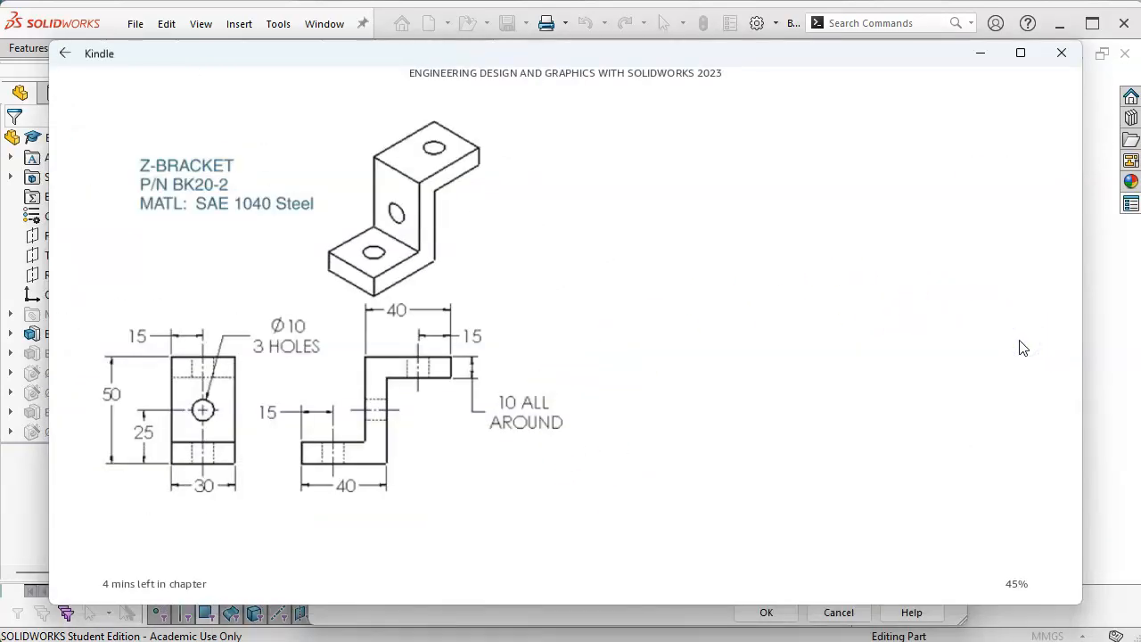
{"action": "left_click", "coordinate": [982, 53]}
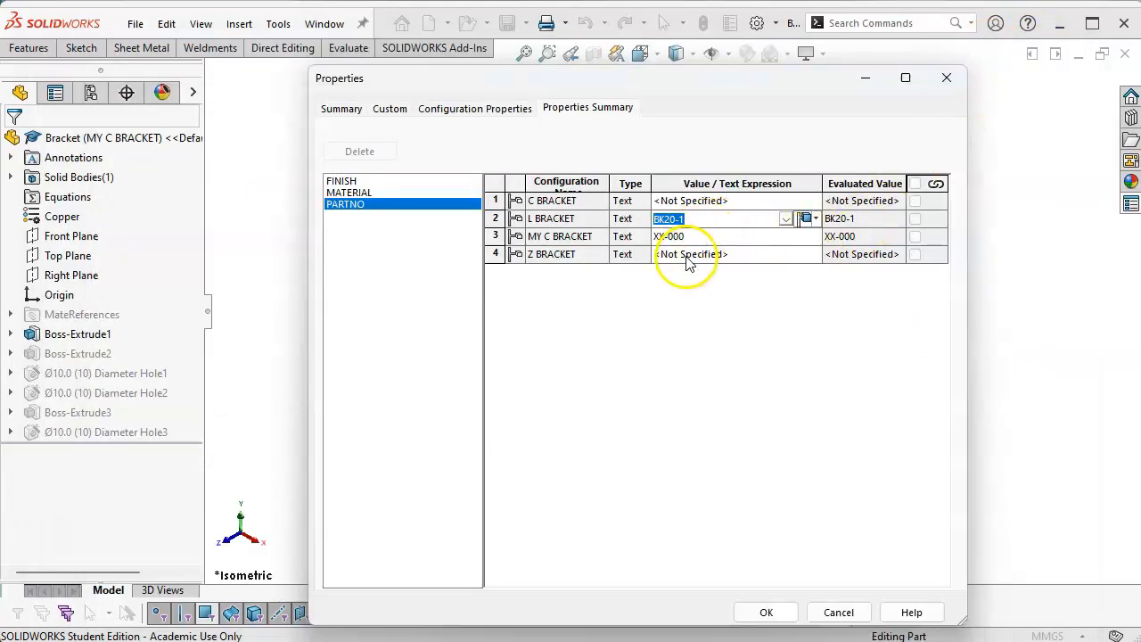
{"action": "left_click", "coordinate": [690, 200]}
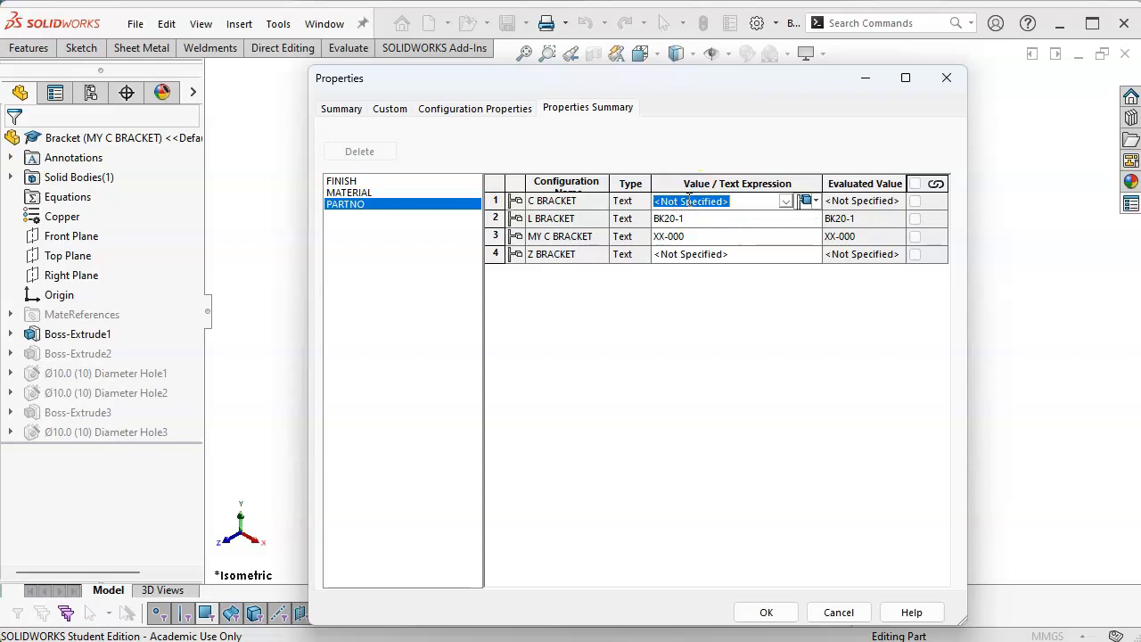
{"action": "type", "text": "BK20-2"}
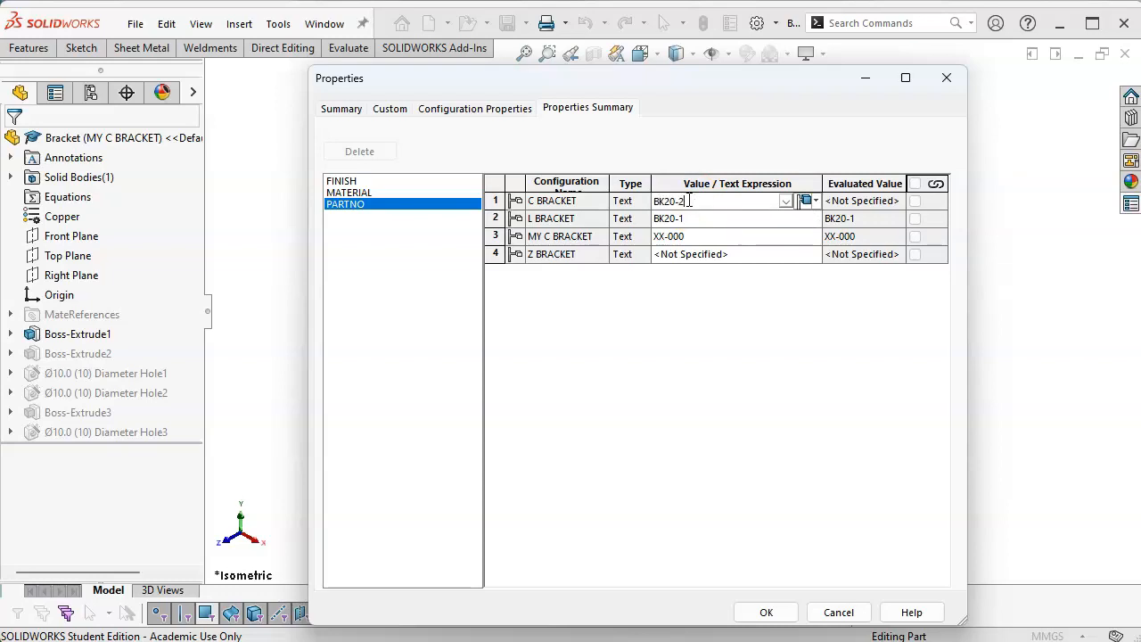
Set the Z BRACKET configuration's PARTNO value to BK20-3, then accept the properties and save the custom property changes.
{"action": "left_click", "coordinate": [699, 252]}
{"action": "left_click", "coordinate": [699, 256]}
{"action": "left_click_drag", "start_coordinate": [734, 255], "coordinate": [610, 253]}
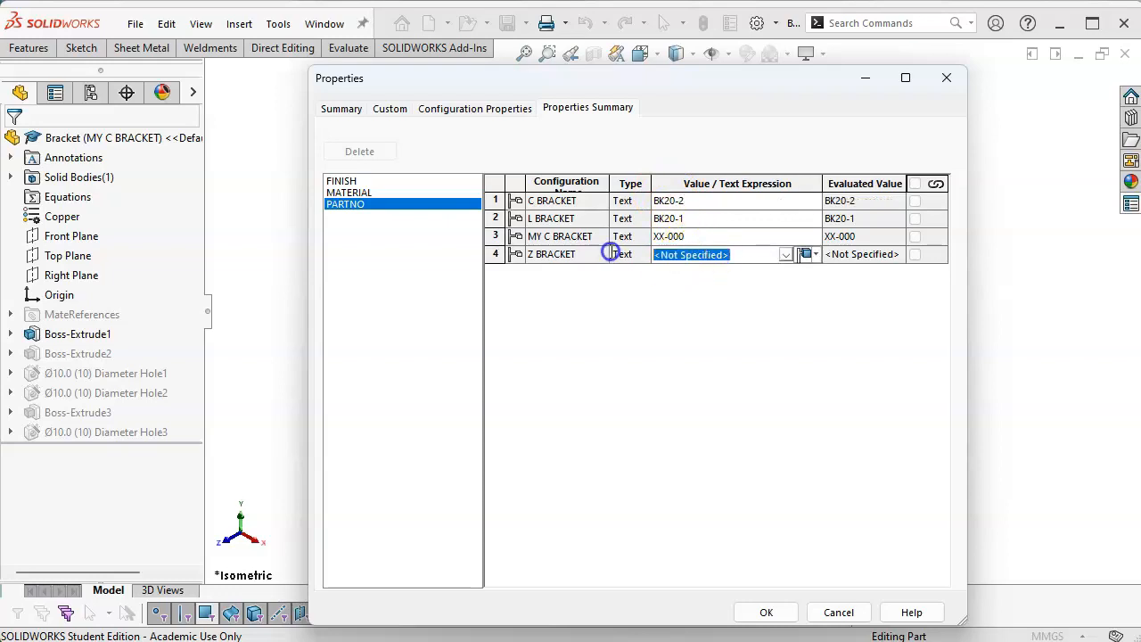
{"action": "type", "text": "BK20-3"}
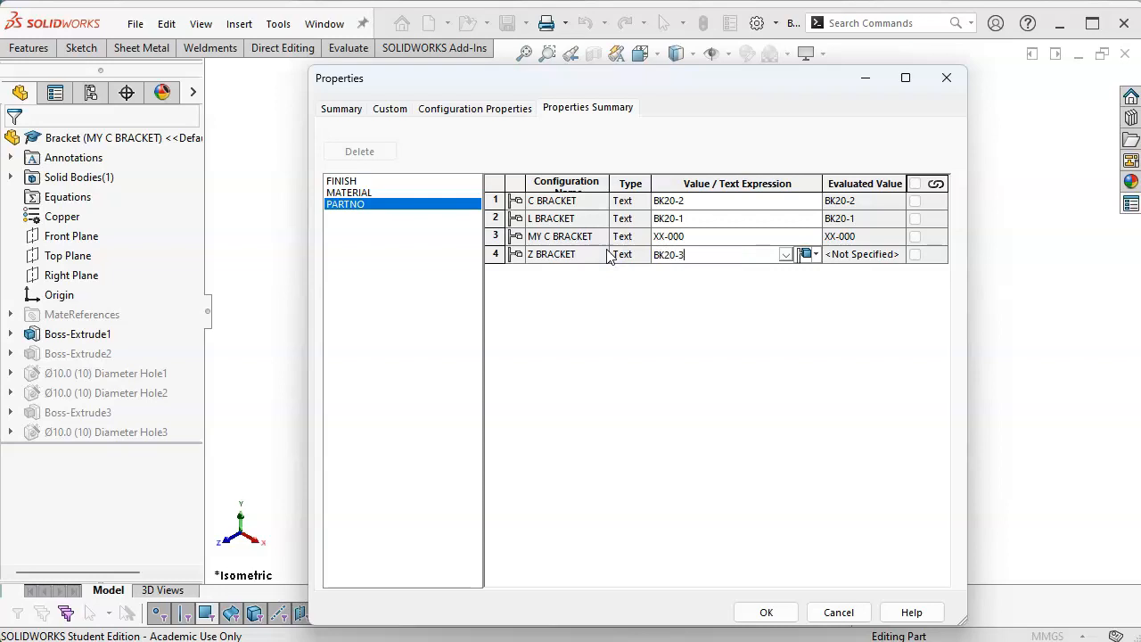
{"action": "key", "text": "Return"}
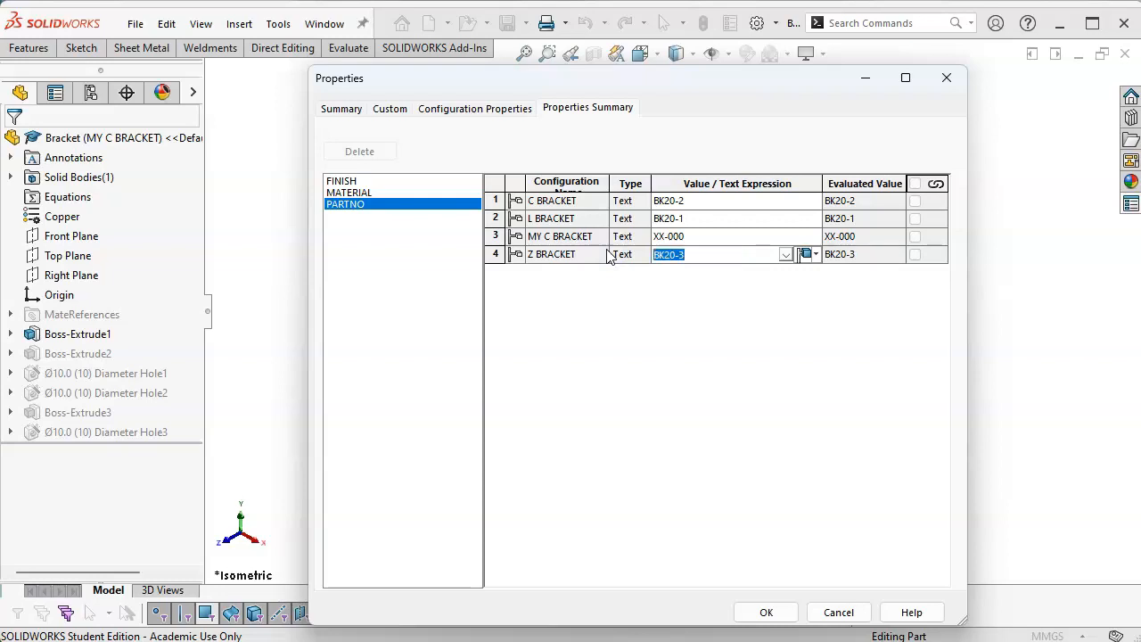
{"action": "left_click", "coordinate": [785, 606]}
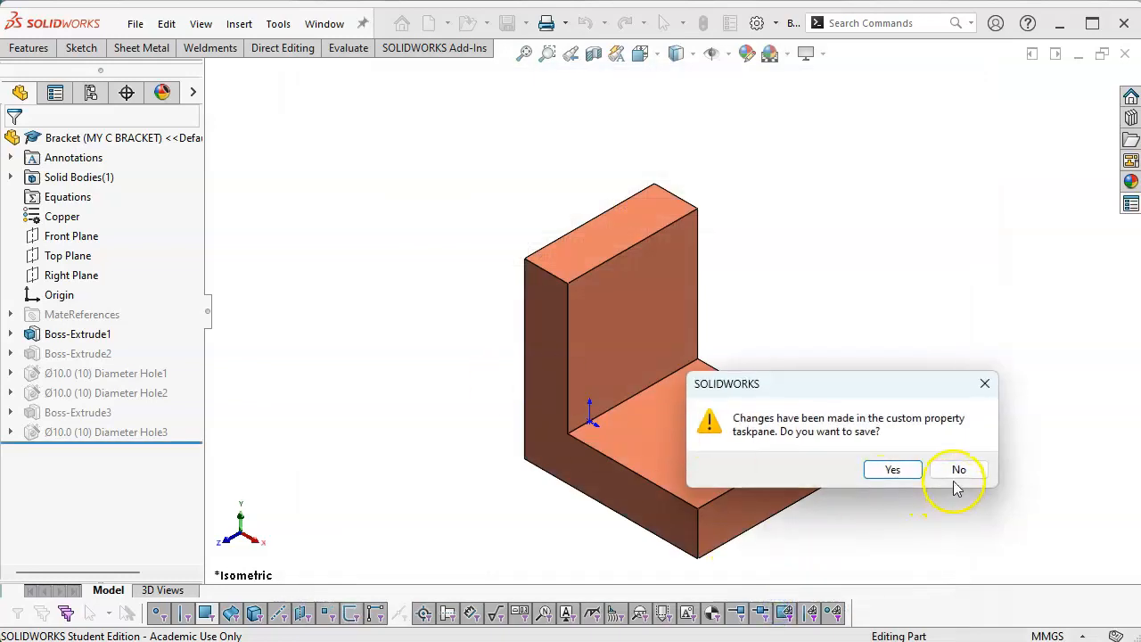
{"action": "left_click", "coordinate": [905, 476]}
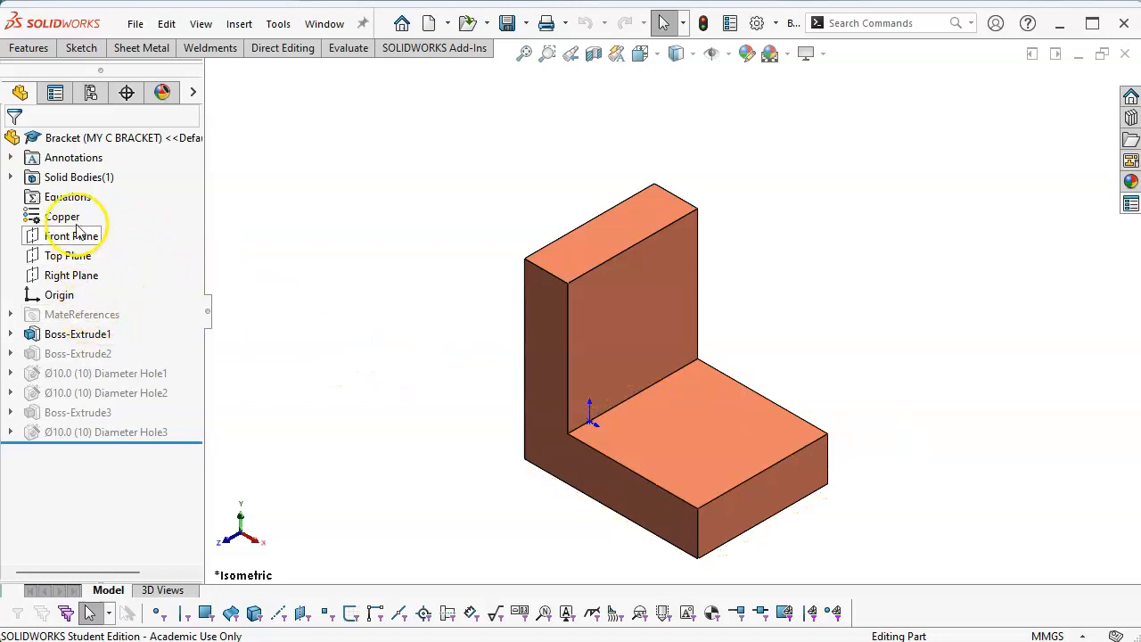
Examine the document's Material Properties and Model Display settings and the FeatureManager tree item options in System Options.
{"action": "left_click", "coordinate": [301, 332]}
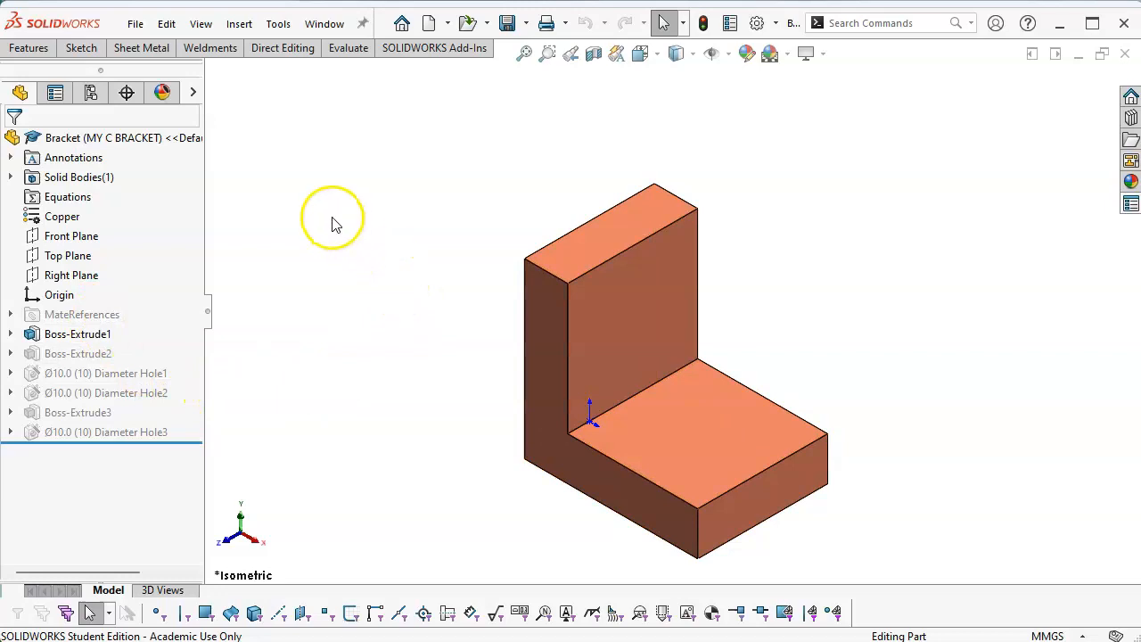
{"action": "left_click", "coordinate": [756, 25]}
{"action": "left_click", "coordinate": [367, 48]}
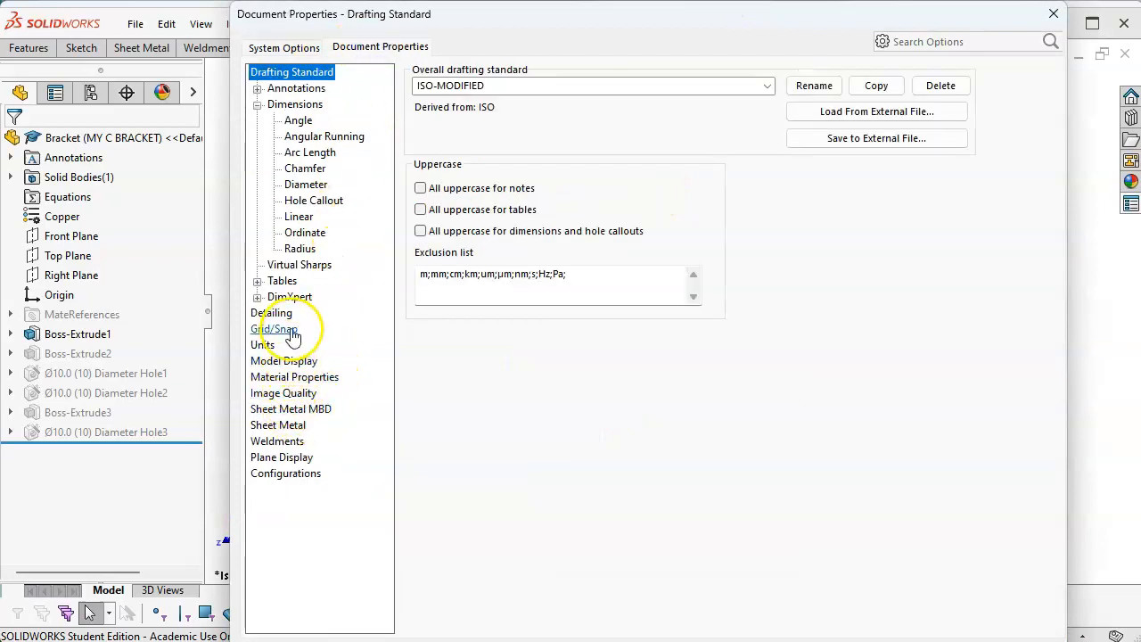
{"action": "left_click", "coordinate": [292, 377]}
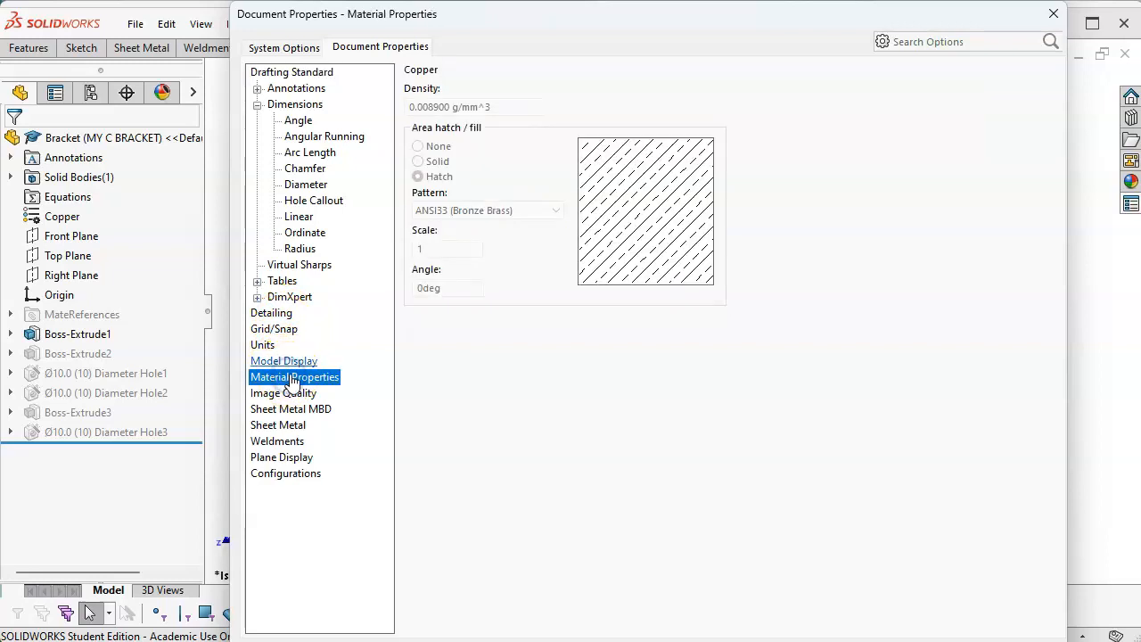
{"action": "left_click", "coordinate": [284, 361]}
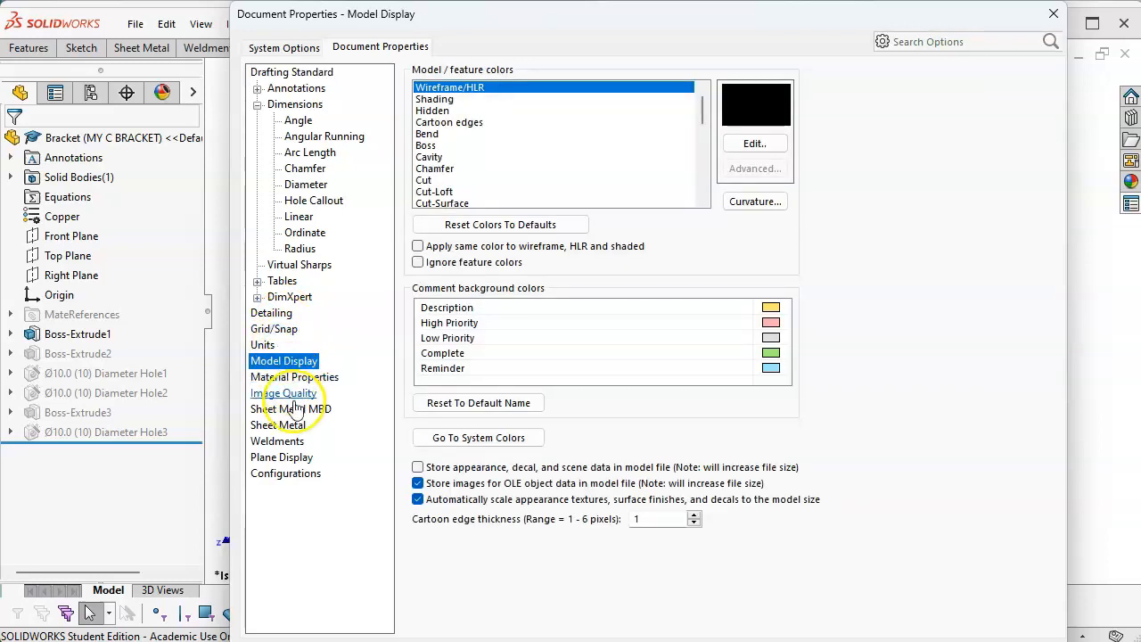
{"action": "left_click", "coordinate": [285, 47]}
{"action": "left_click", "coordinate": [294, 331]}
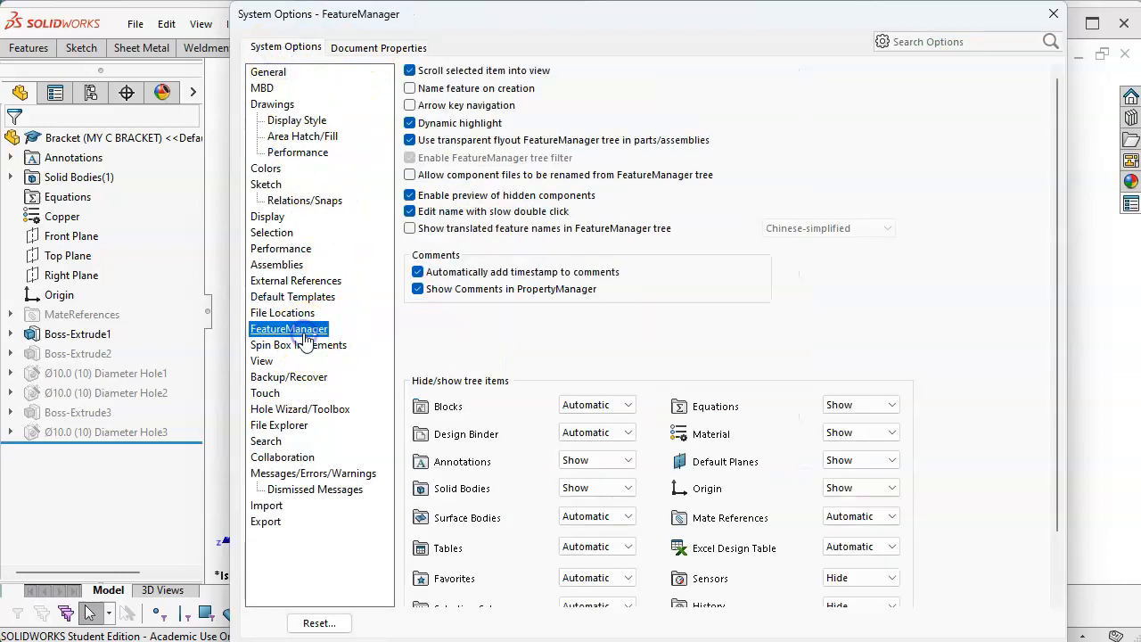
{"action": "scroll", "coordinate": [911, 328], "scroll_direction": "down", "scroll_amount": 1}
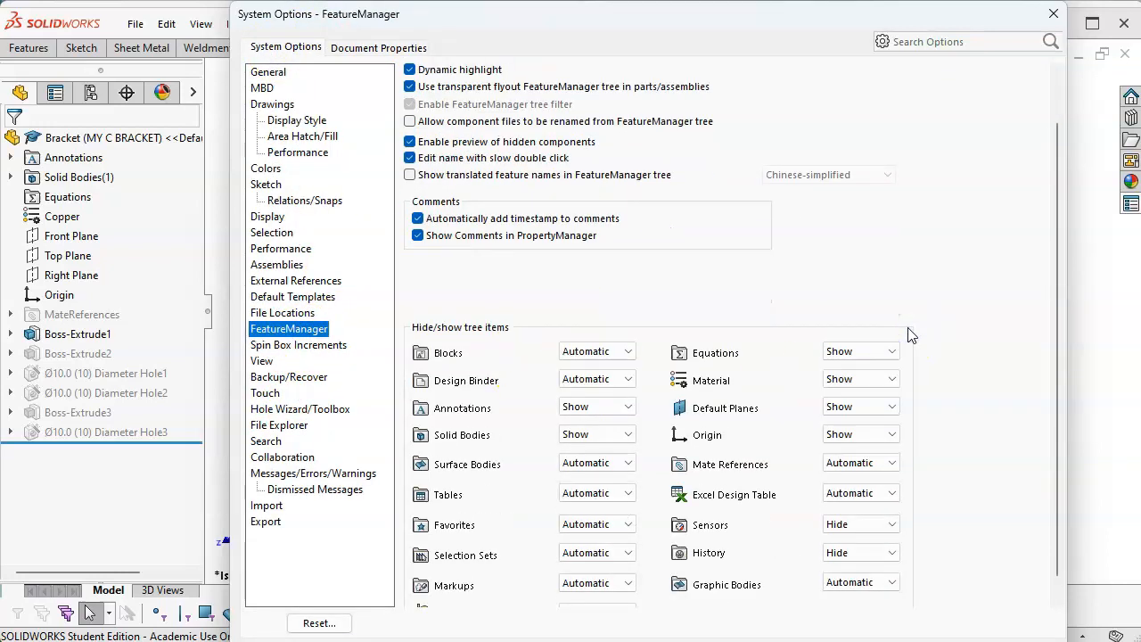
{"action": "scroll", "coordinate": [655, 479], "scroll_direction": "down", "scroll_amount": 1}
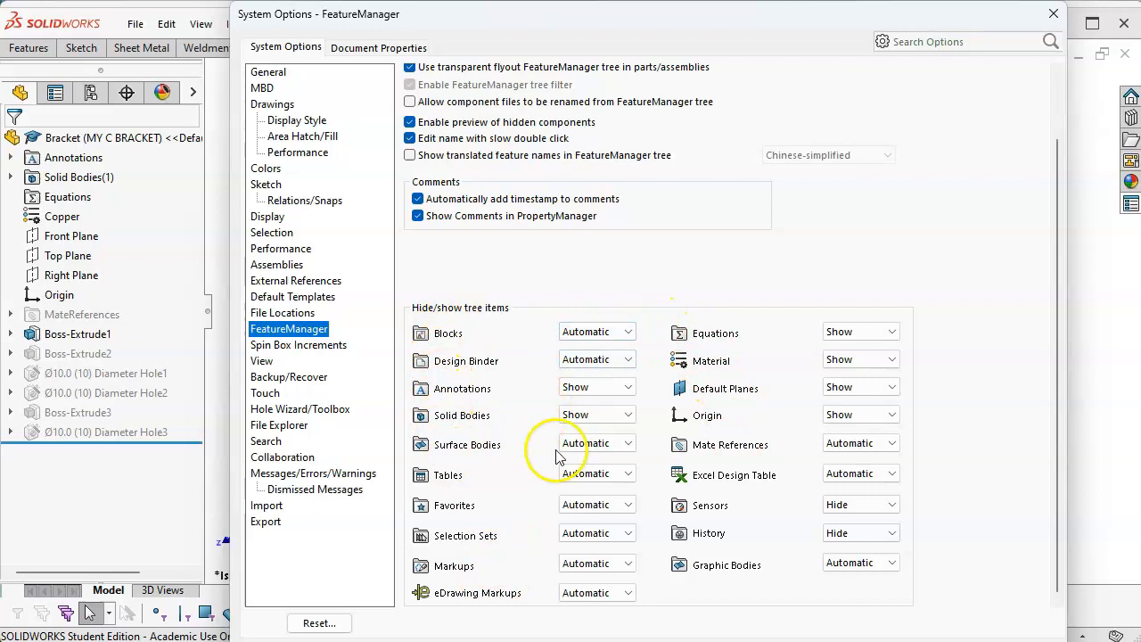
Search the options for material, examine the Material tree item's visibility setting under FeatureManager, and close the options.
{"action": "left_click", "coordinate": [930, 39]}
{"action": "type", "text": "matr"}
{"action": "type", "text": "er"}
{"action": "key", "text": "BackSpace"}
{"action": "key", "text": "BackSpace"}
{"action": "key", "text": "BackSpace"}
{"action": "type", "text": "eri"}
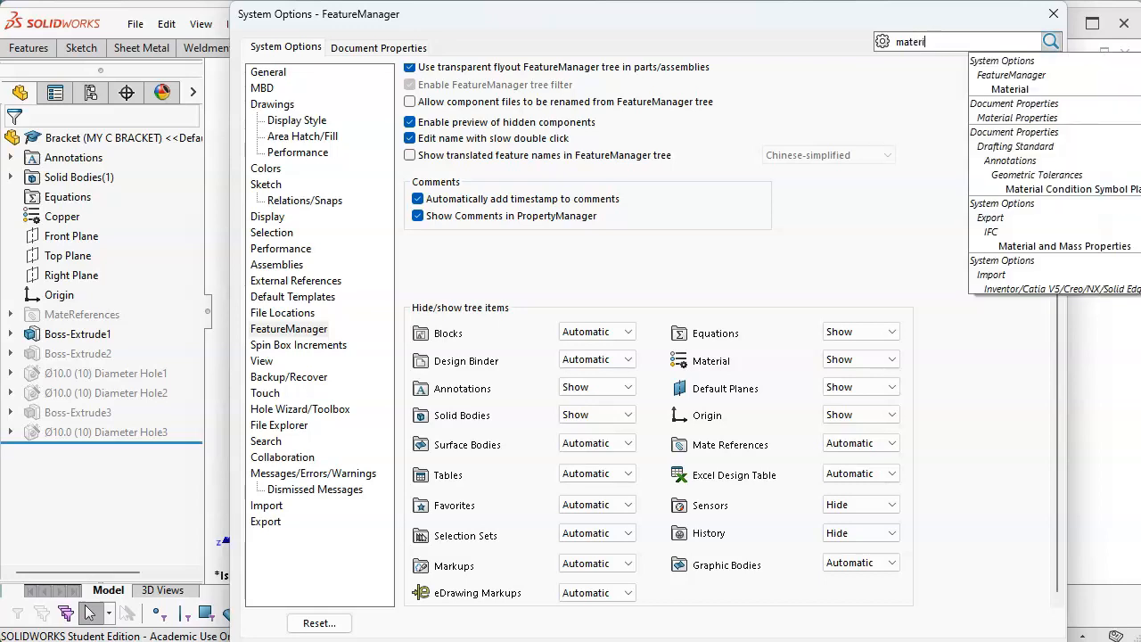
{"action": "type", "text": "al"}
{"action": "left_click", "coordinate": [1003, 80]}
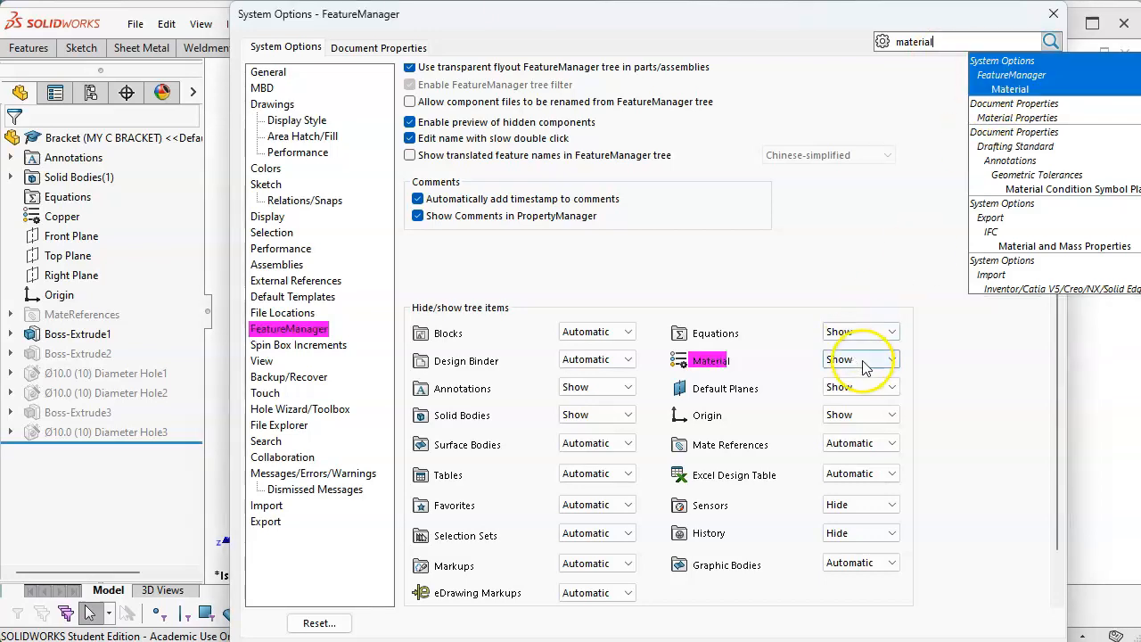
{"action": "left_click", "coordinate": [885, 241]}
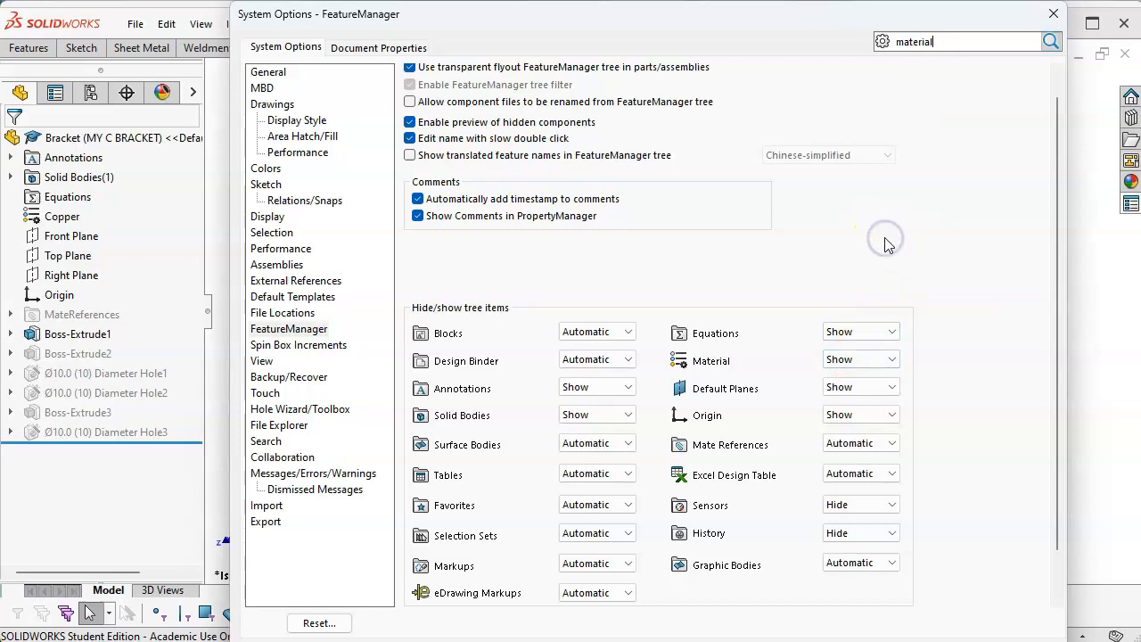
{"action": "left_click", "coordinate": [979, 630]}
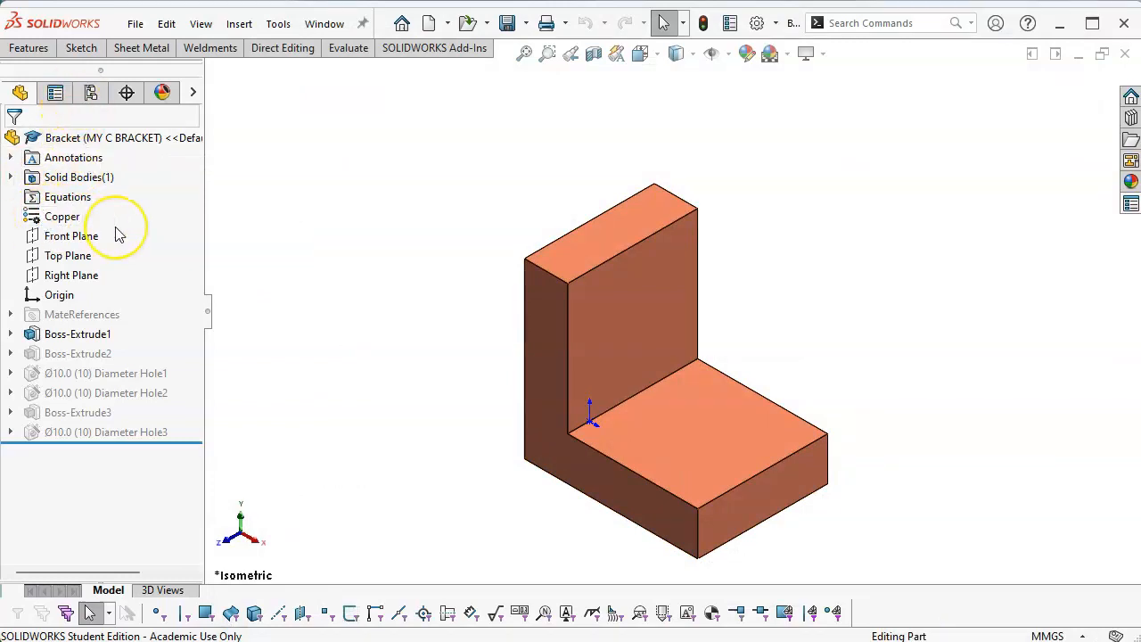
Activate the C BRACKET configuration and return to the part's feature tree.
{"action": "left_click", "coordinate": [82, 93]}
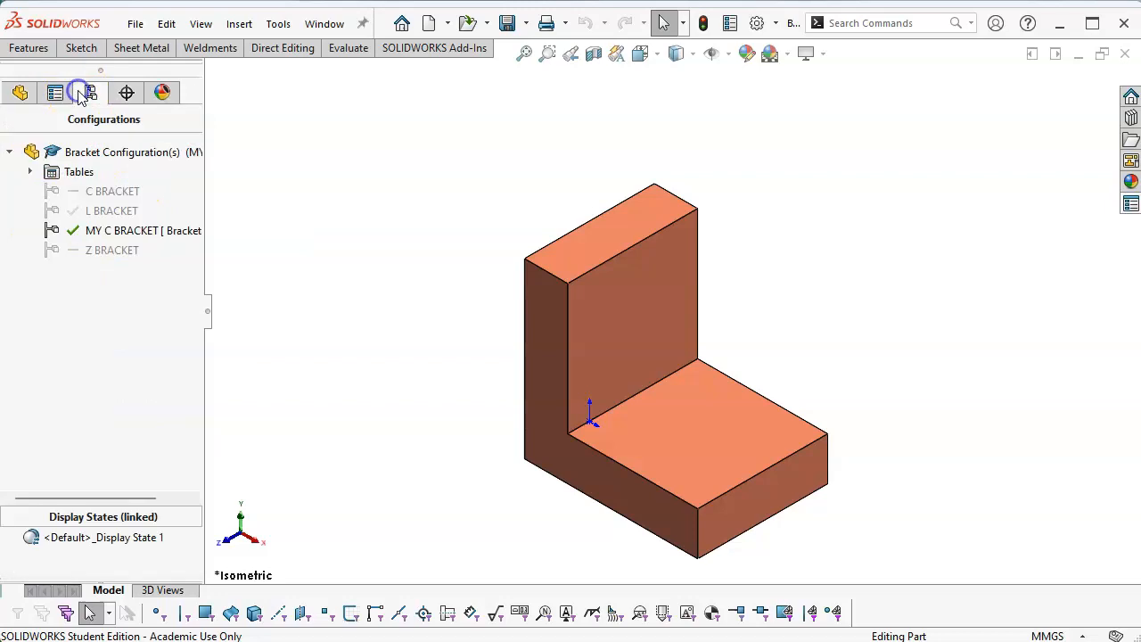
{"action": "double_click", "coordinate": [111, 193]}
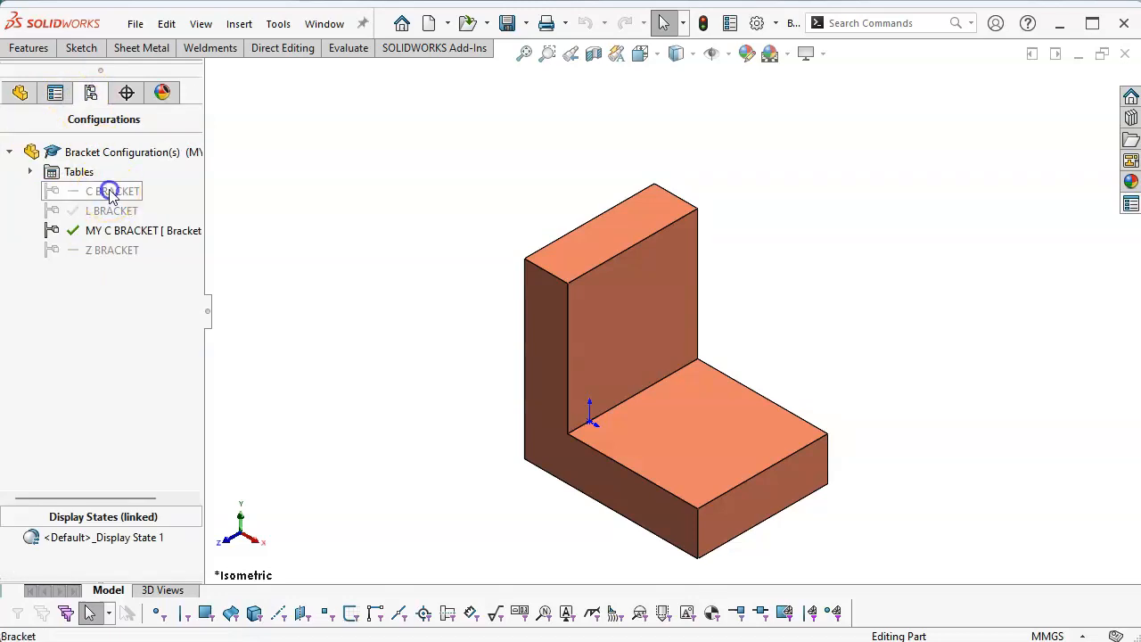
{"action": "left_click", "coordinate": [19, 93]}
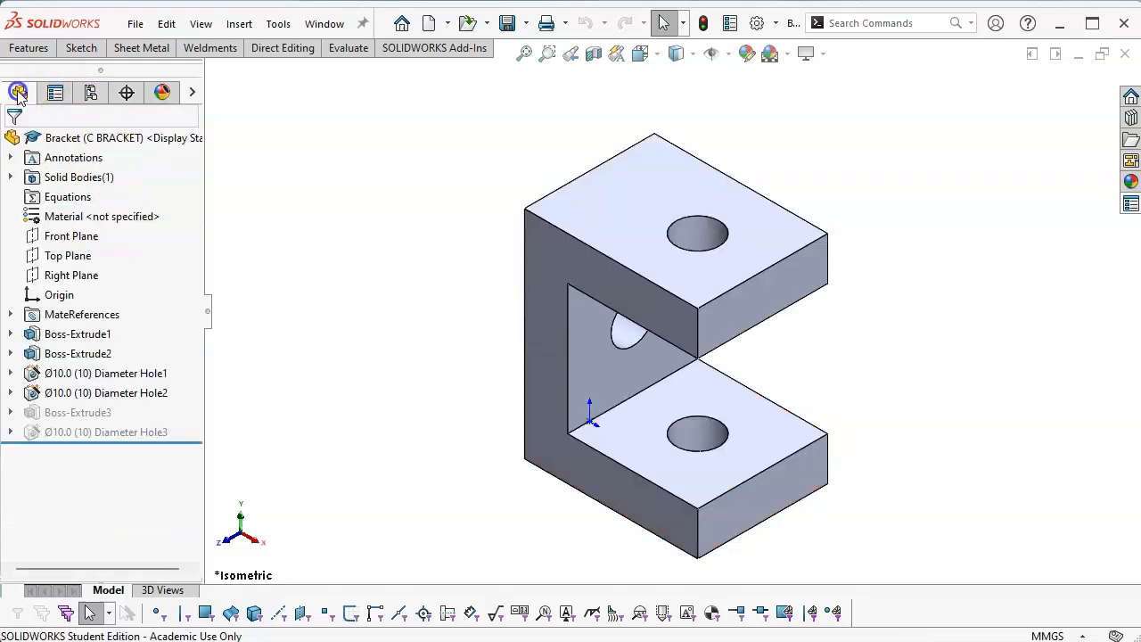
Open the favorite materials manager and look through the Steel category of the SOLIDWORKS Materials library.
{"action": "right_click", "coordinate": [76, 216]}
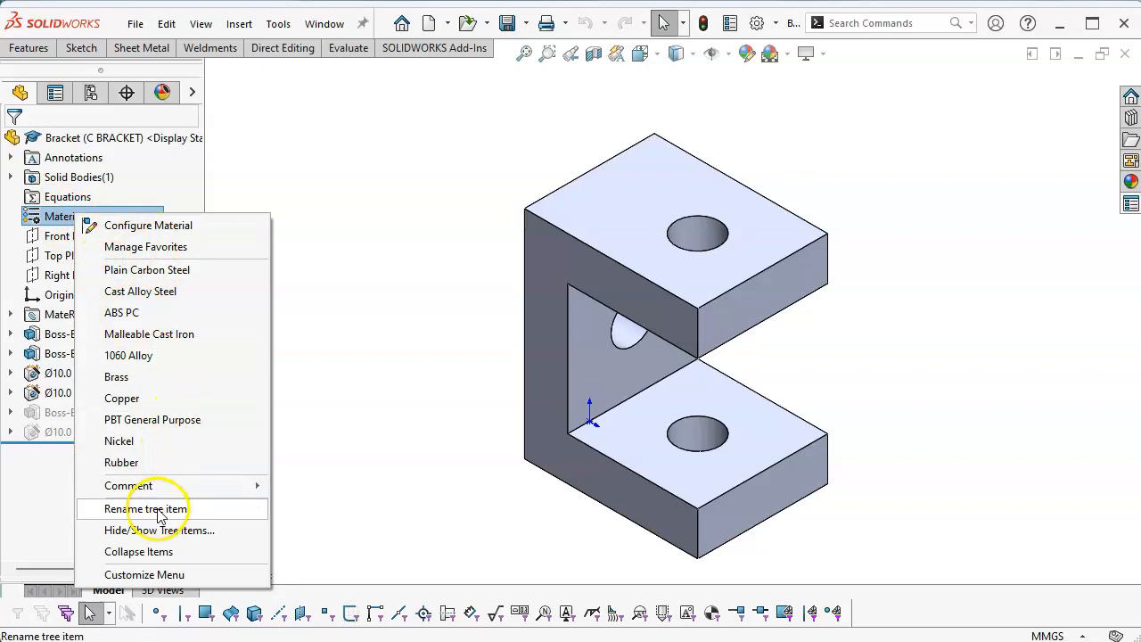
{"action": "left_click", "coordinate": [145, 246]}
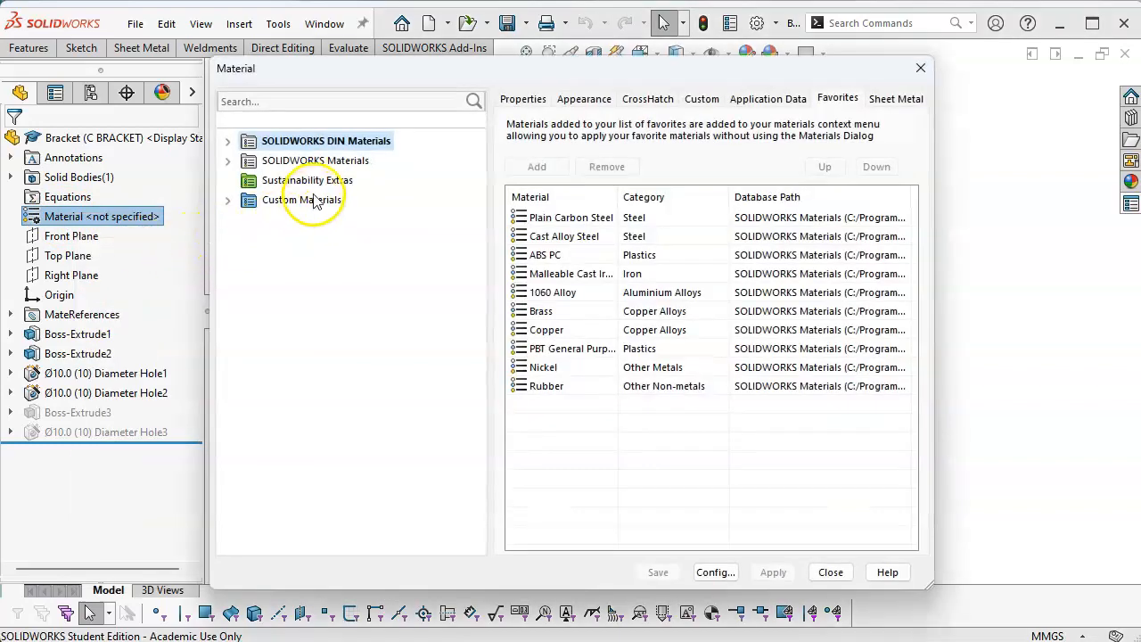
{"action": "left_click", "coordinate": [229, 162]}
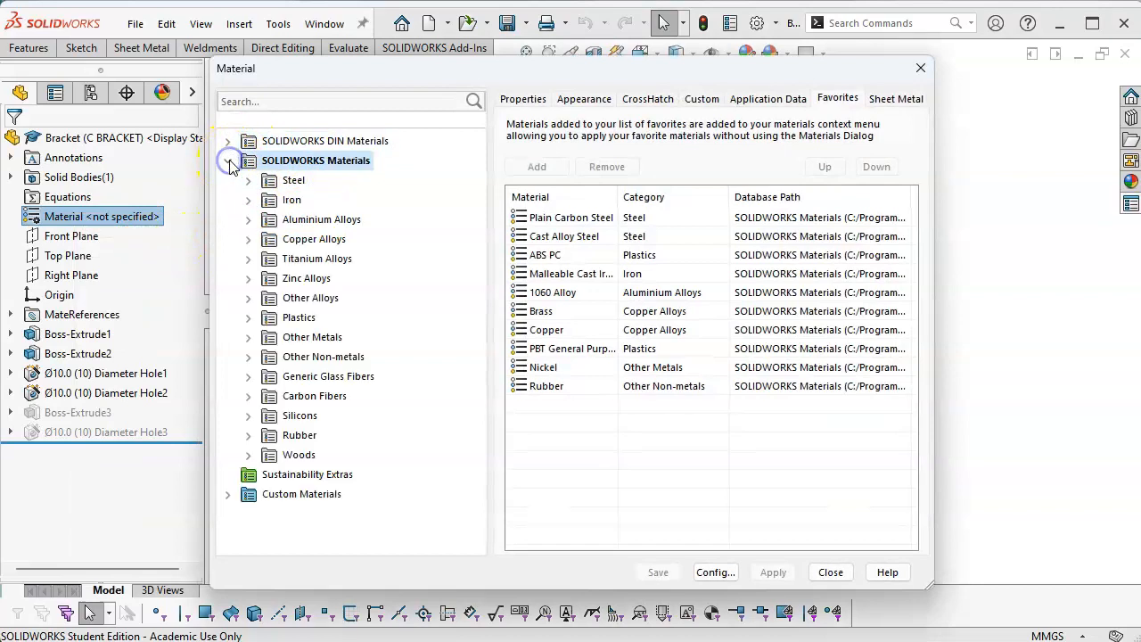
{"action": "double_click", "coordinate": [264, 182]}
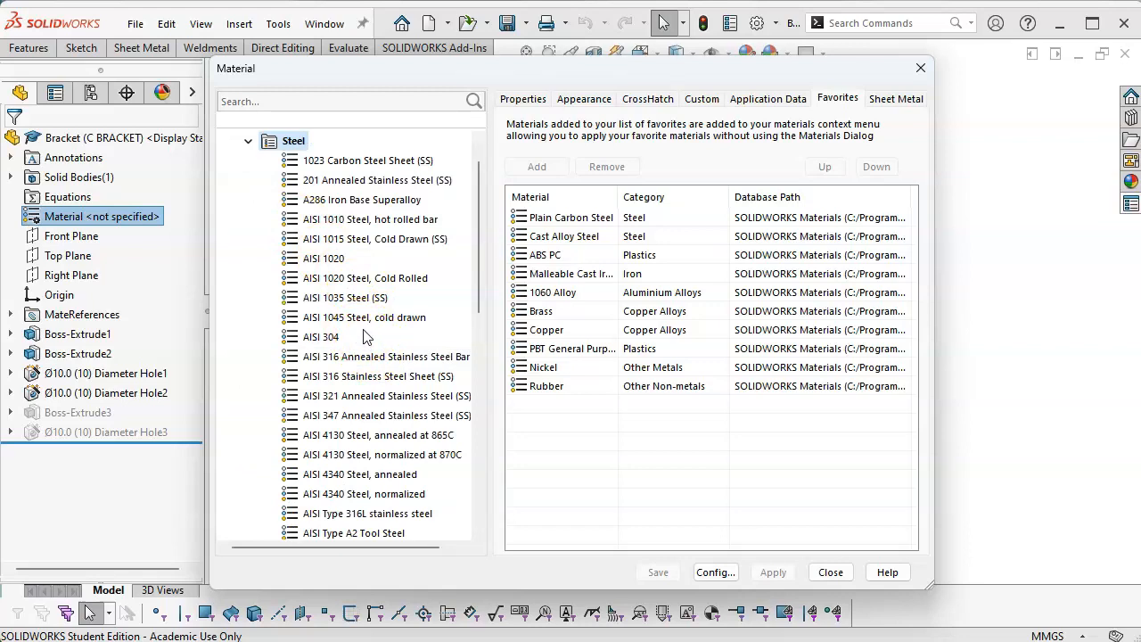
{"action": "scroll", "coordinate": [366, 335], "scroll_direction": "down", "scroll_amount": 2}
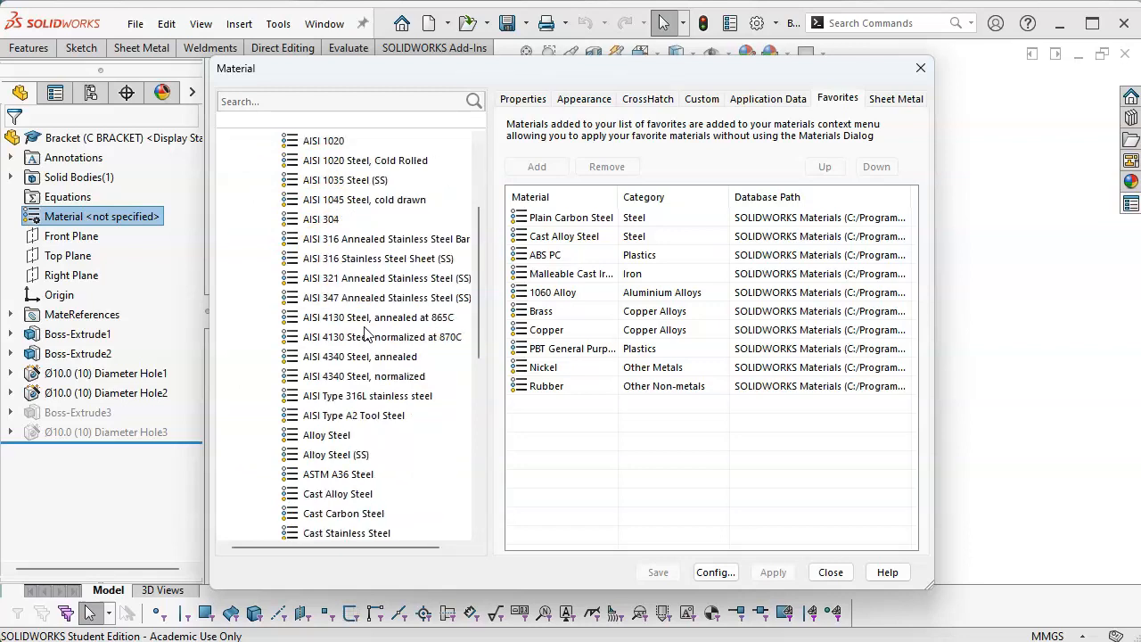
{"action": "scroll", "coordinate": [366, 334], "scroll_direction": "down", "scroll_amount": 1}
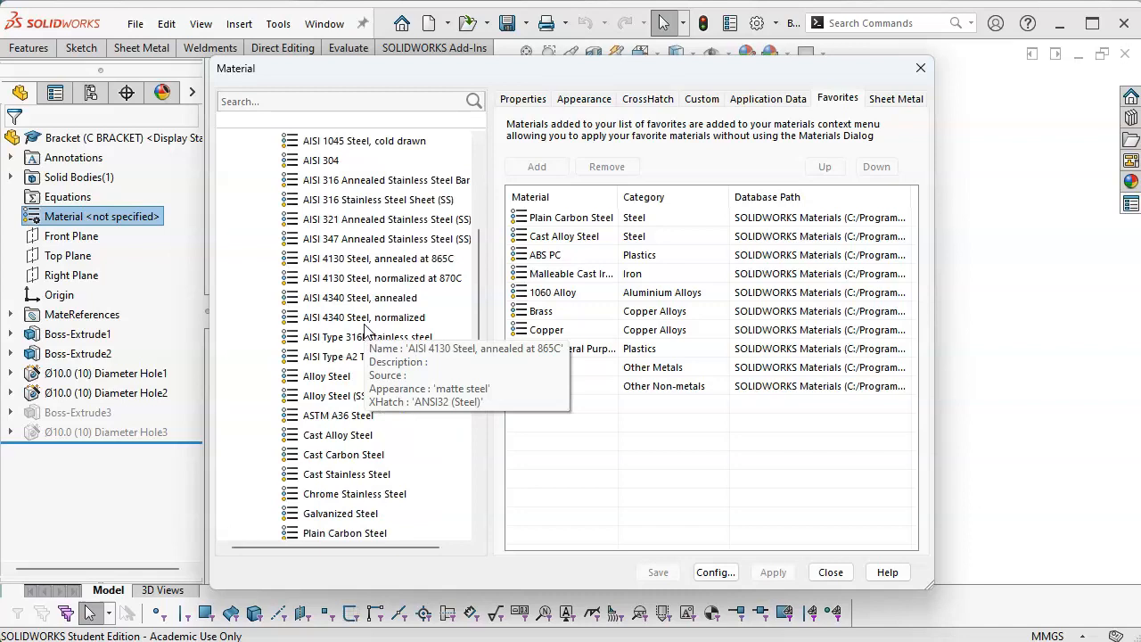
{"action": "scroll", "coordinate": [365, 330], "scroll_direction": "up", "scroll_amount": 2}
{"action": "scroll", "coordinate": [365, 330], "scroll_direction": "up", "scroll_amount": 1}
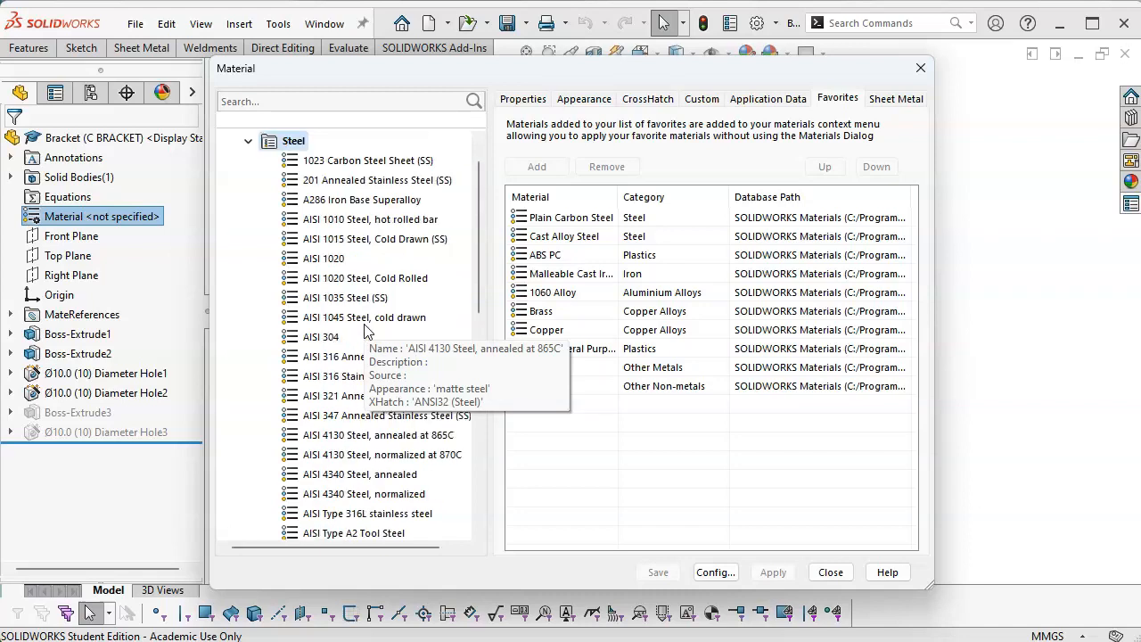
{"action": "scroll", "coordinate": [359, 322], "scroll_direction": "down", "scroll_amount": 1}
{"action": "scroll", "coordinate": [360, 322], "scroll_direction": "up", "scroll_amount": 1}
Search the material libraries for 1040, then clear the search.
{"action": "left_click", "coordinate": [250, 103]}
{"action": "type", "text": "1040"}
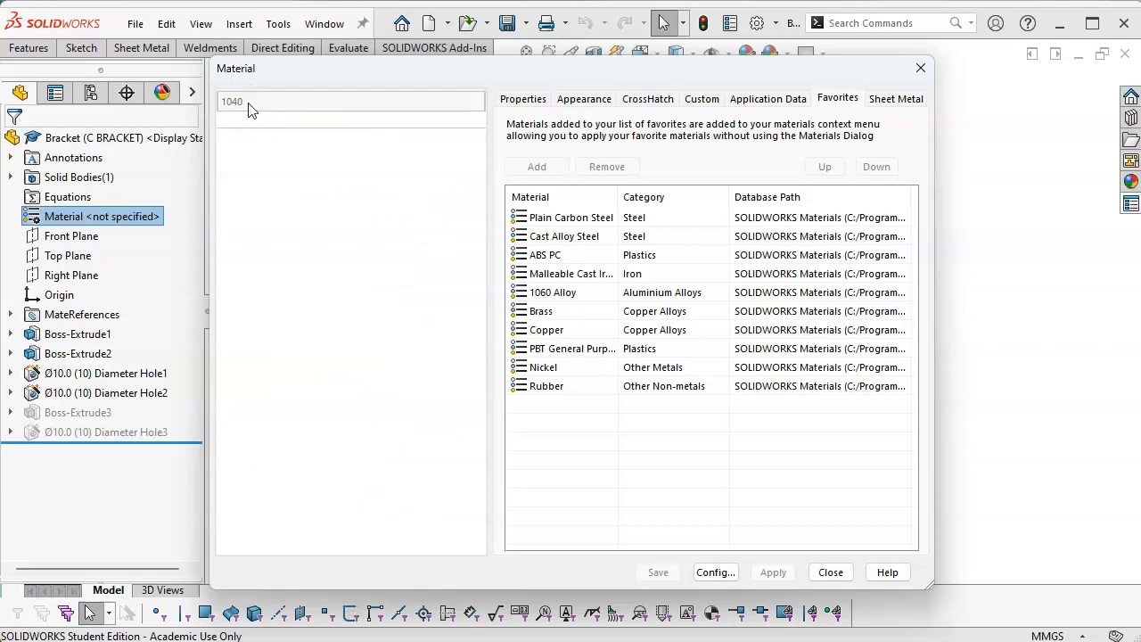
{"action": "left_click_drag", "start_coordinate": [248, 103], "coordinate": [71, 97]}
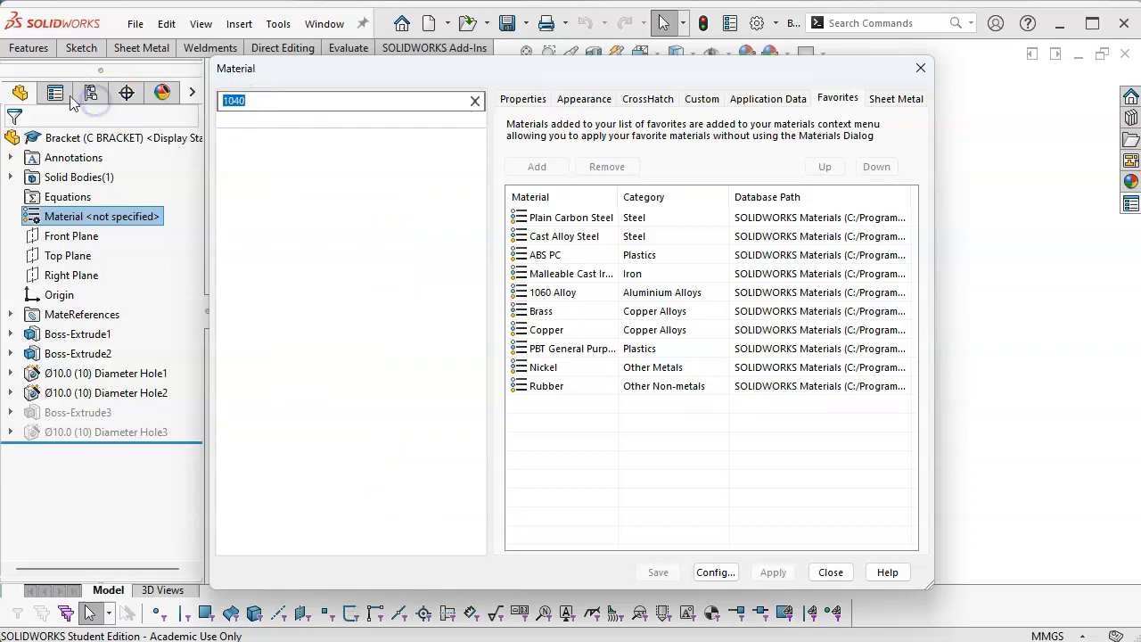
{"action": "key", "text": "BackSpace"}
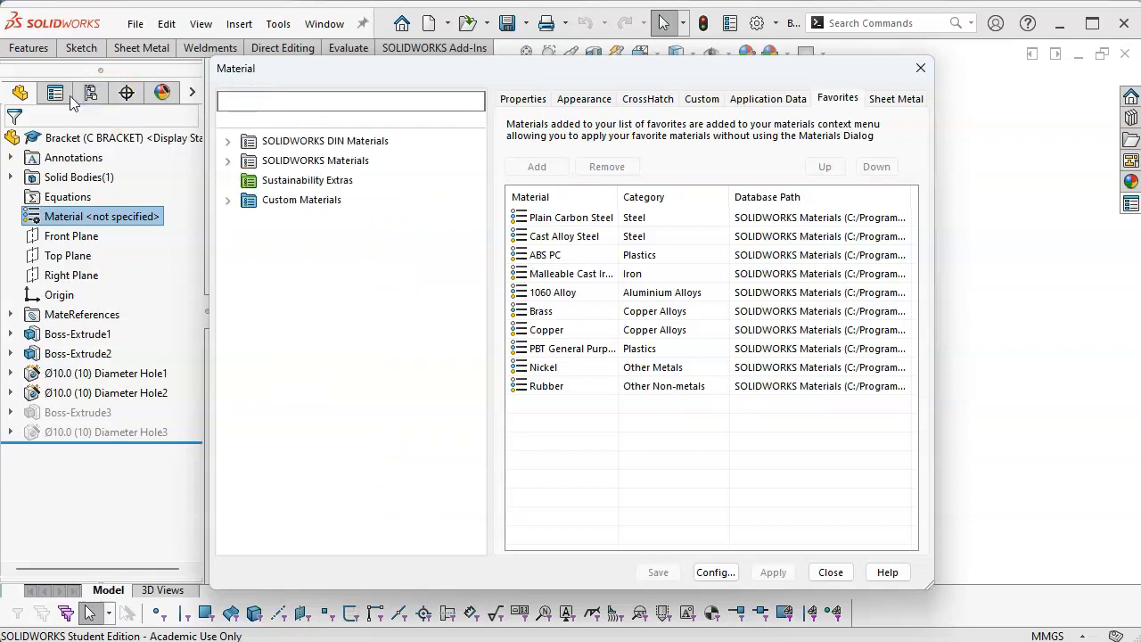
Copy AISI 1045 Steel, cold drawn from the Steel category of the SOLIDWORKS Materials library.
{"action": "left_click", "coordinate": [228, 164]}
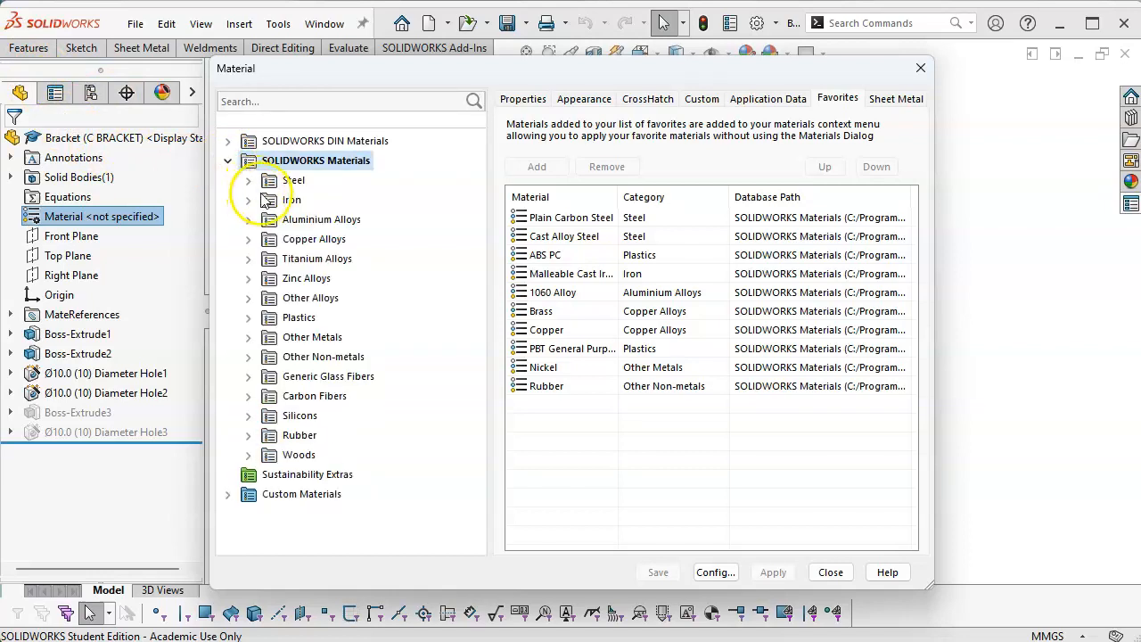
{"action": "left_click", "coordinate": [248, 180]}
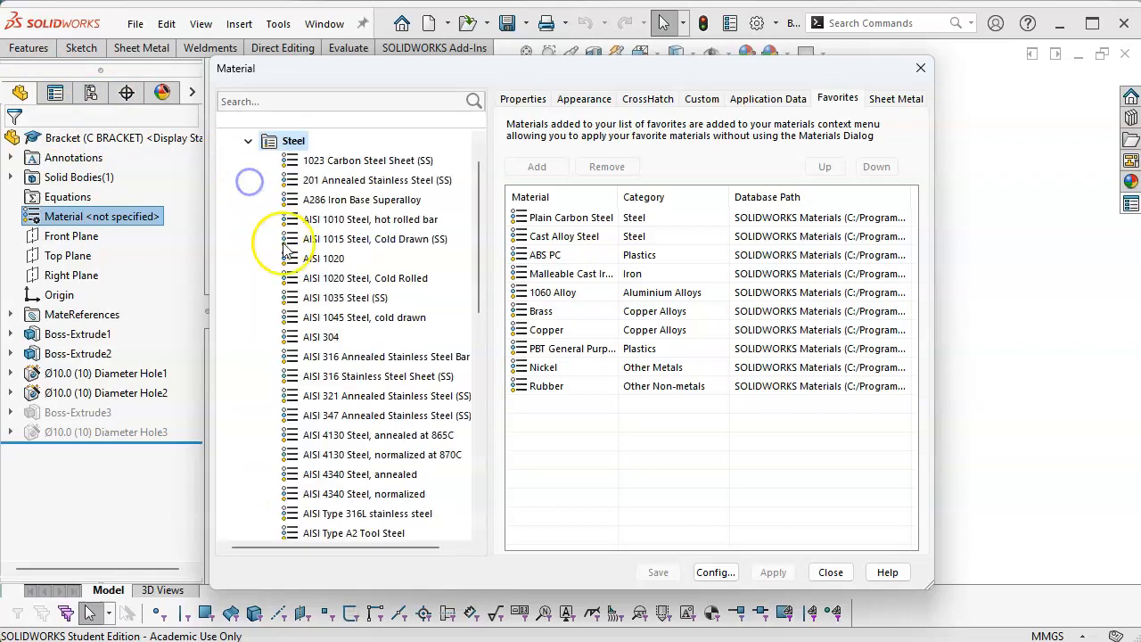
{"action": "right_click", "coordinate": [342, 322]}
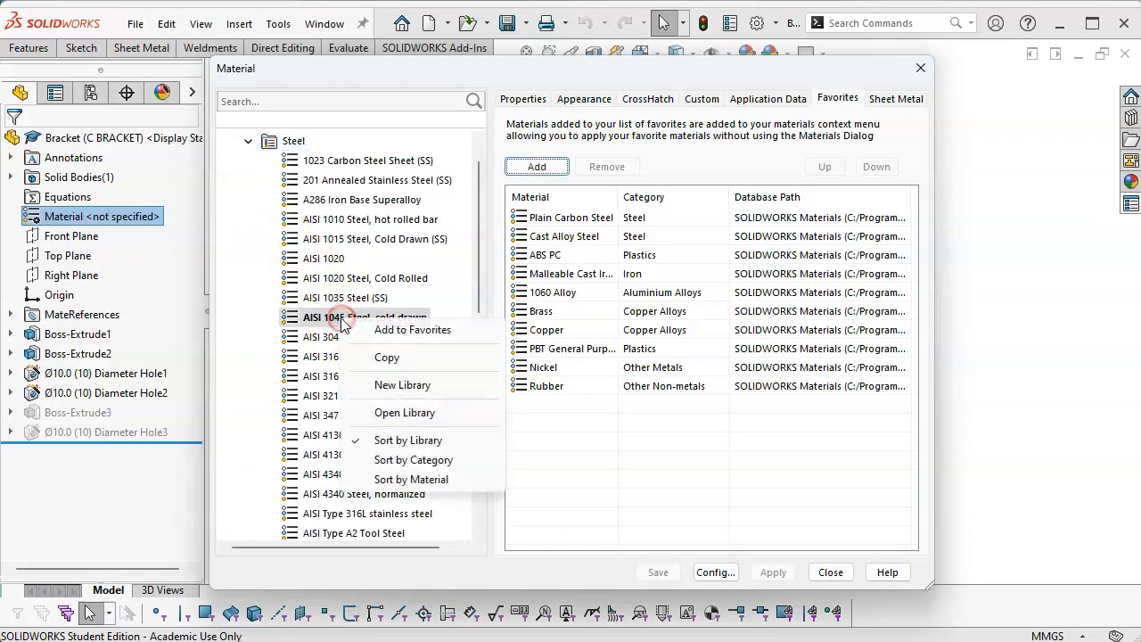
{"action": "left_click", "coordinate": [387, 358]}
Add a new category named Custom to the Custom Materials library.
{"action": "left_click_drag", "start_coordinate": [477, 250], "coordinate": [473, 472]}
{"action": "left_click", "coordinate": [227, 515]}
{"action": "left_click", "coordinate": [277, 502]}
{"action": "right_click", "coordinate": [284, 497]}
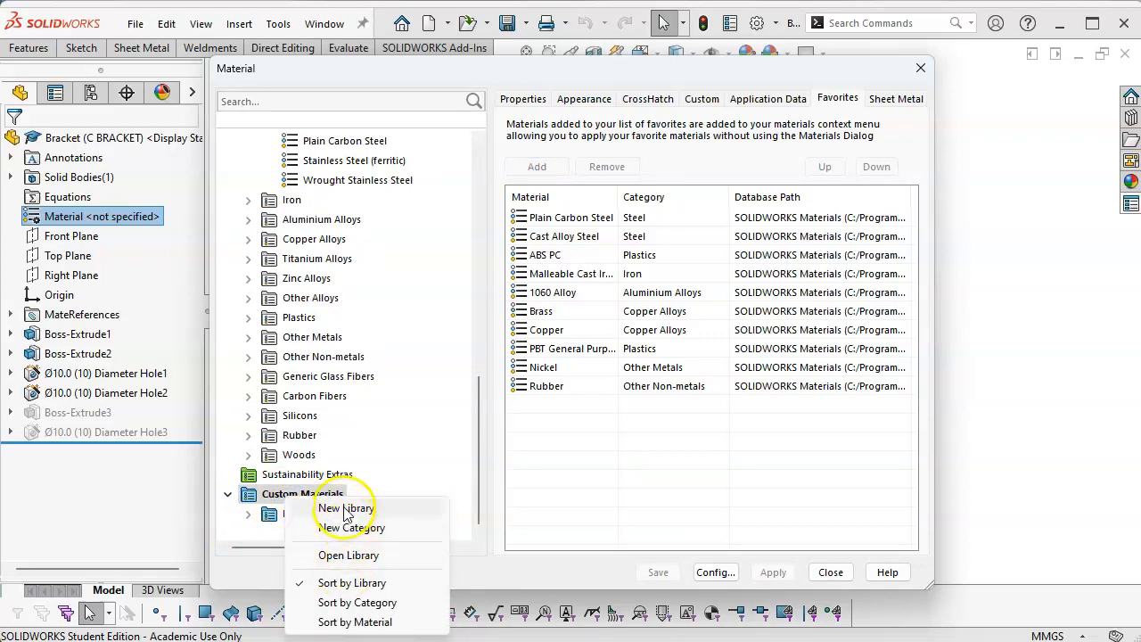
{"action": "left_click", "coordinate": [349, 527]}
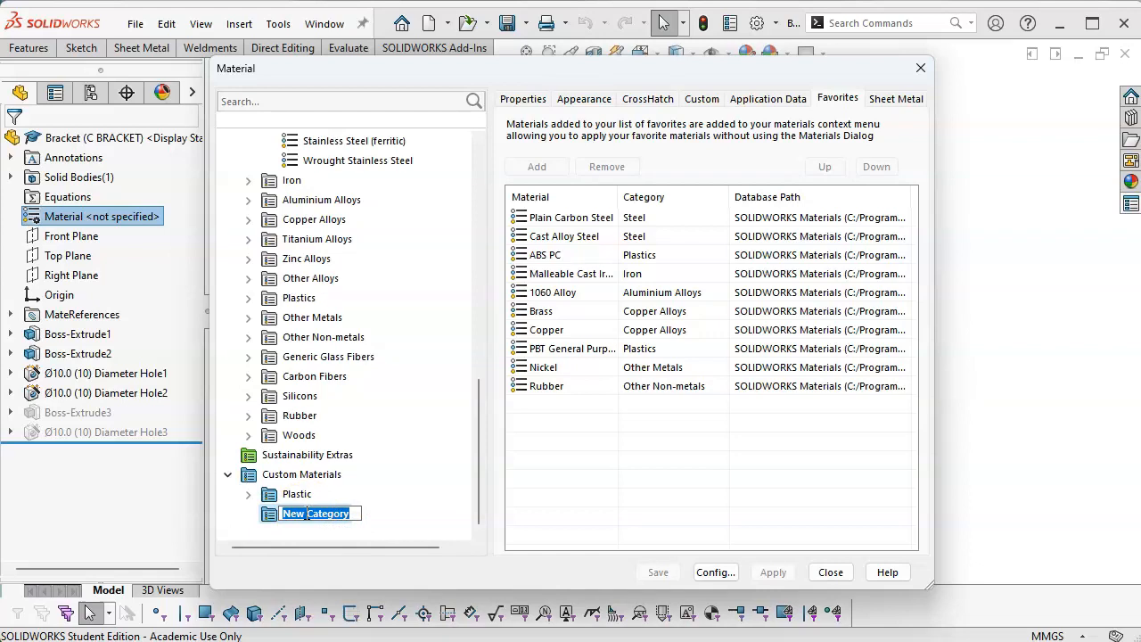
{"action": "type", "text": "Custom Ste"}
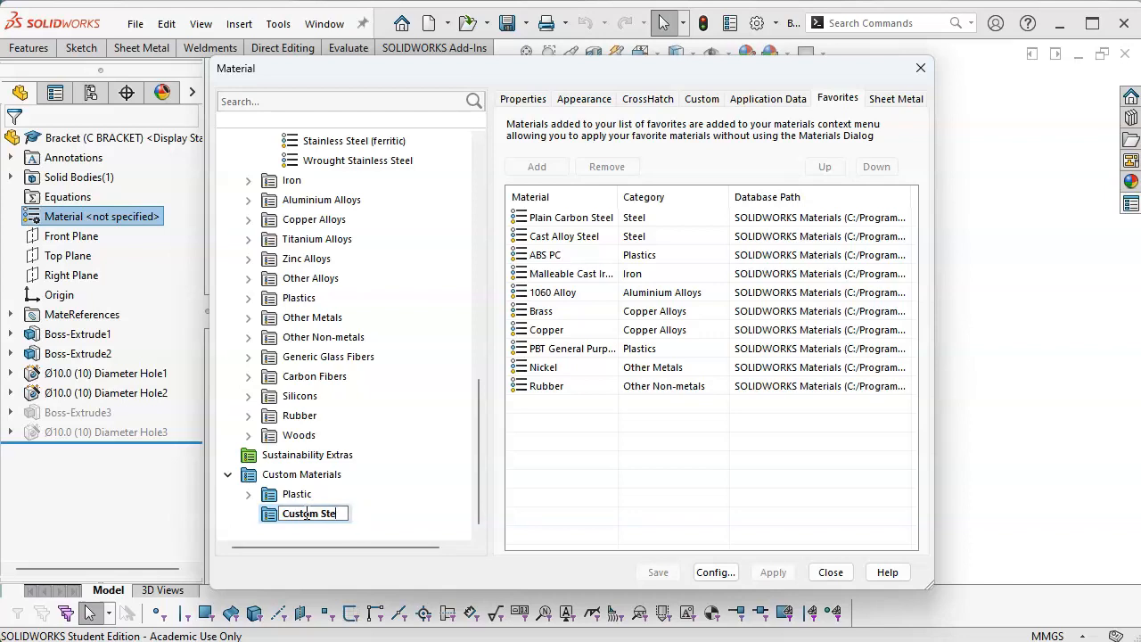
{"action": "key", "text": "Return"}
Paste the copied AISI 1045 steel into the Custom category.
{"action": "right_click", "coordinate": [305, 517]}
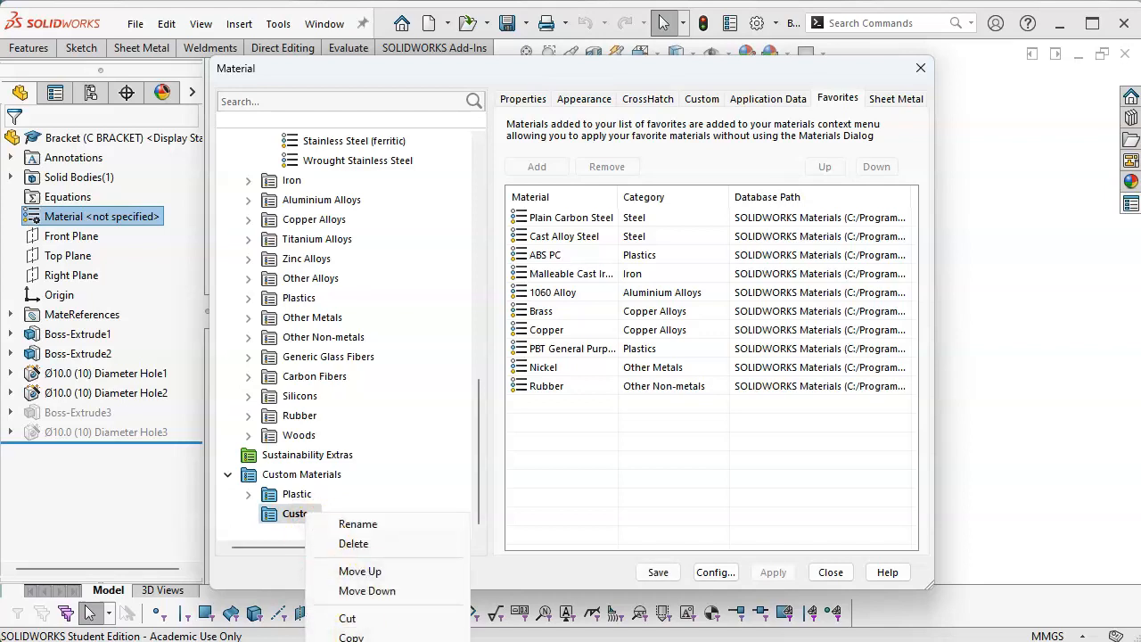
{"action": "key", "text": "ctrl+v"}
{"action": "left_click", "coordinate": [346, 515]}
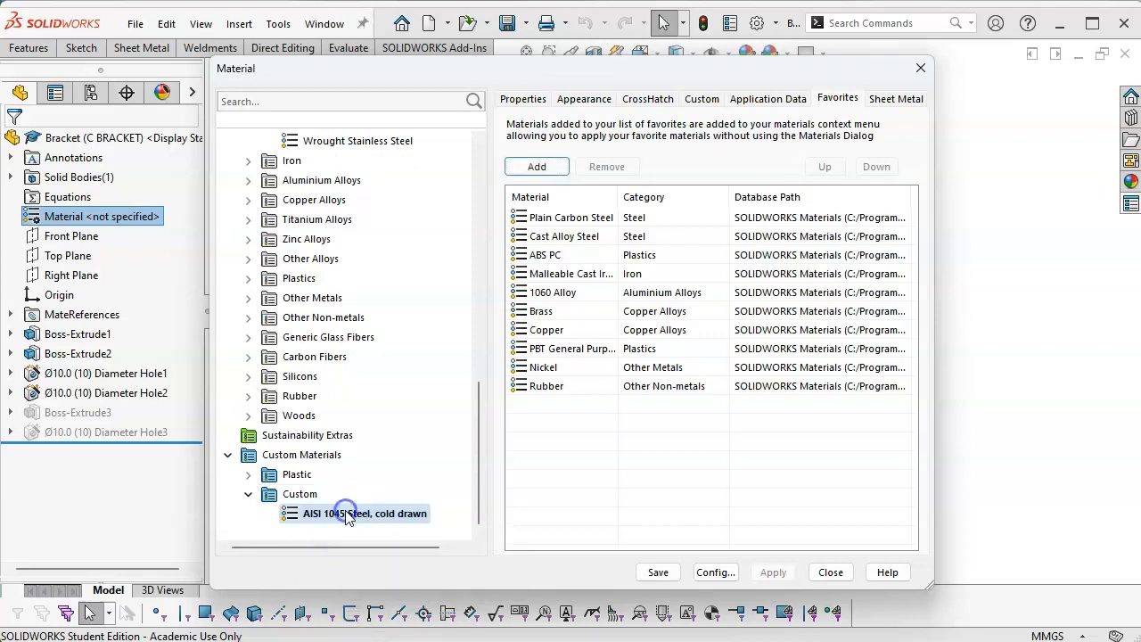
{"action": "left_click", "coordinate": [347, 515]}
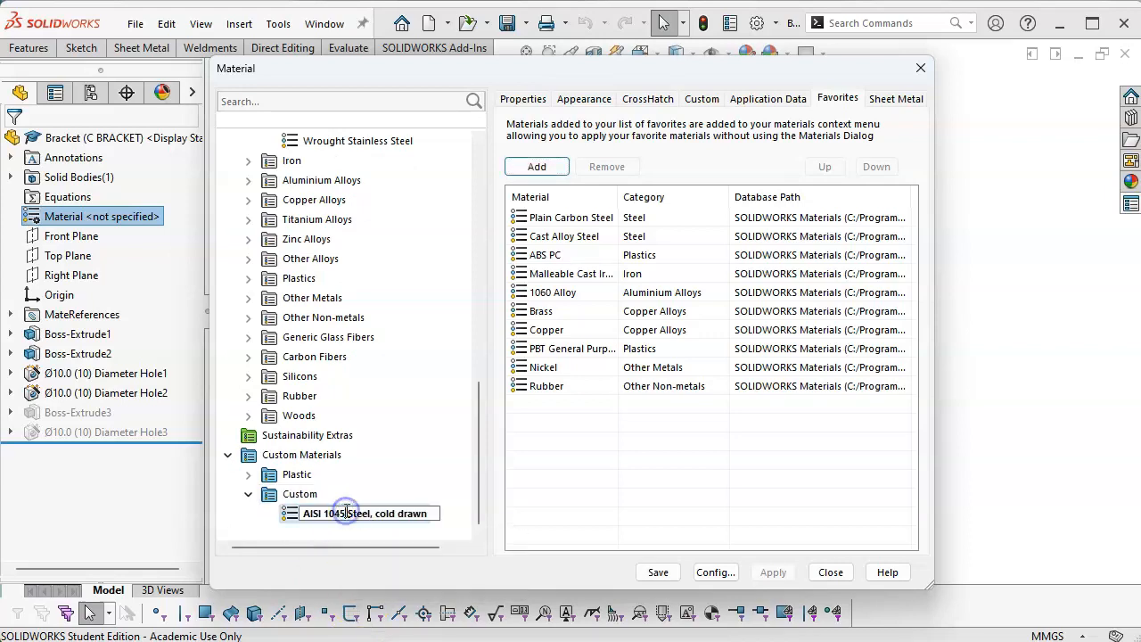
{"action": "left_click", "coordinate": [441, 473]}
Change the pasted material's name to AISI 1040 in its material properties.
{"action": "left_click", "coordinate": [381, 515]}
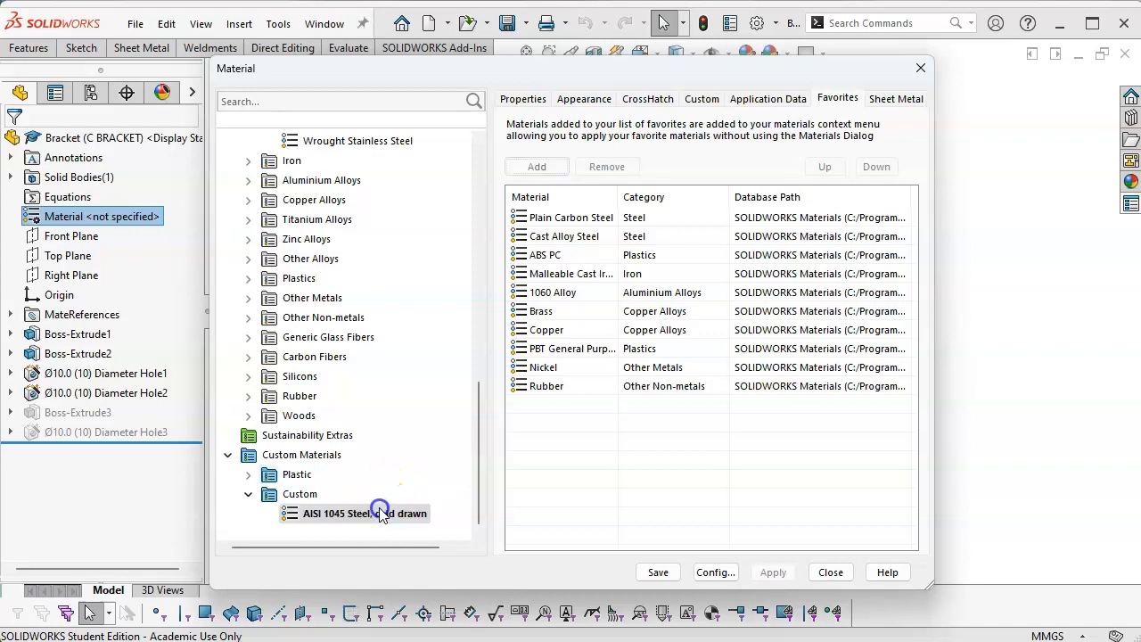
{"action": "left_click", "coordinate": [524, 98]}
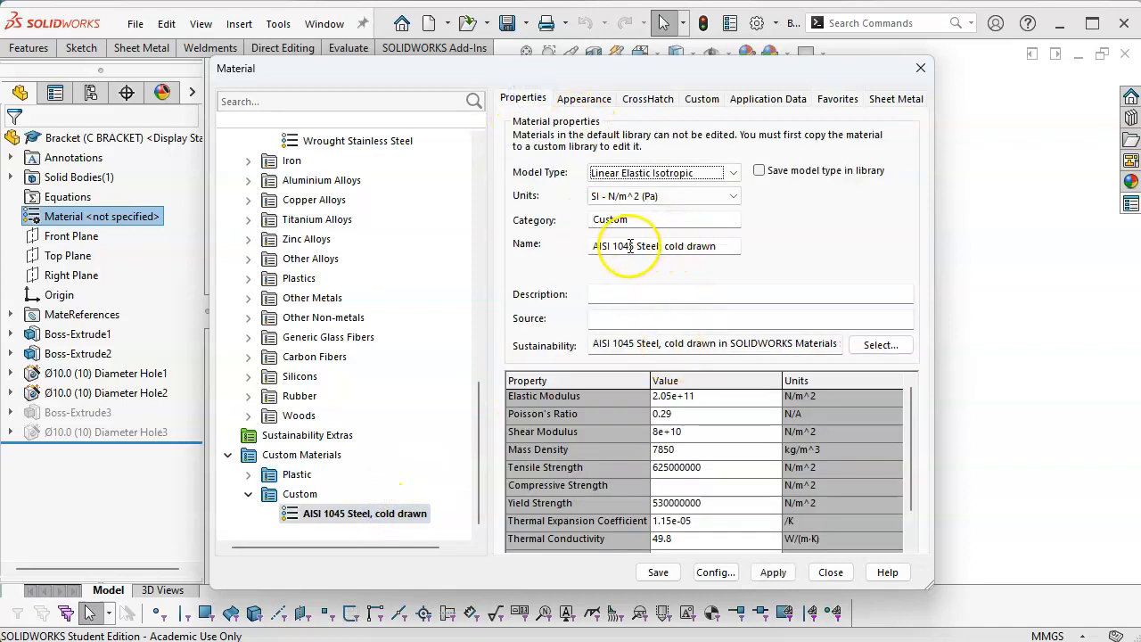
{"action": "left_click_drag", "start_coordinate": [631, 246], "coordinate": [813, 233]}
{"action": "type", "text": "040"}
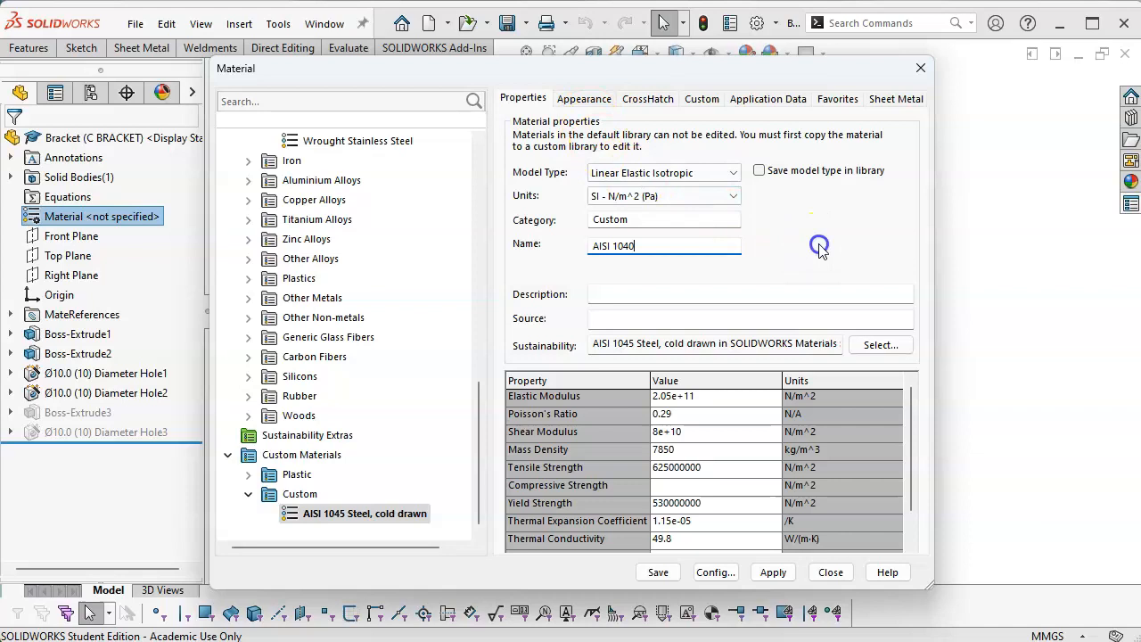
Try to edit the Sustainability reference text in the custom material's properties.
{"action": "left_click_drag", "start_coordinate": [629, 345], "coordinate": [846, 350]}
{"action": "double_click", "coordinate": [729, 351]}
{"action": "double_click", "coordinate": [637, 345]}
{"action": "double_click", "coordinate": [631, 342]}
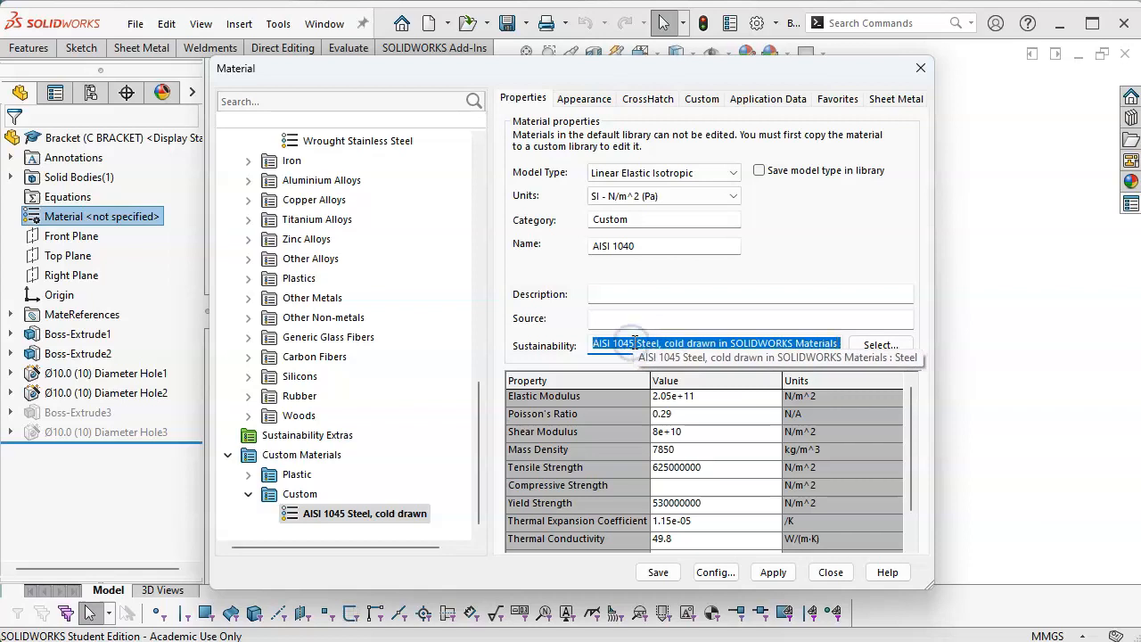
{"action": "double_click", "coordinate": [632, 340]}
{"action": "left_click", "coordinate": [630, 342]}
{"action": "double_click", "coordinate": [631, 343]}
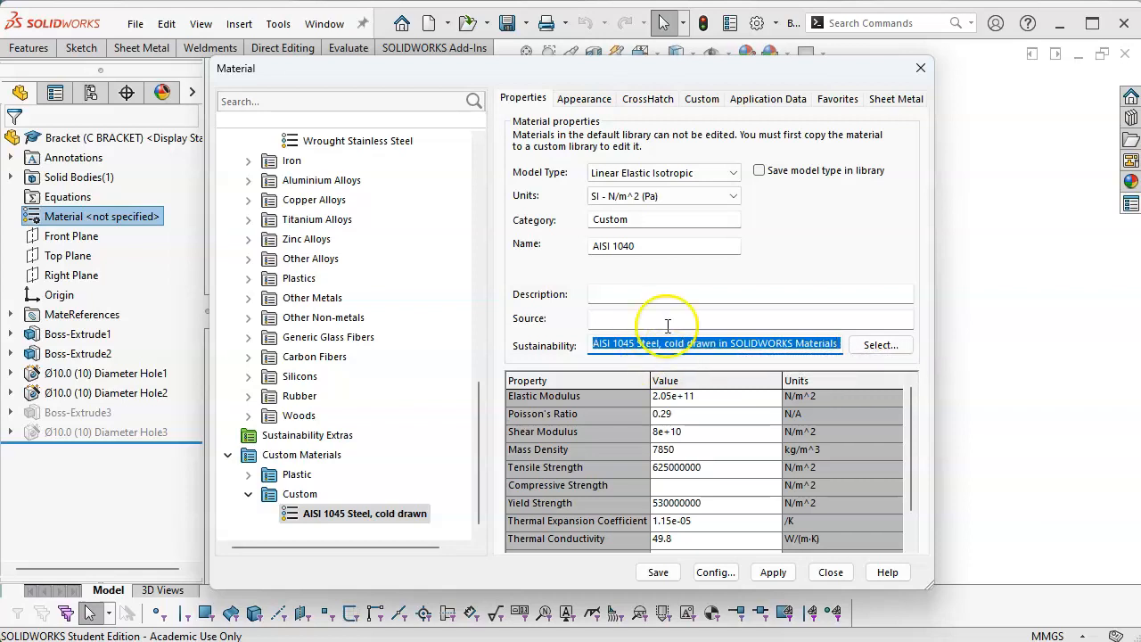
Review the custom material's appearance and the favorites list, then save the material changes and close the Material dialog.
{"action": "left_click", "coordinate": [585, 100]}
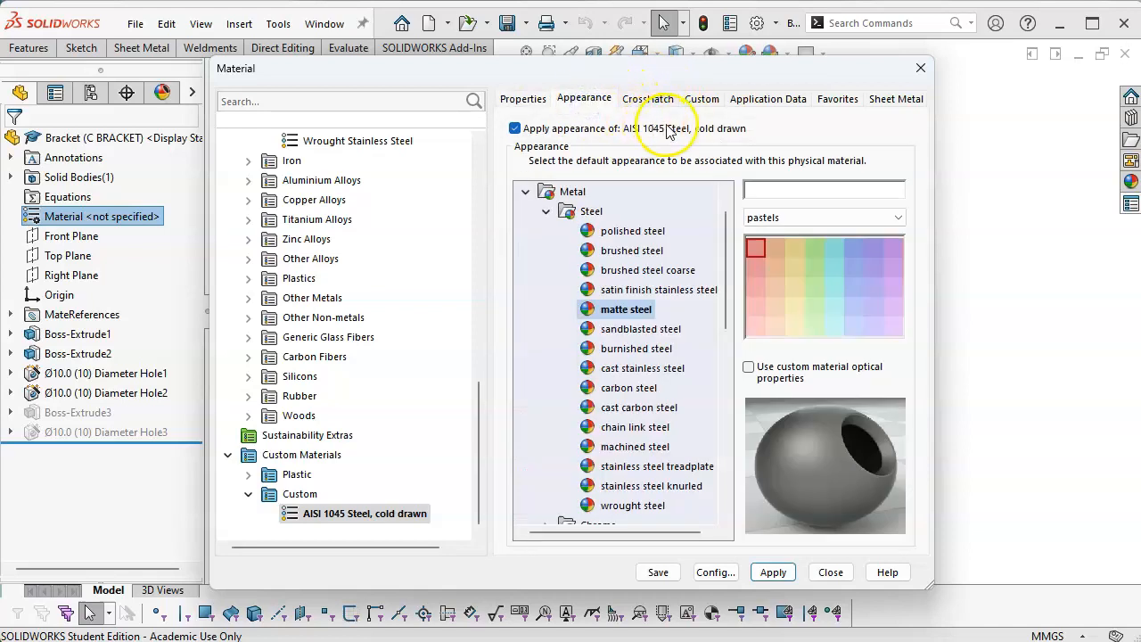
{"action": "left_click", "coordinate": [840, 100]}
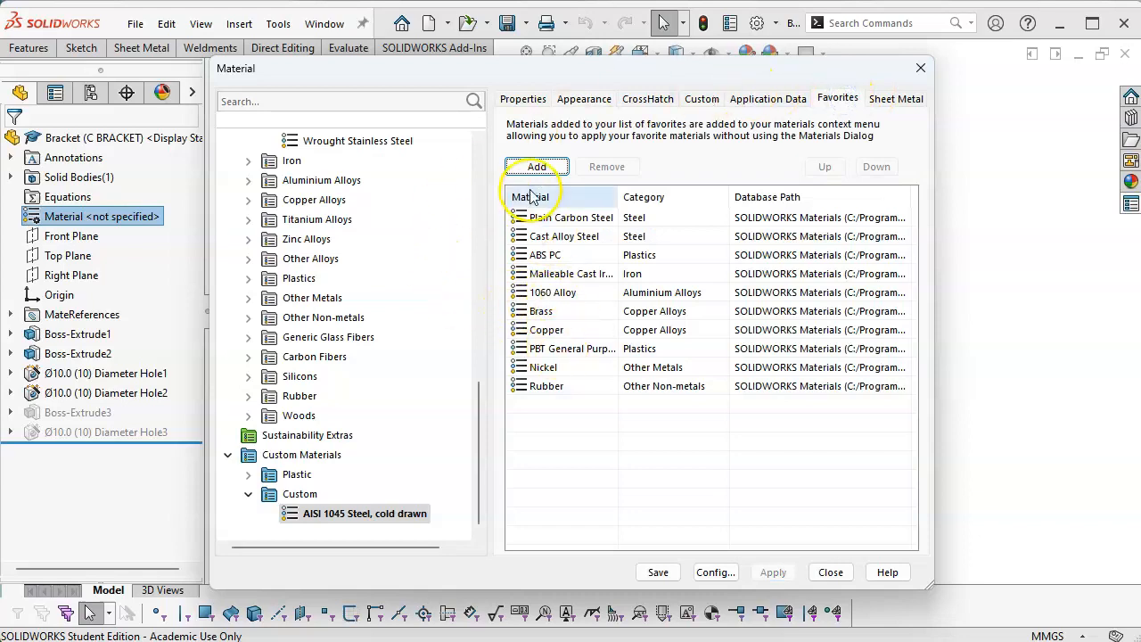
{"action": "left_click", "coordinate": [658, 572]}
{"action": "left_click", "coordinate": [830, 572]}
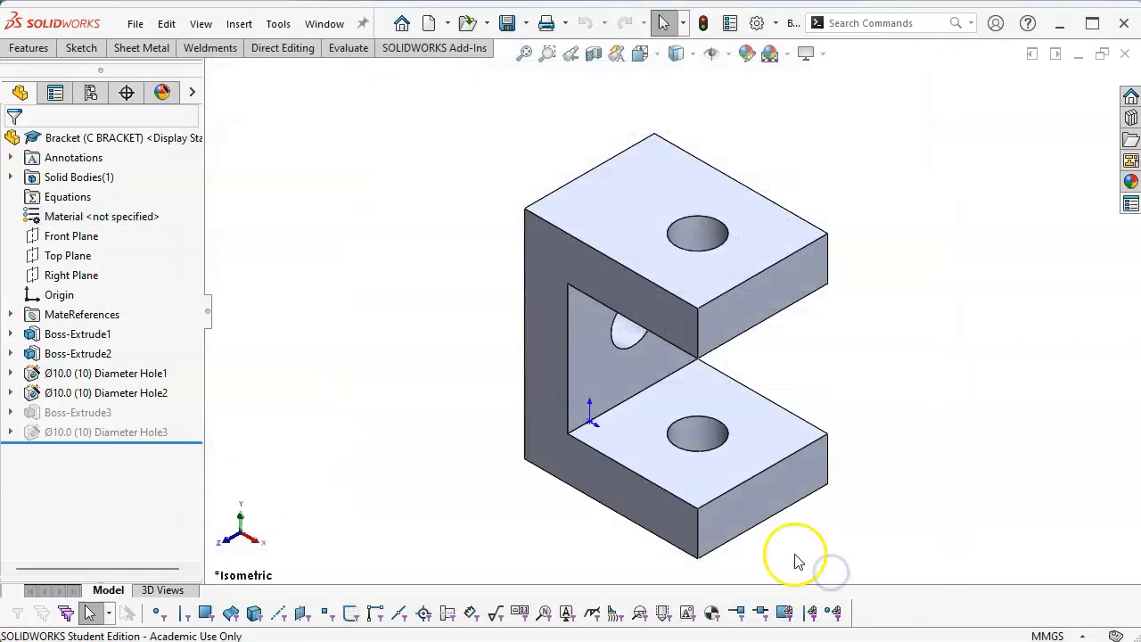
Check the favorite materials and material commands offered for the part's Material tree item.
{"action": "right_click", "coordinate": [87, 218]}
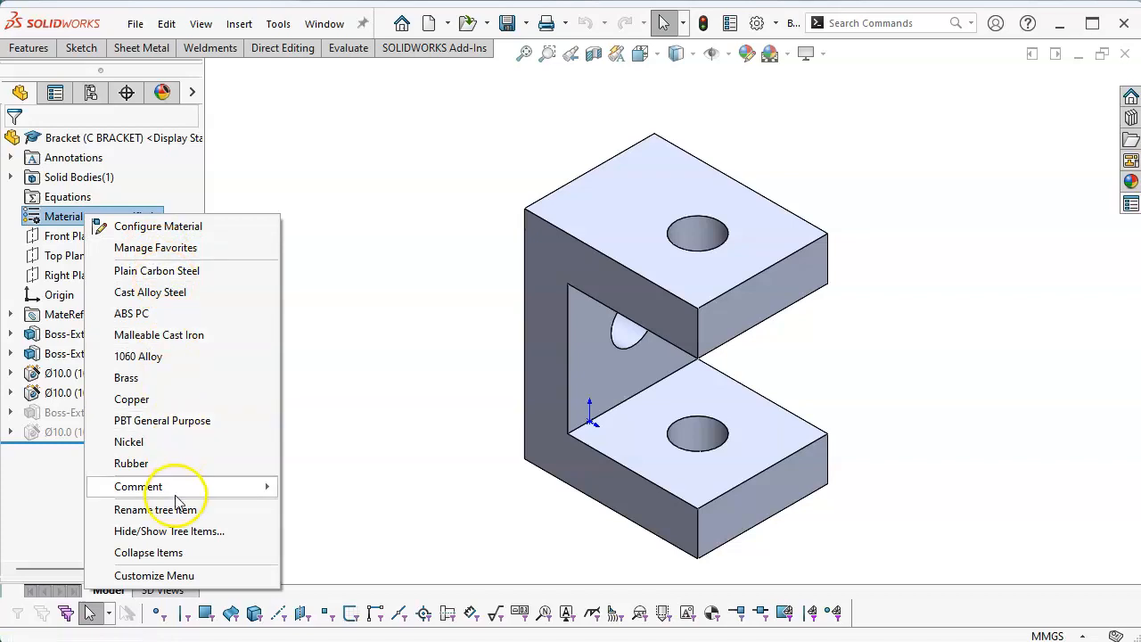
{"action": "left_click", "coordinate": [397, 212]}
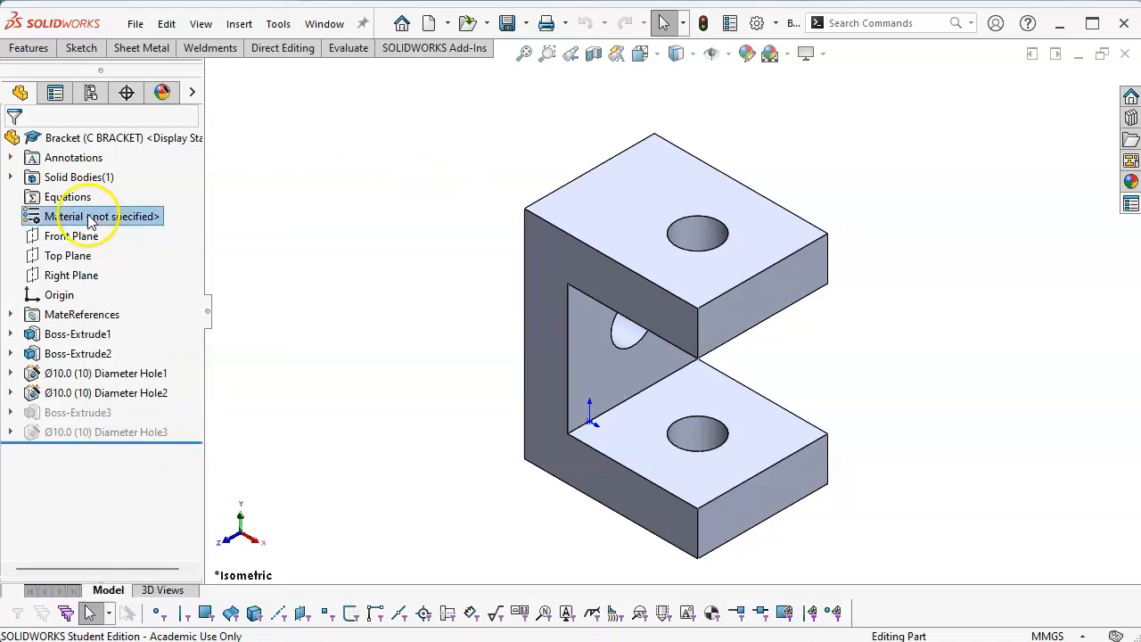
{"action": "right_click", "coordinate": [90, 220]}
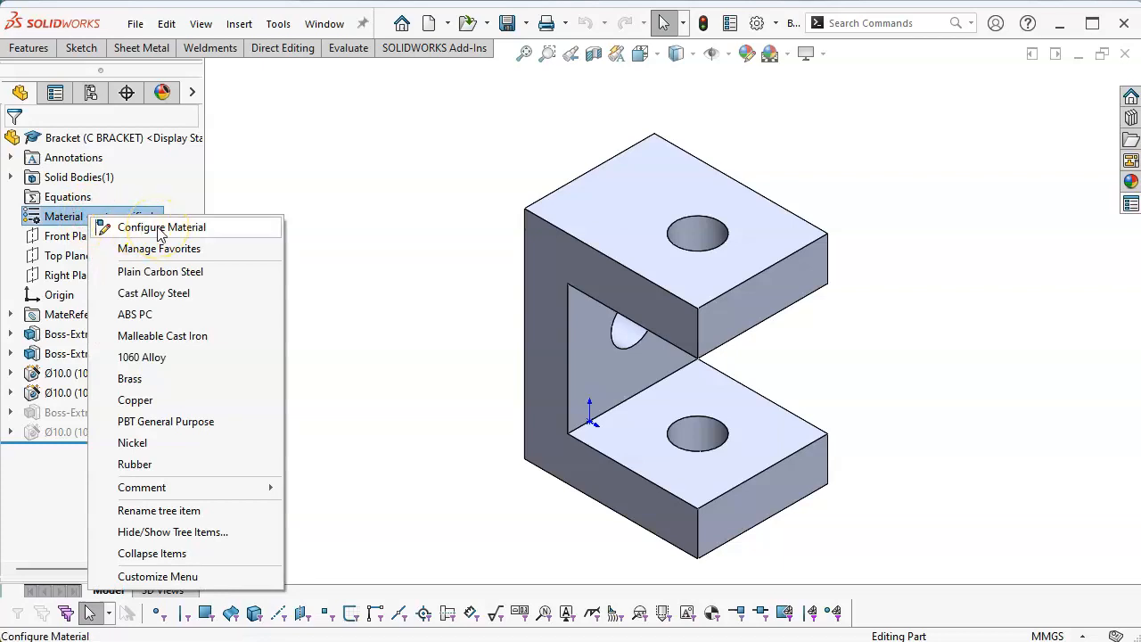
{"action": "left_click", "coordinate": [374, 217]}
Open the material configuration table with a widened Material column and examine the materials offered for C BRACKET.
{"action": "left_click", "coordinate": [76, 218]}
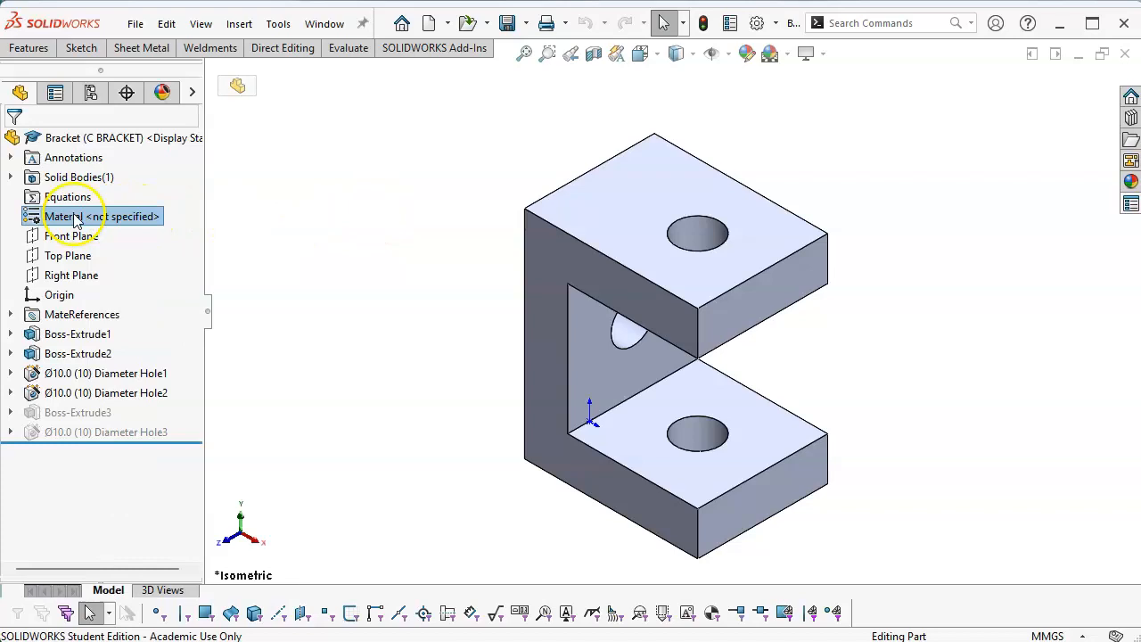
{"action": "right_click", "coordinate": [75, 221]}
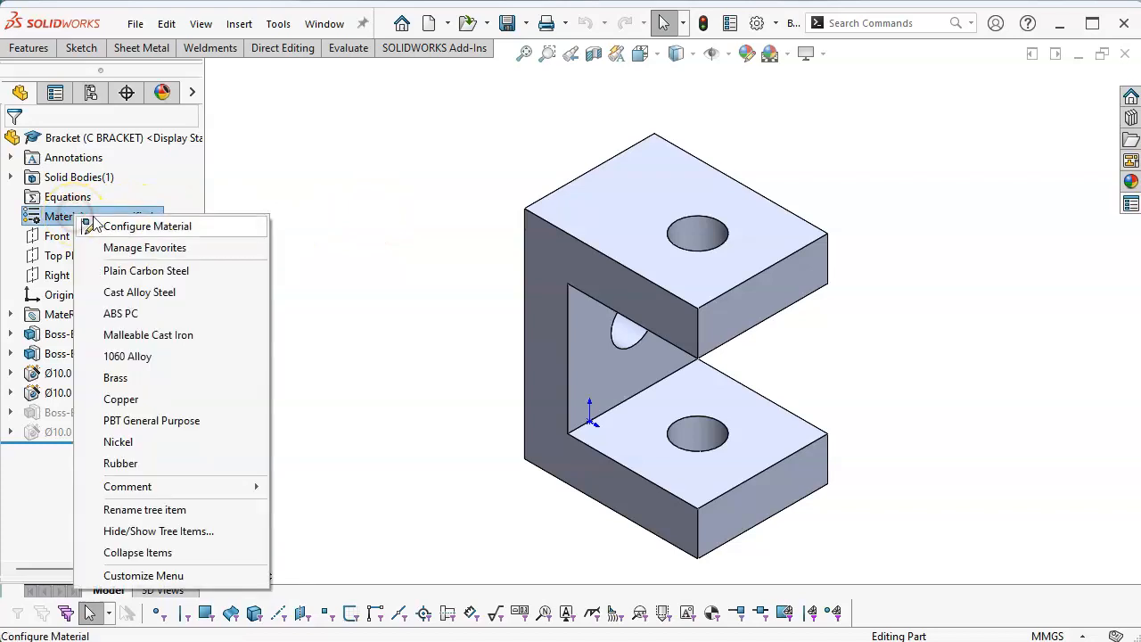
{"action": "left_click", "coordinate": [238, 224]}
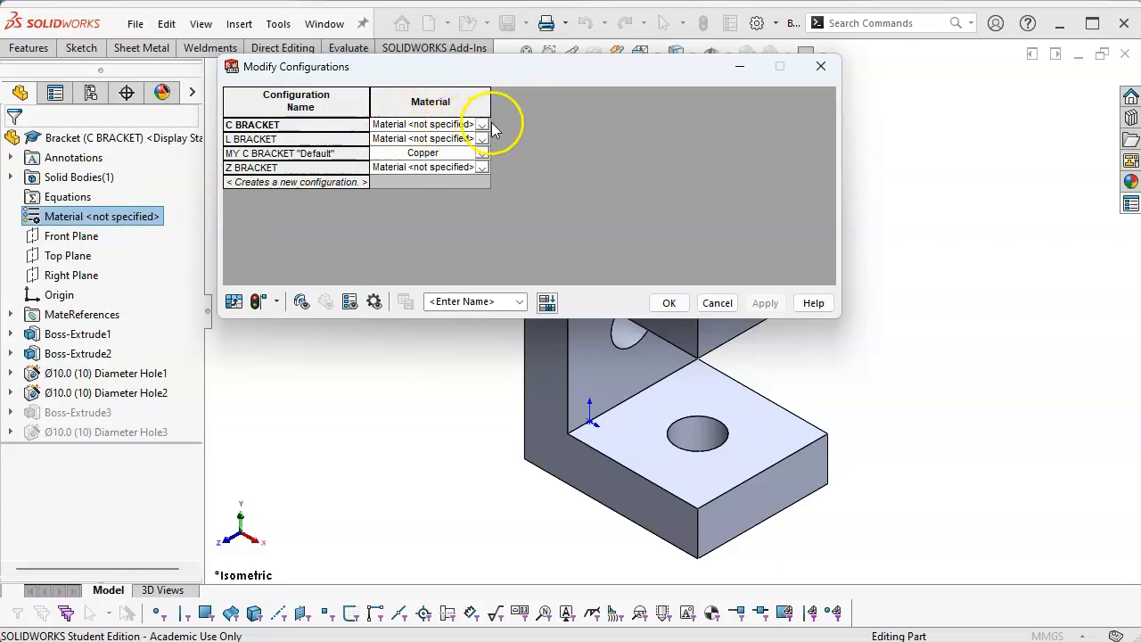
{"action": "left_click_drag", "start_coordinate": [489, 107], "coordinate": [607, 109]}
{"action": "left_click", "coordinate": [596, 122]}
{"action": "left_click", "coordinate": [599, 126]}
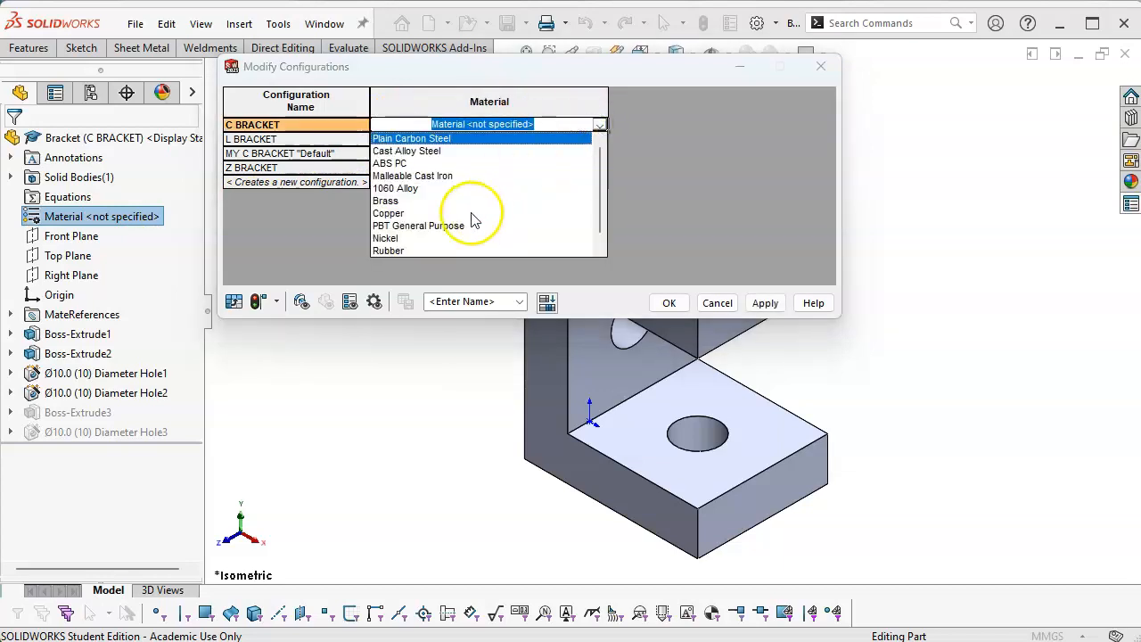
{"action": "left_click", "coordinate": [687, 167]}
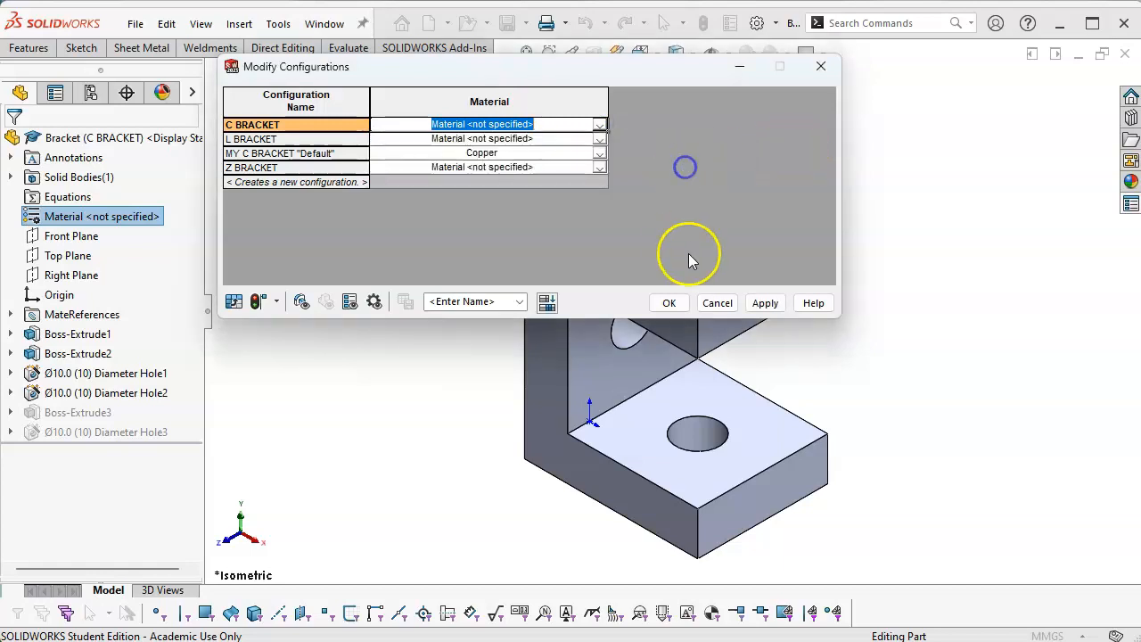
{"action": "left_click", "coordinate": [716, 304]}
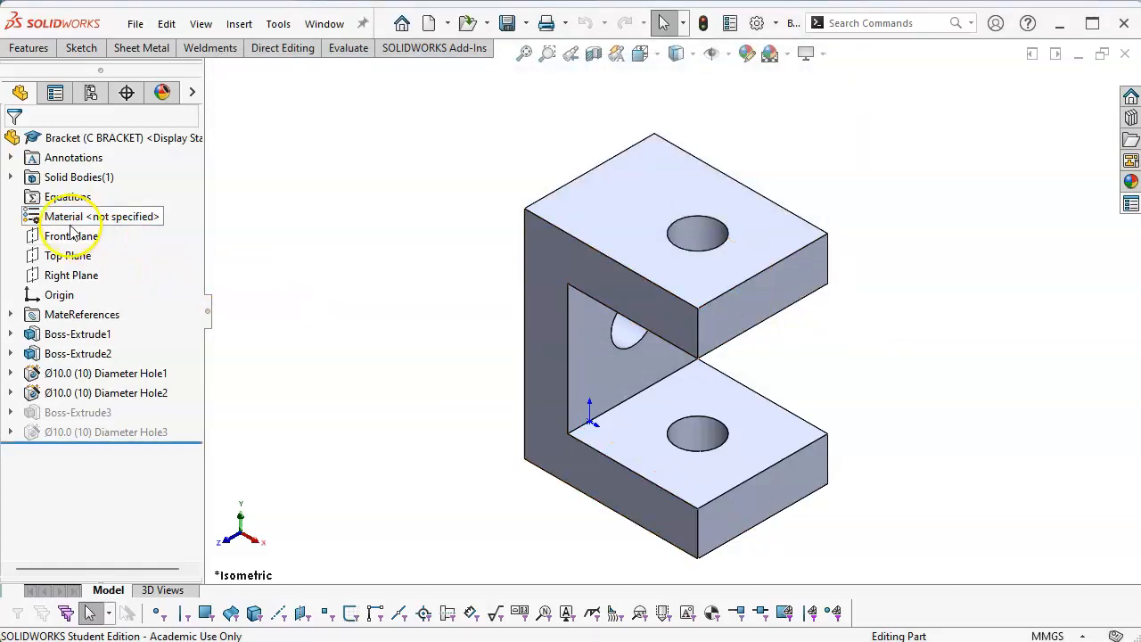
{"action": "right_click", "coordinate": [72, 219]}
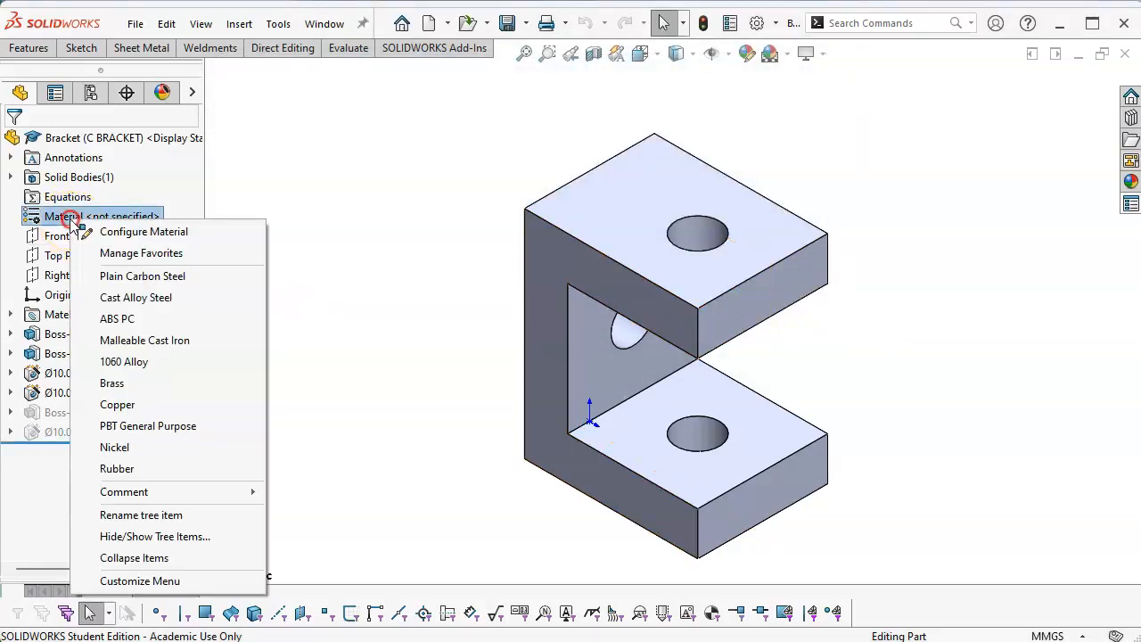
{"action": "left_click", "coordinate": [132, 255]}
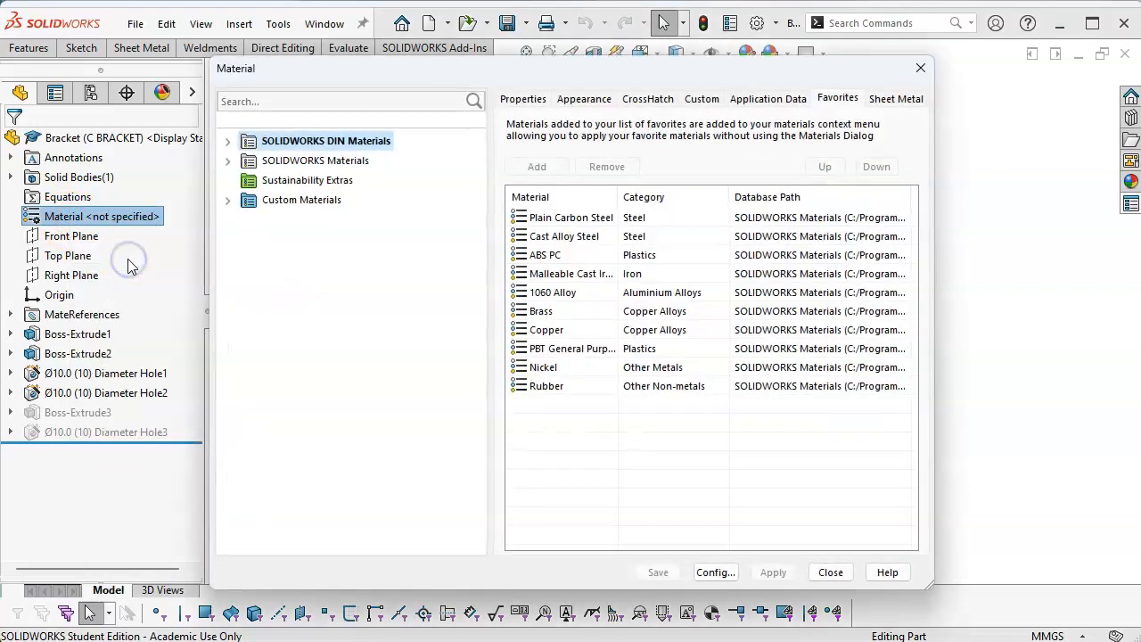
{"action": "left_click", "coordinate": [229, 201]}
{"action": "left_click", "coordinate": [248, 239]}
{"action": "left_click", "coordinate": [308, 259]}
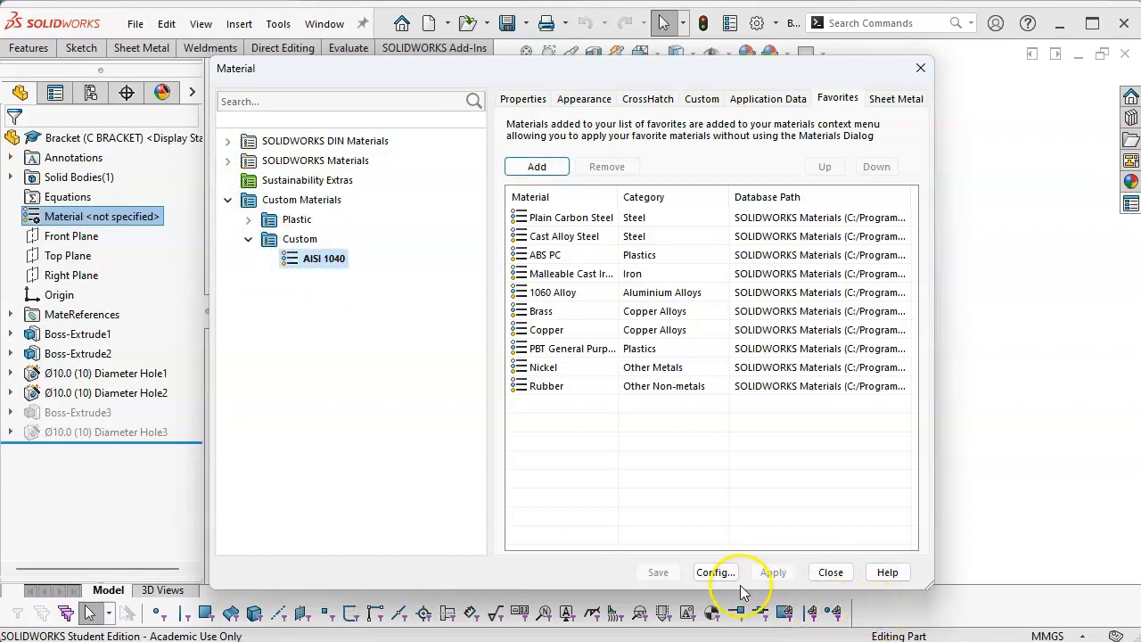
{"action": "left_click", "coordinate": [829, 573]}
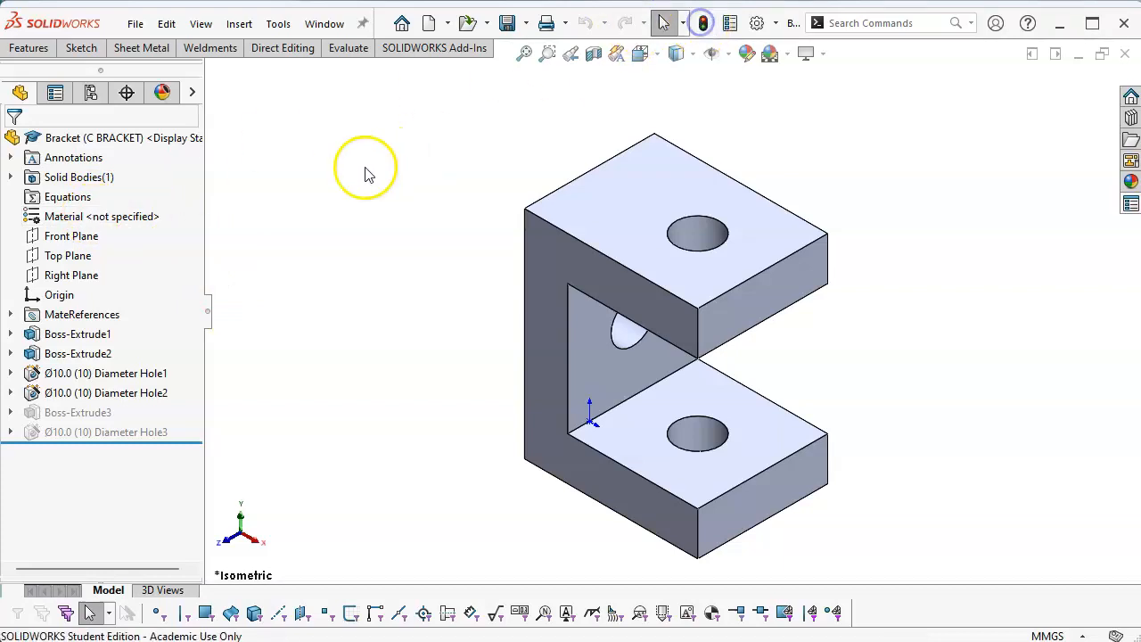
Add the AISI 1040 material from the Custom category of Custom Materials to the favorite materials.
{"action": "right_click", "coordinate": [122, 223]}
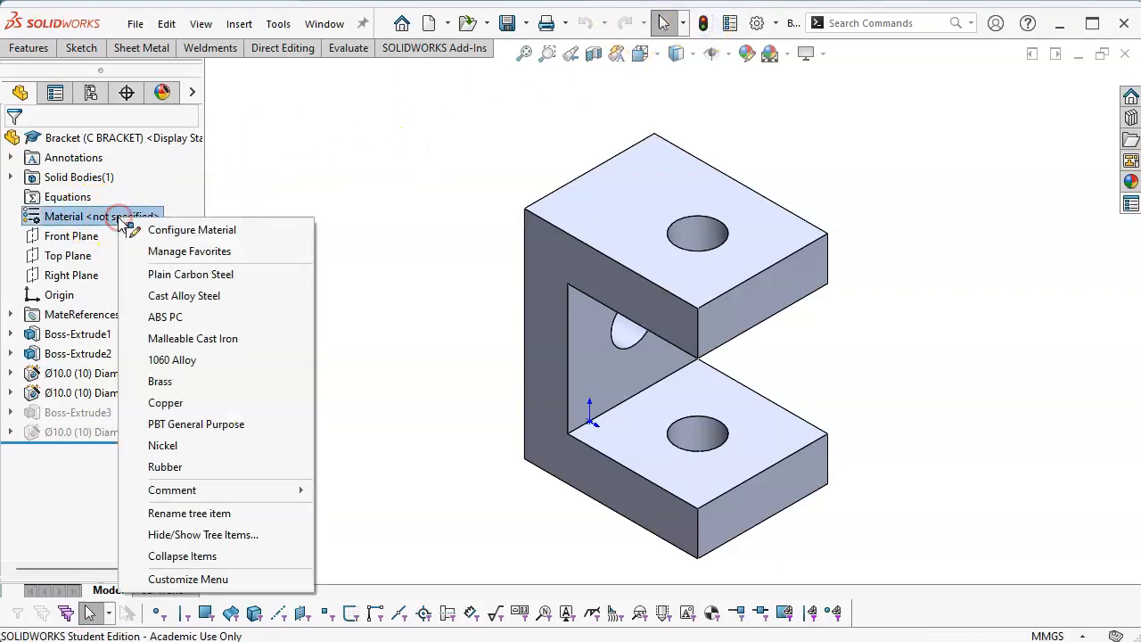
{"action": "left_click", "coordinate": [172, 251]}
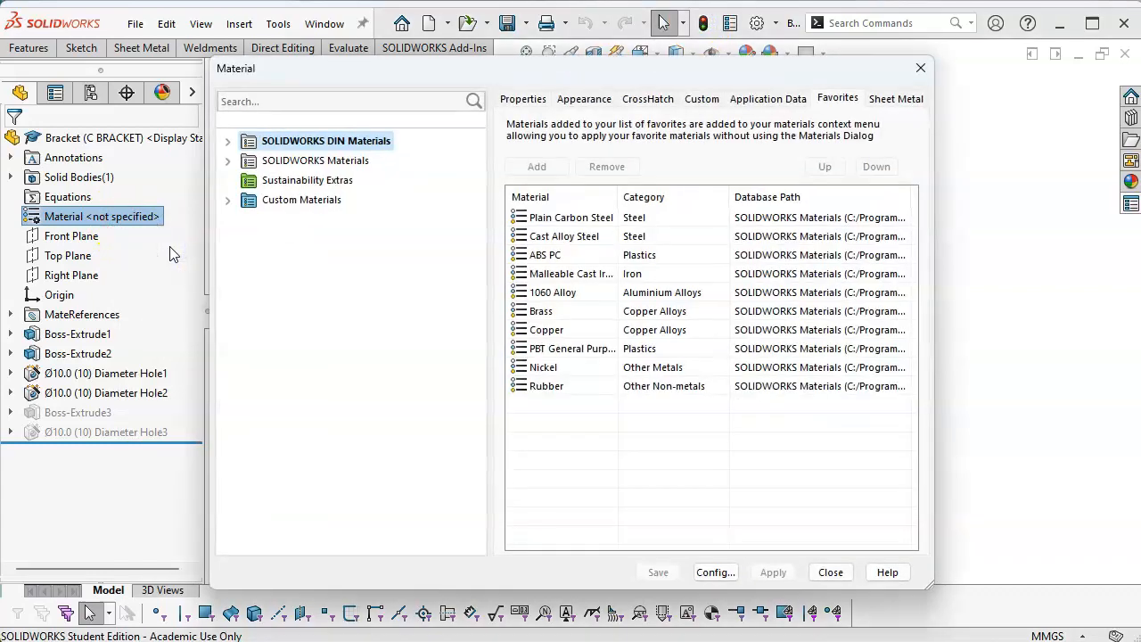
{"action": "left_click", "coordinate": [224, 205]}
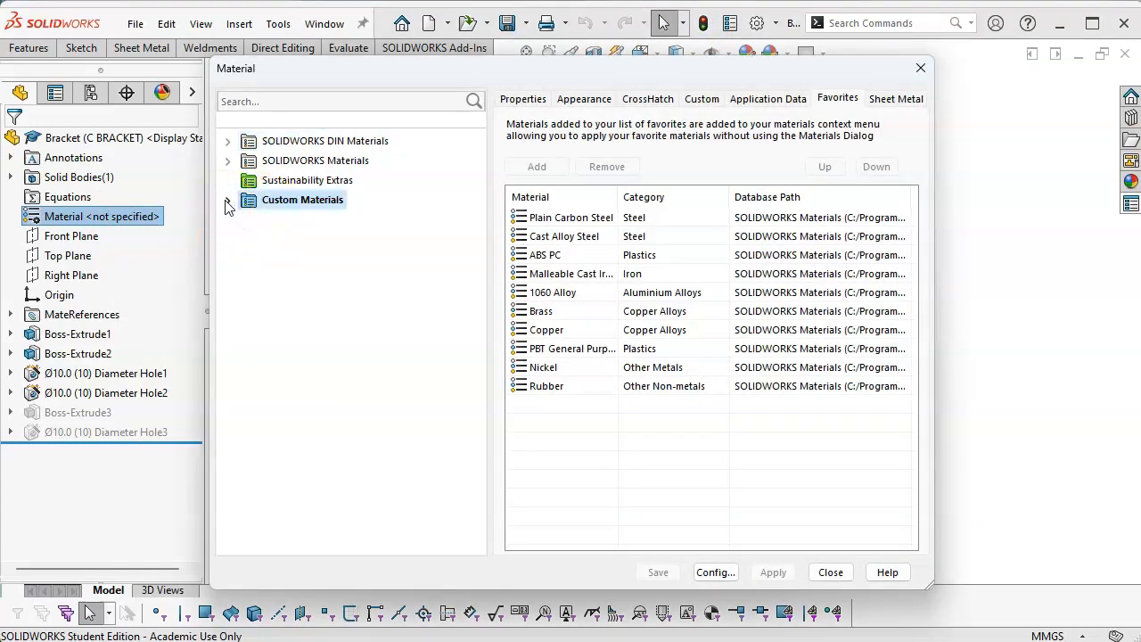
{"action": "left_click", "coordinate": [268, 239]}
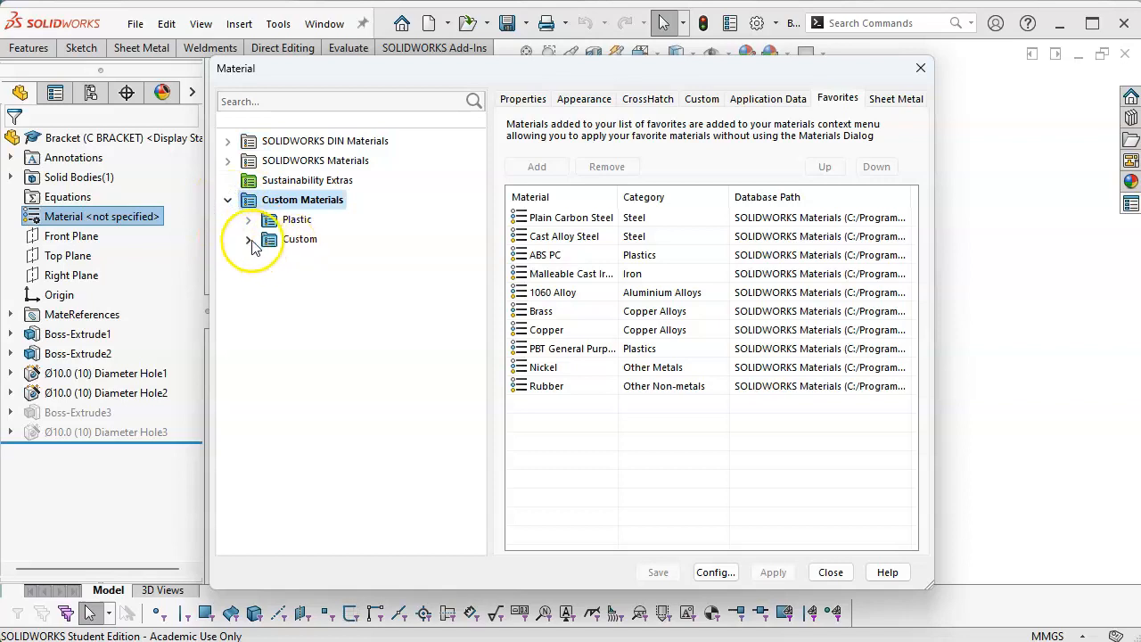
{"action": "left_click", "coordinate": [249, 239]}
{"action": "left_click", "coordinate": [337, 258]}
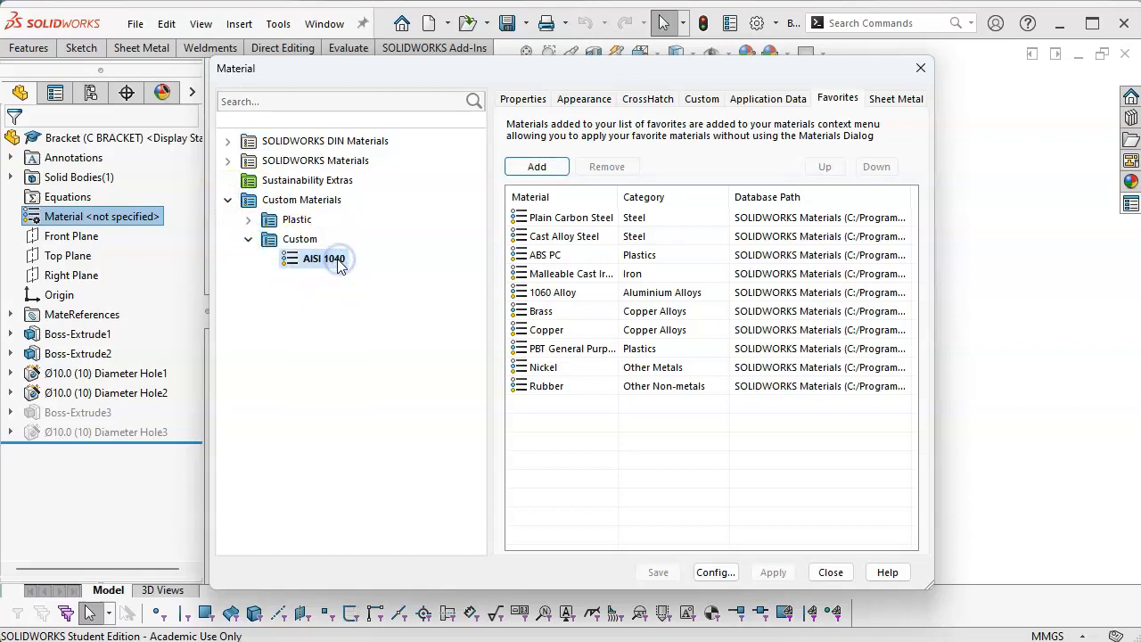
{"action": "left_click", "coordinate": [536, 168]}
{"action": "left_click", "coordinate": [832, 572]}
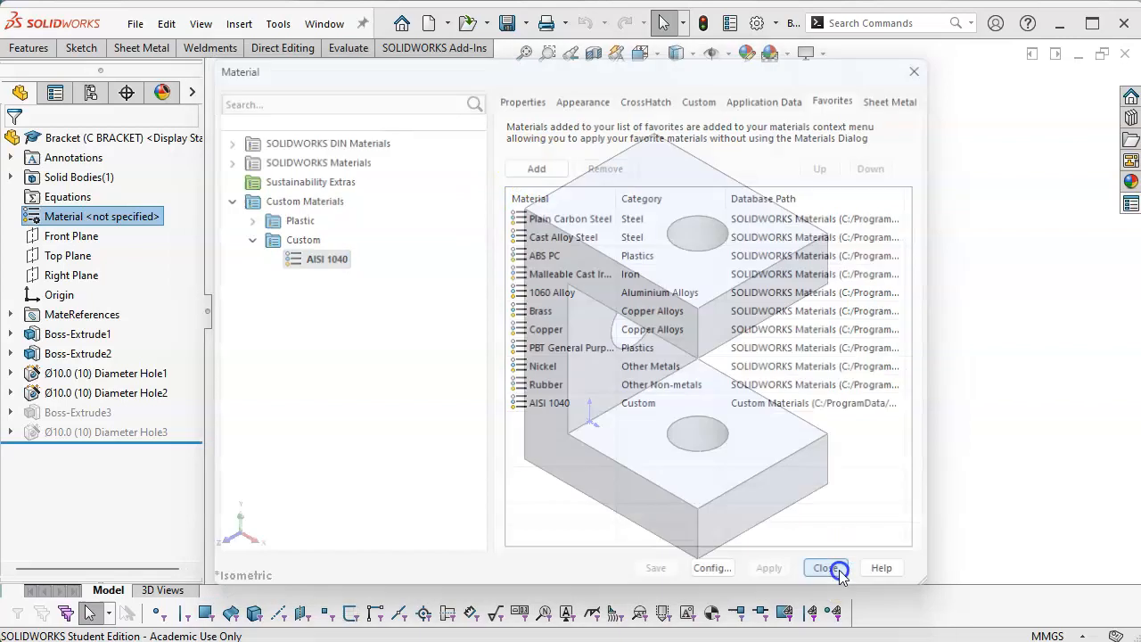
Assign the favorite AISI 1040 material to the C BRACKET configuration, and activate L BRACKET and assign it the same material.
{"action": "right_click", "coordinate": [143, 217]}
{"action": "left_click", "coordinate": [178, 496]}
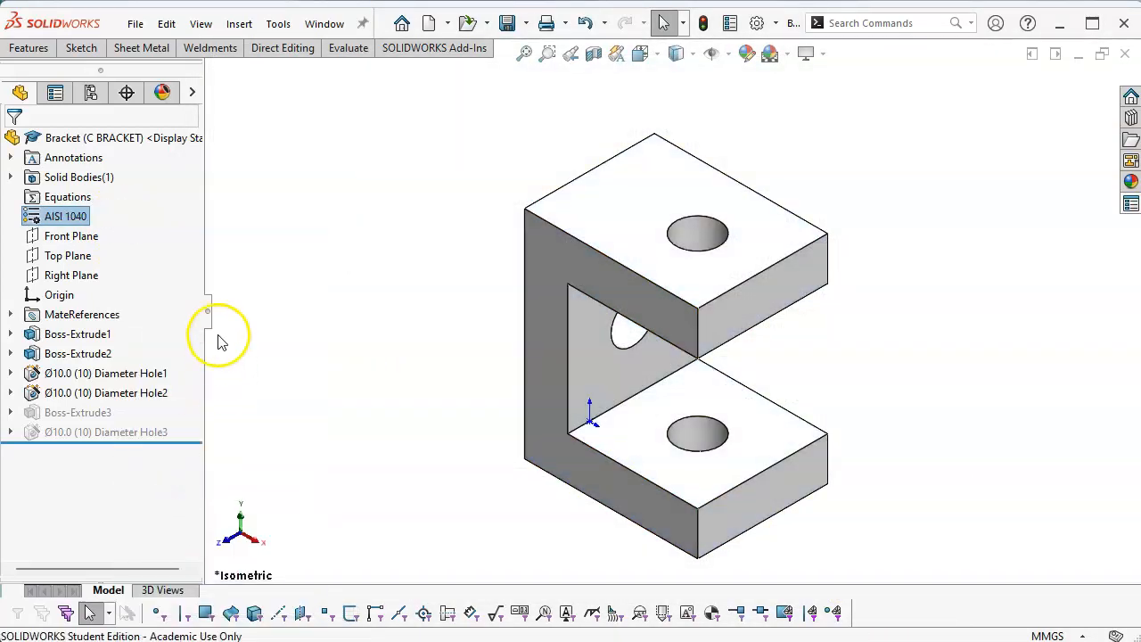
{"action": "left_click", "coordinate": [91, 92]}
{"action": "double_click", "coordinate": [100, 211]}
{"action": "left_click", "coordinate": [20, 93]}
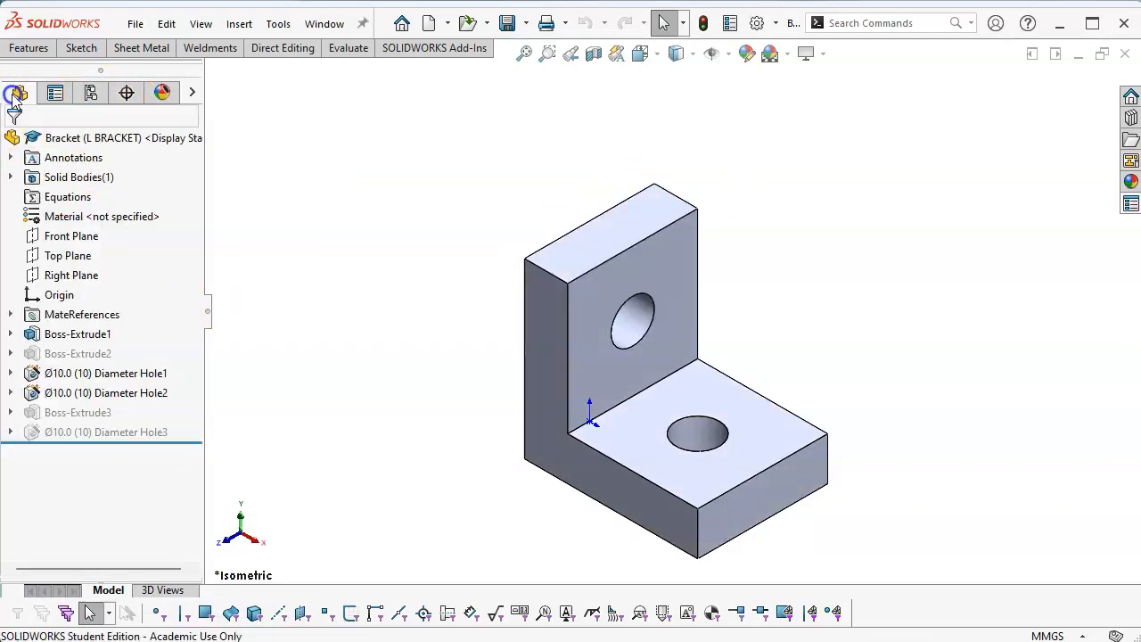
{"action": "right_click", "coordinate": [86, 217]}
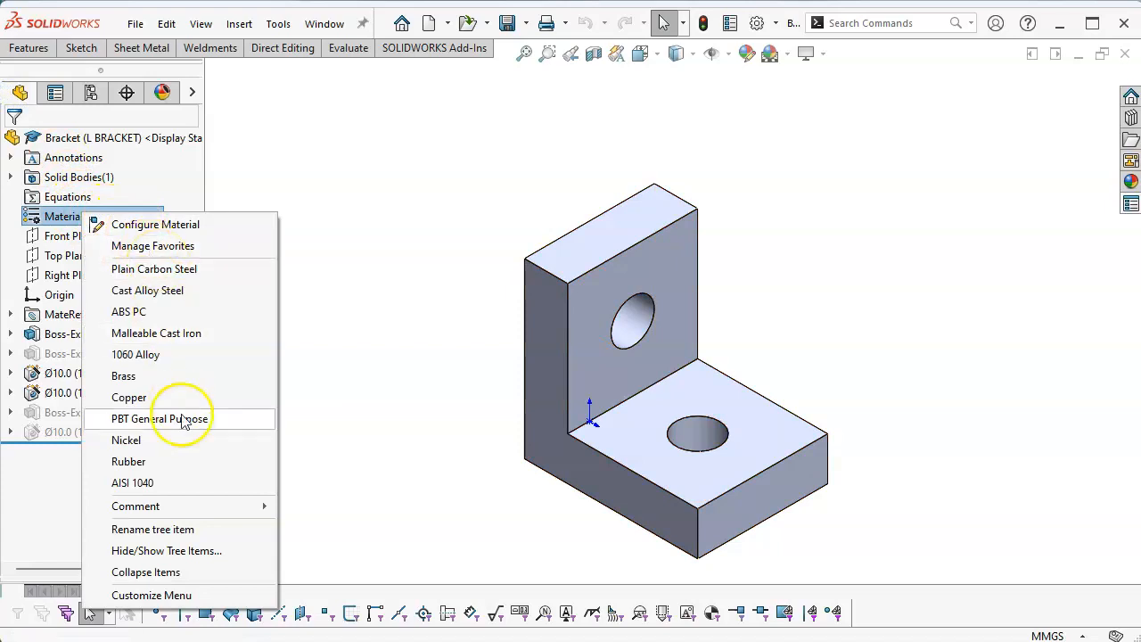
{"action": "left_click", "coordinate": [169, 482]}
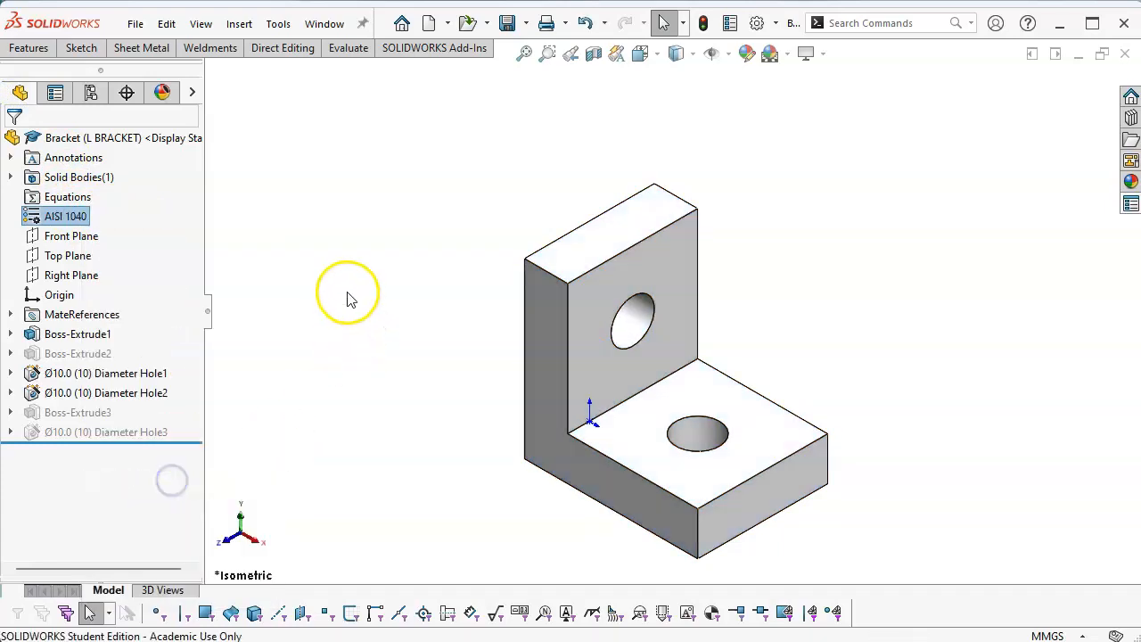
Activate the Z BRACKET configuration and return to its feature tree.
{"action": "left_click", "coordinate": [90, 93]}
{"action": "left_click", "coordinate": [110, 250]}
{"action": "double_click", "coordinate": [109, 250]}
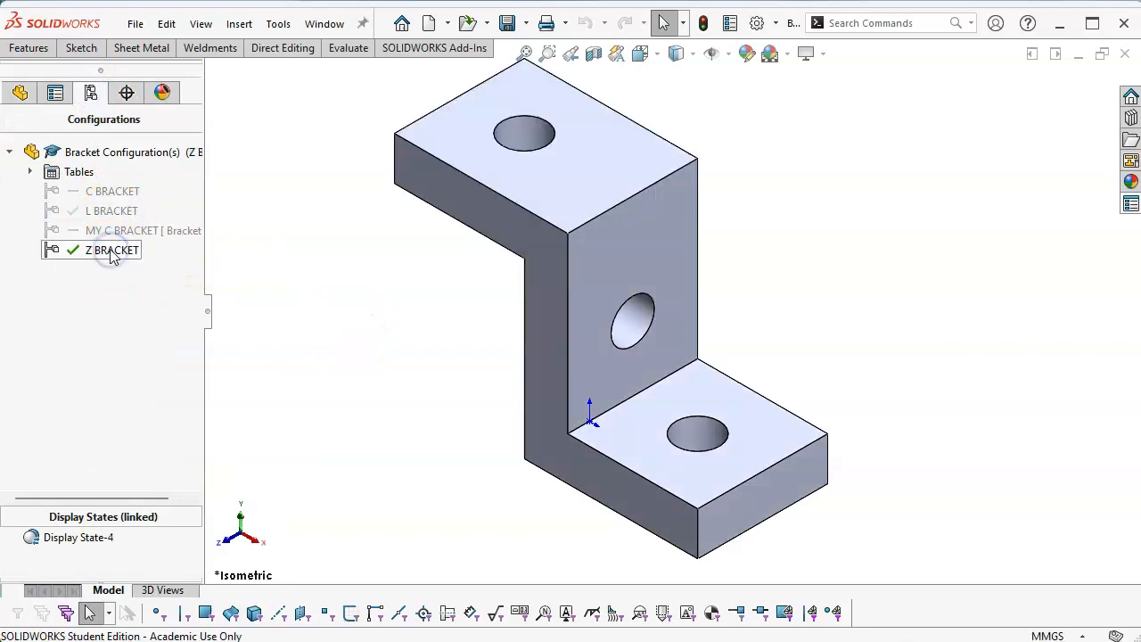
{"action": "left_click", "coordinate": [20, 92]}
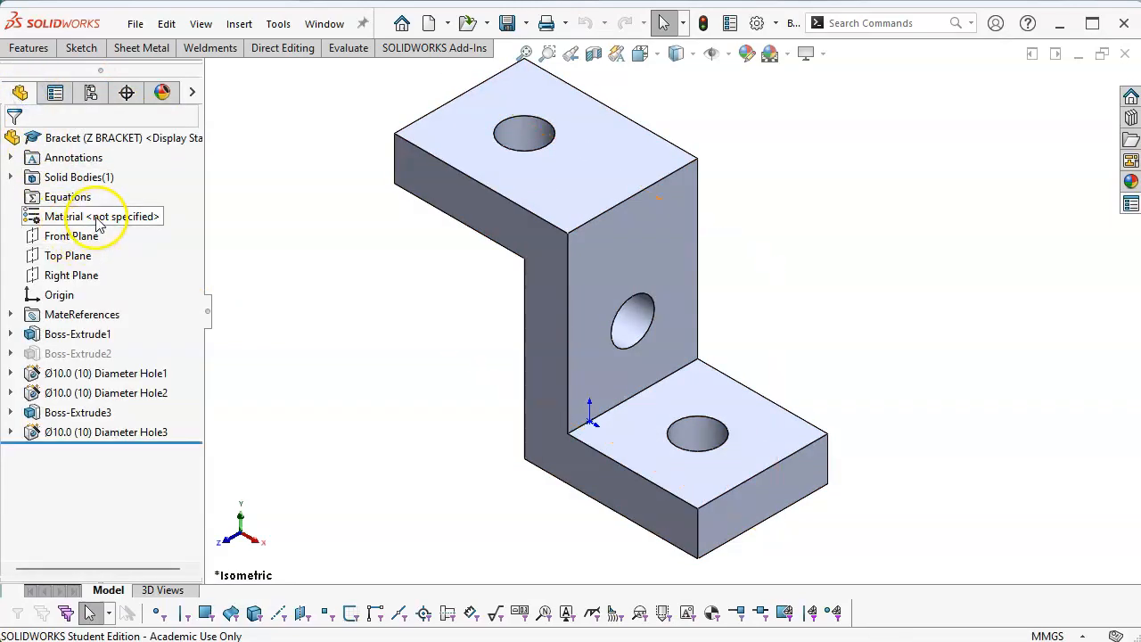
{"action": "right_click", "coordinate": [94, 218]}
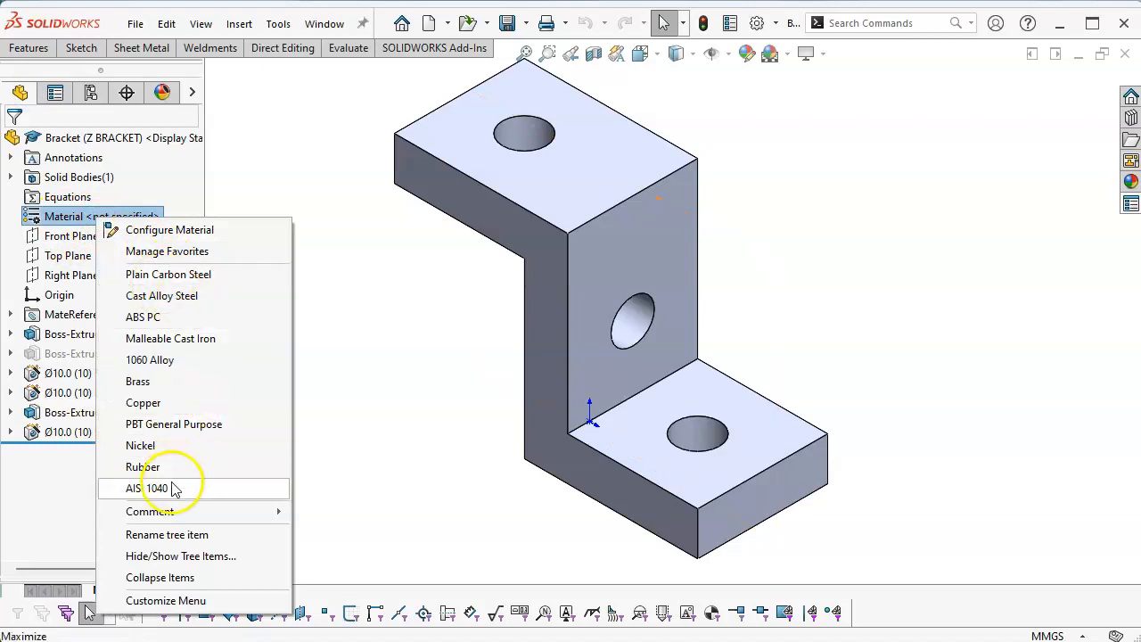
{"action": "left_click", "coordinate": [298, 168]}
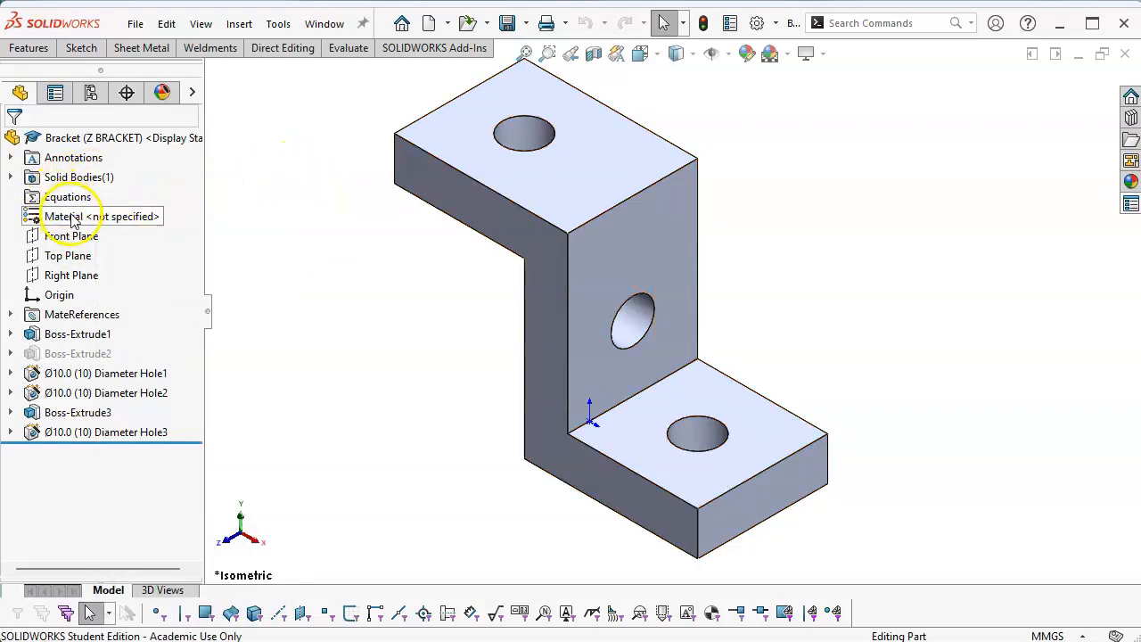
{"action": "right_click", "coordinate": [78, 217]}
{"action": "left_click", "coordinate": [130, 250]}
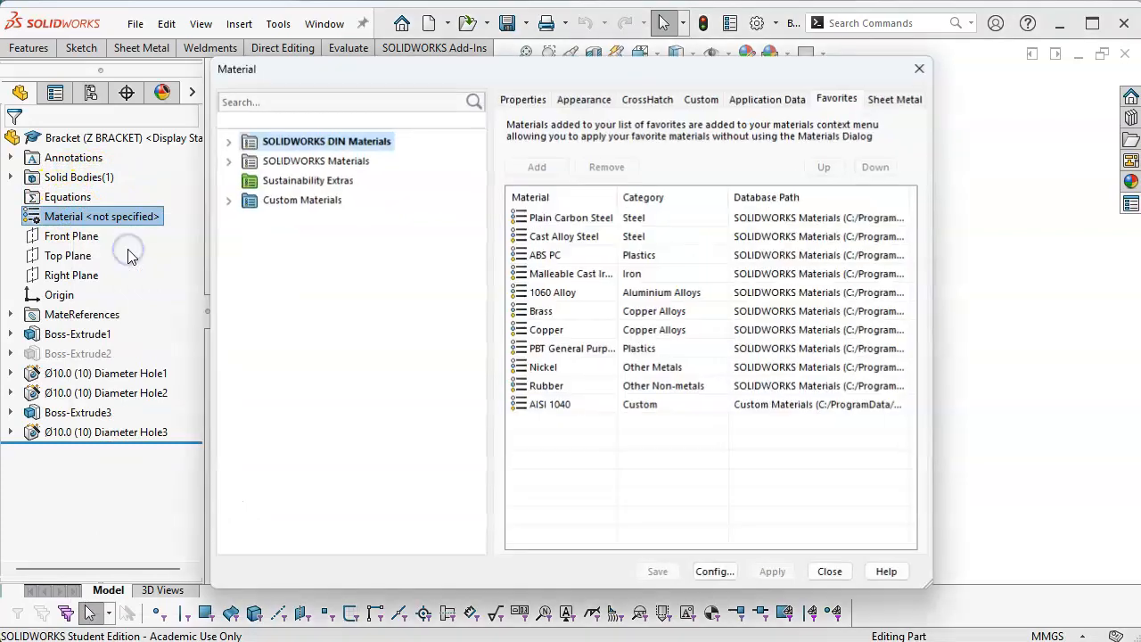
{"action": "left_click", "coordinate": [835, 568]}
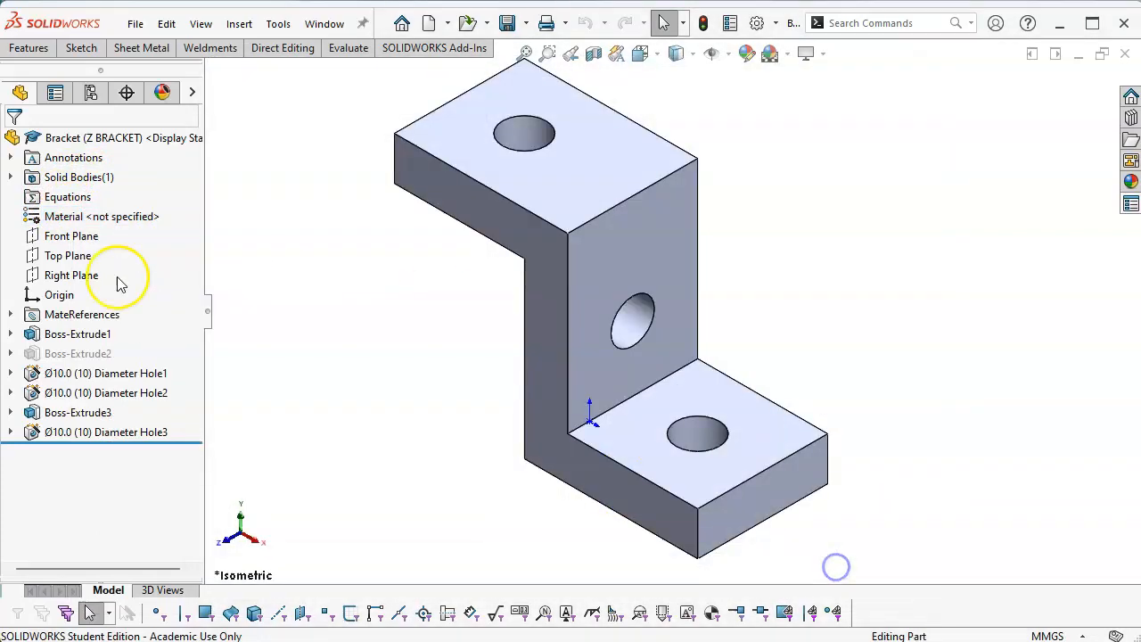
Set the Z BRACKET configuration's material to AISI 1040 in the material configuration table and apply the change.
{"action": "right_click", "coordinate": [94, 217]}
{"action": "left_click", "coordinate": [170, 222]}
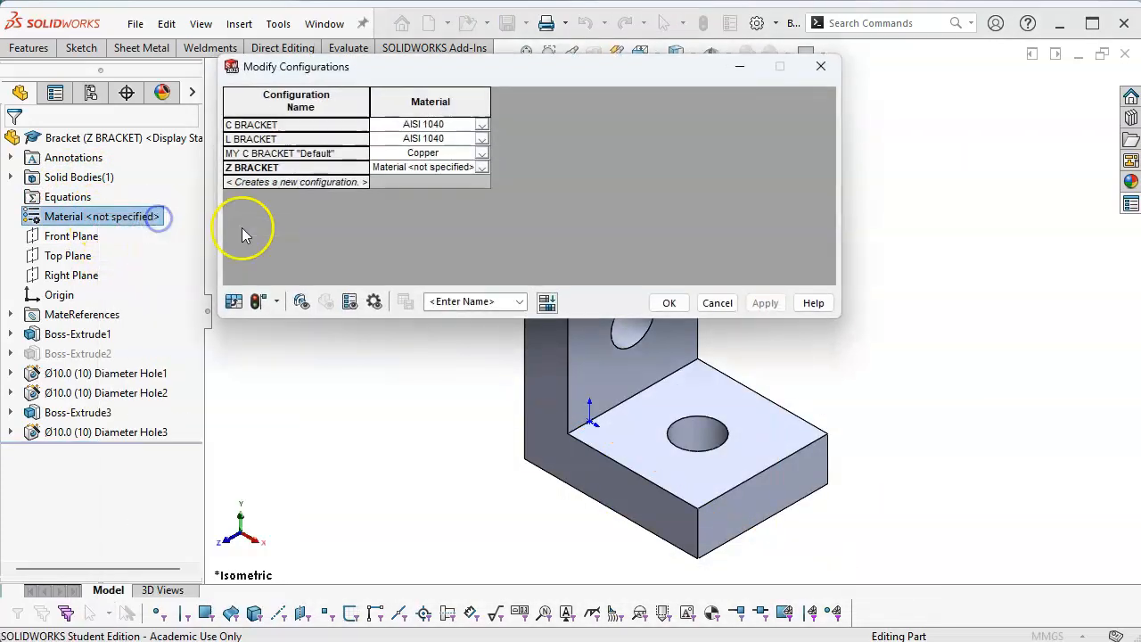
{"action": "left_click", "coordinate": [476, 168]}
{"action": "left_click", "coordinate": [481, 169]}
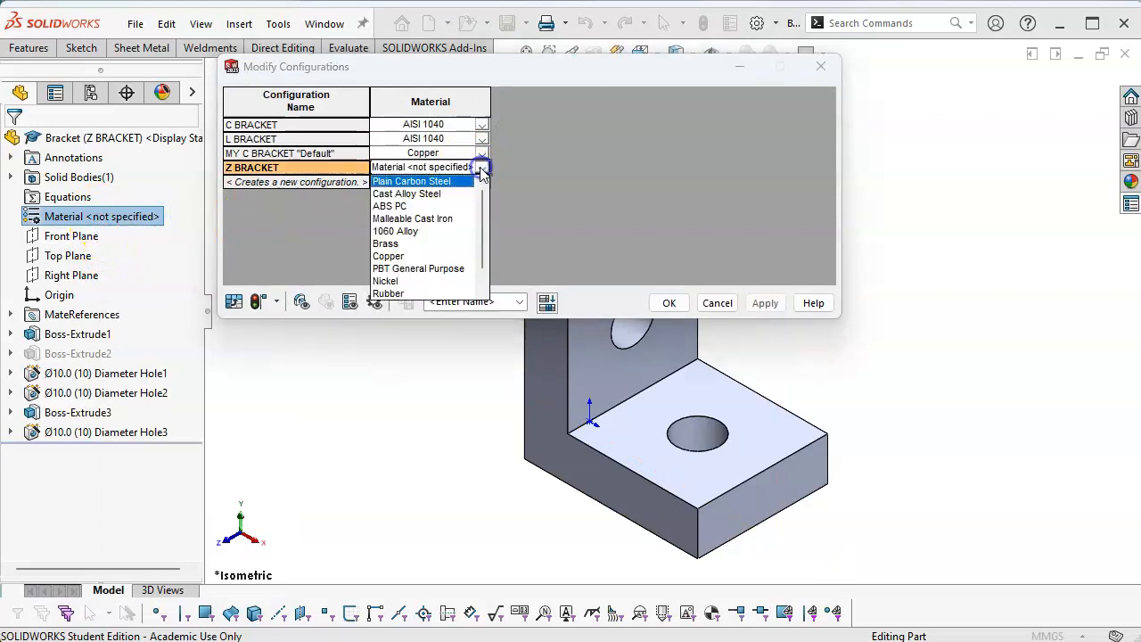
{"action": "scroll", "coordinate": [410, 284], "scroll_direction": "down", "scroll_amount": 1}
{"action": "left_click", "coordinate": [397, 281]}
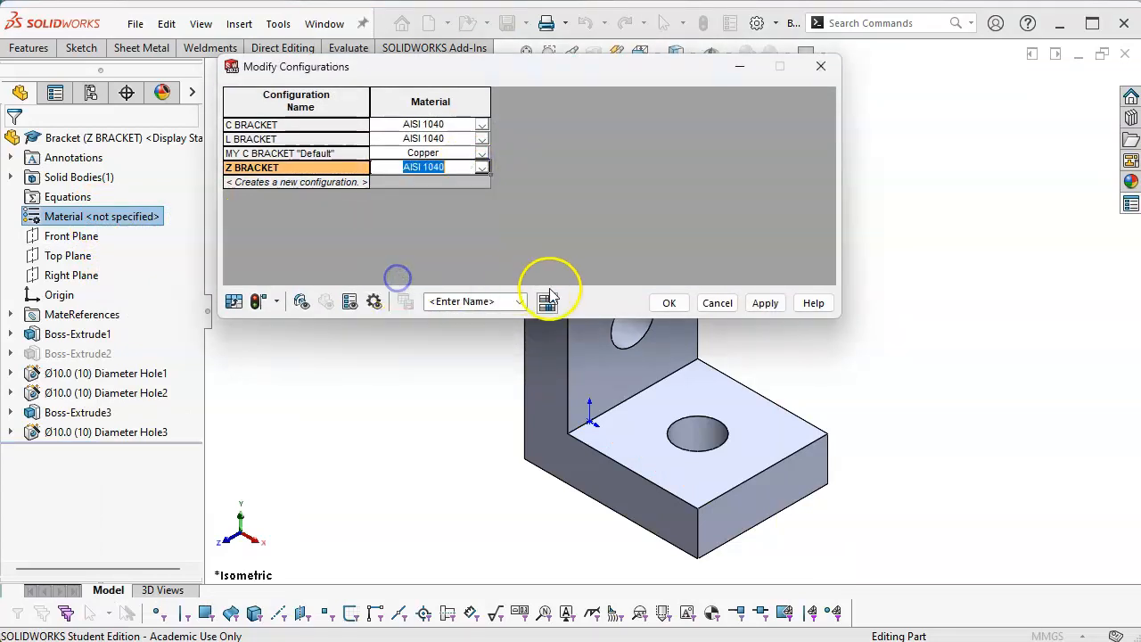
{"action": "left_click", "coordinate": [765, 303]}
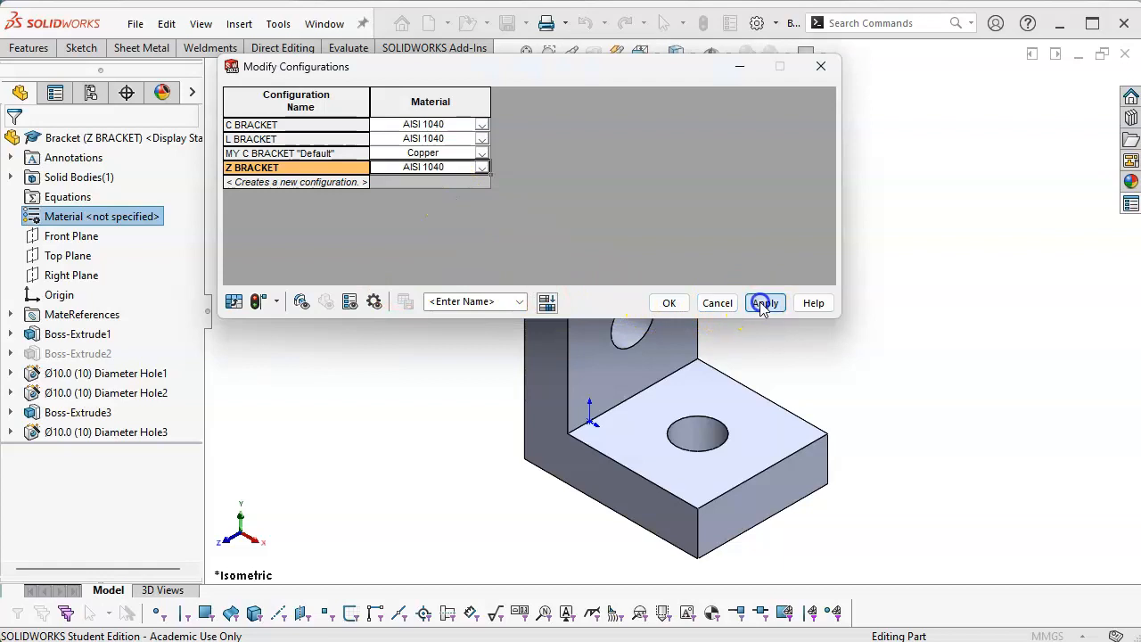
{"action": "left_click", "coordinate": [667, 304]}
{"action": "left_click", "coordinate": [861, 340]}
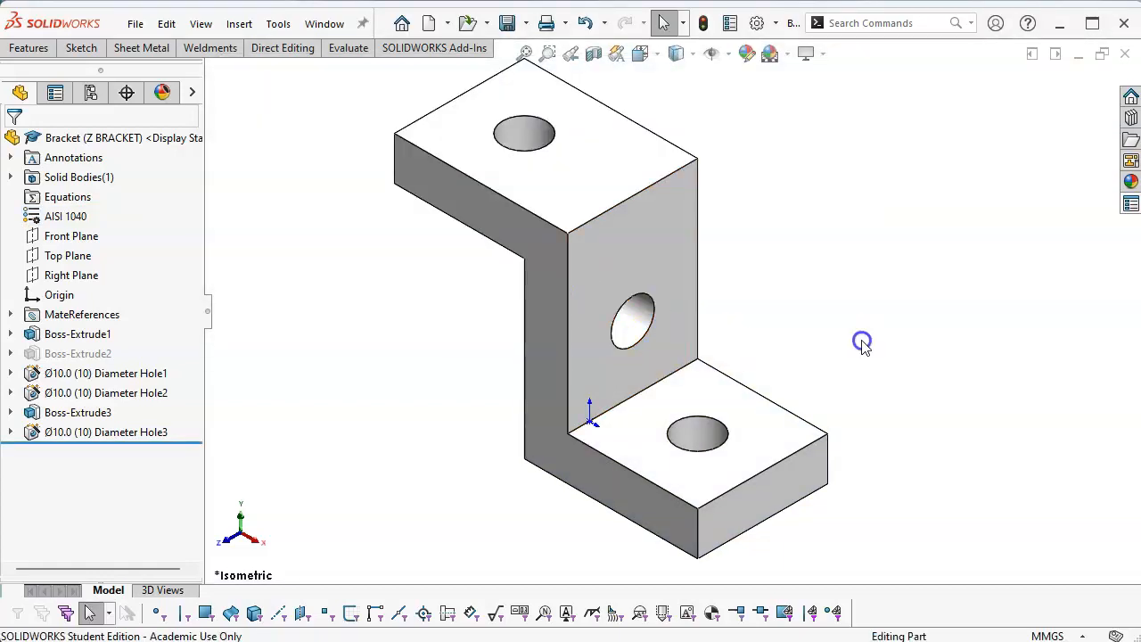
In the file properties summary, link the MATERIAL property of the C BRACKET configuration to its Material value.
{"action": "key", "text": "z"}
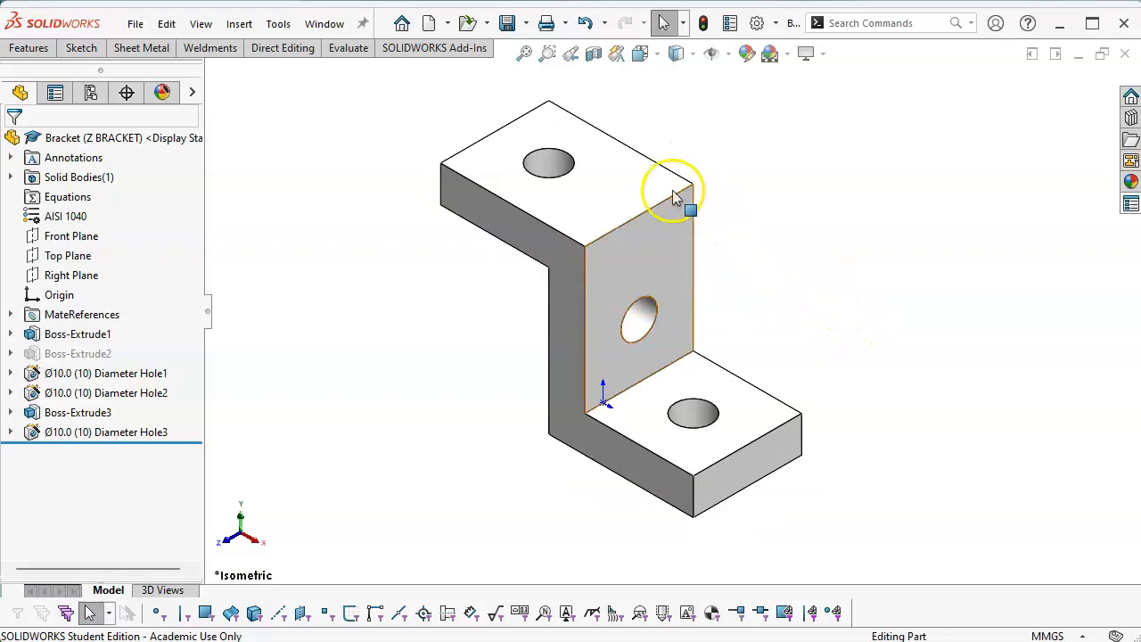
{"action": "key", "text": "z"}
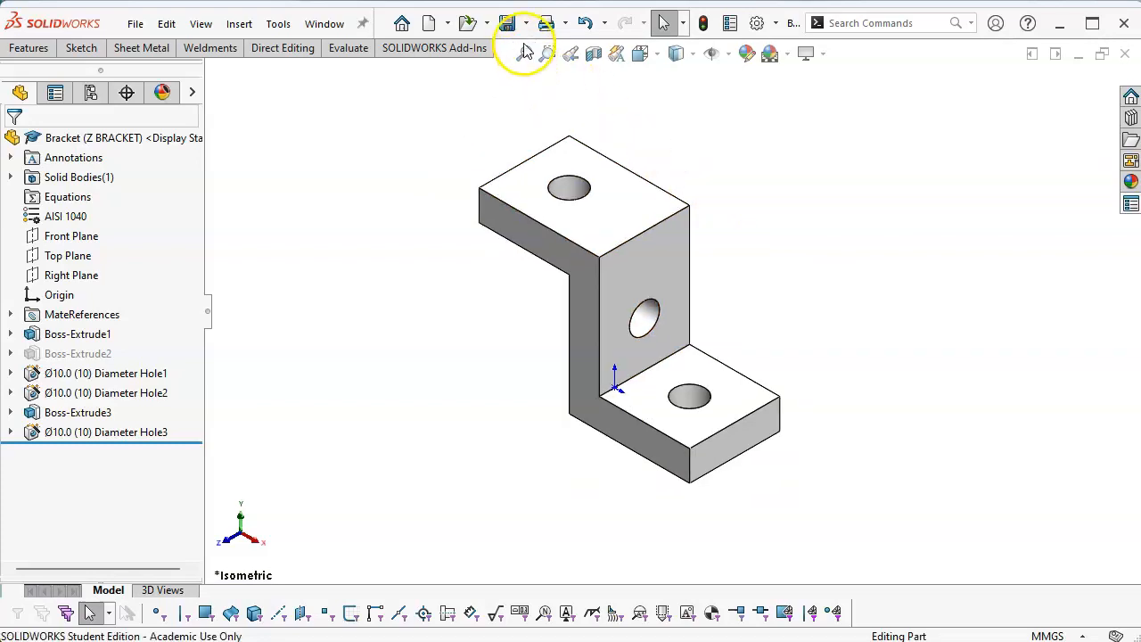
{"action": "left_click", "coordinate": [730, 23]}
{"action": "left_click", "coordinate": [580, 109]}
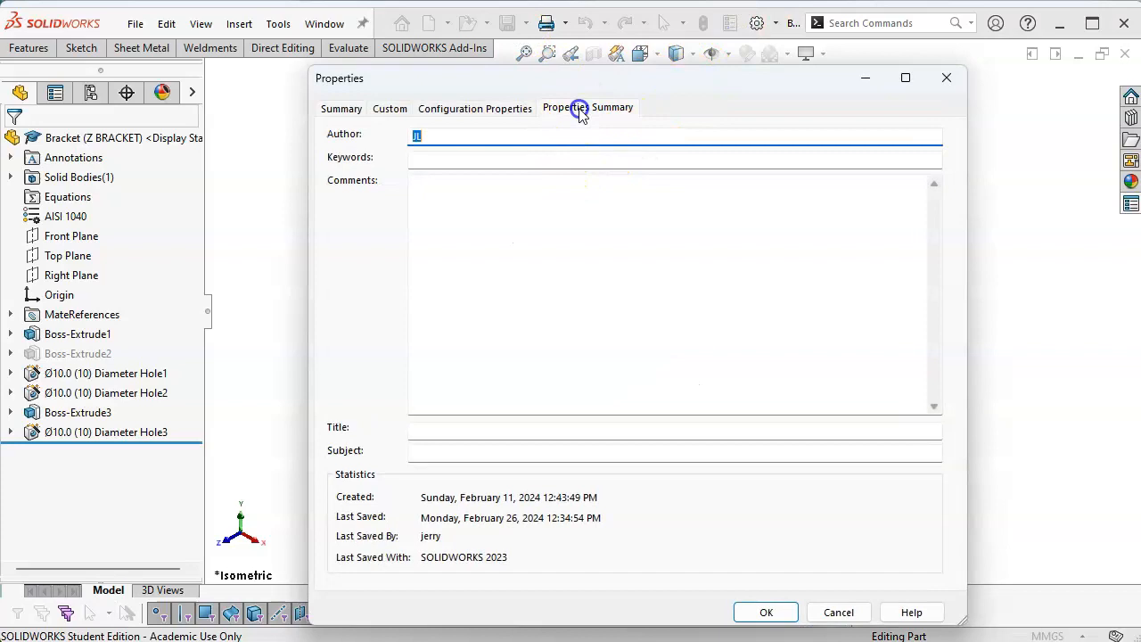
{"action": "left_click", "coordinate": [337, 193]}
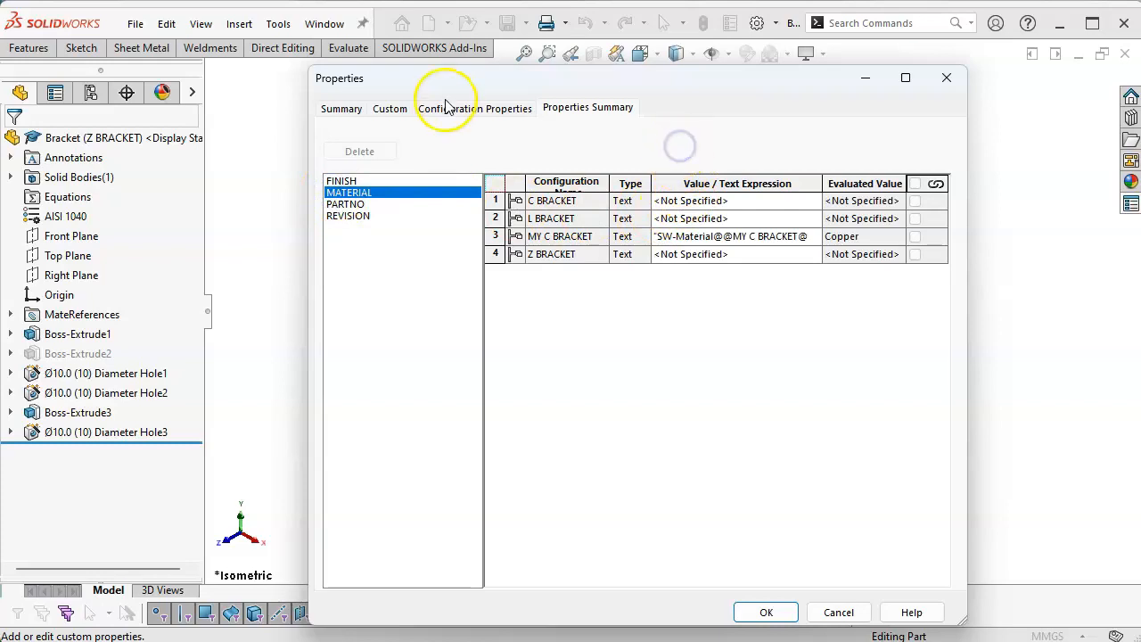
{"action": "left_click", "coordinate": [767, 200]}
{"action": "left_click", "coordinate": [785, 202]}
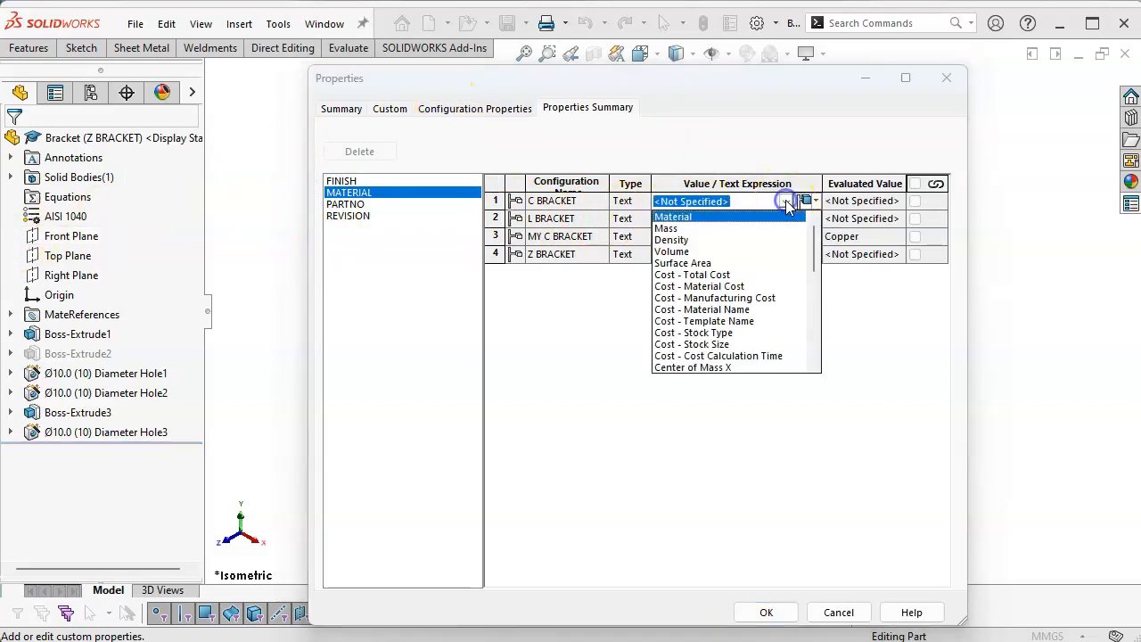
{"action": "left_click", "coordinate": [707, 217]}
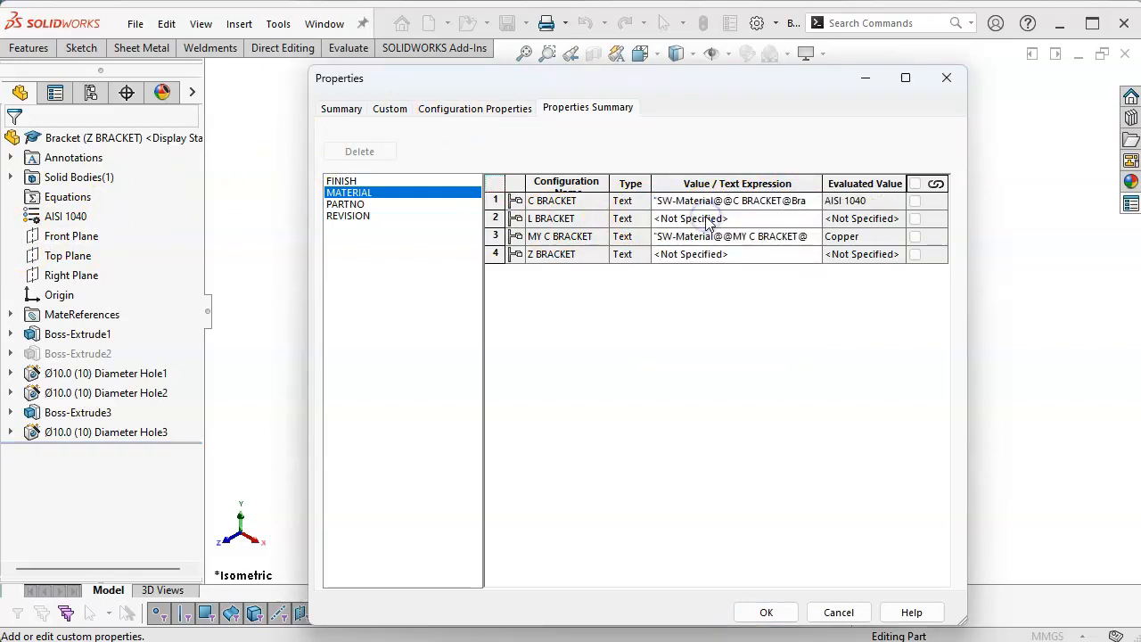
Link the MATERIAL property of the L BRACKET and Z BRACKET configurations to their Material values and accept the properties.
{"action": "double_click", "coordinate": [805, 220]}
{"action": "left_click", "coordinate": [786, 219]}
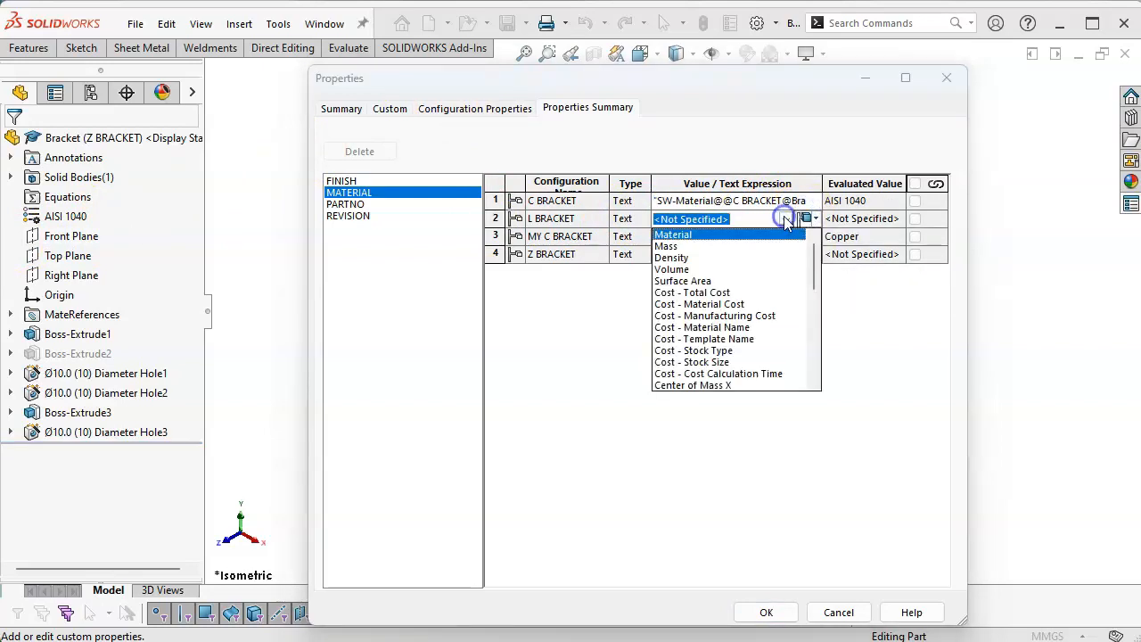
{"action": "left_click", "coordinate": [710, 234]}
{"action": "double_click", "coordinate": [805, 254]}
{"action": "left_click", "coordinate": [790, 255]}
{"action": "left_click", "coordinate": [754, 272]}
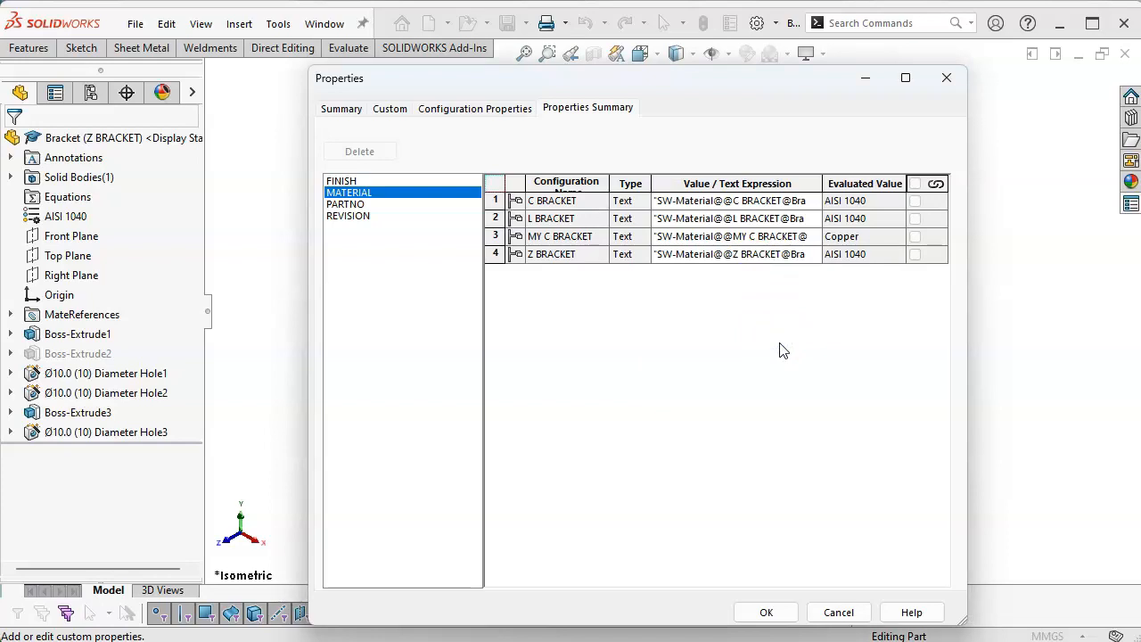
{"action": "left_click", "coordinate": [764, 609]}
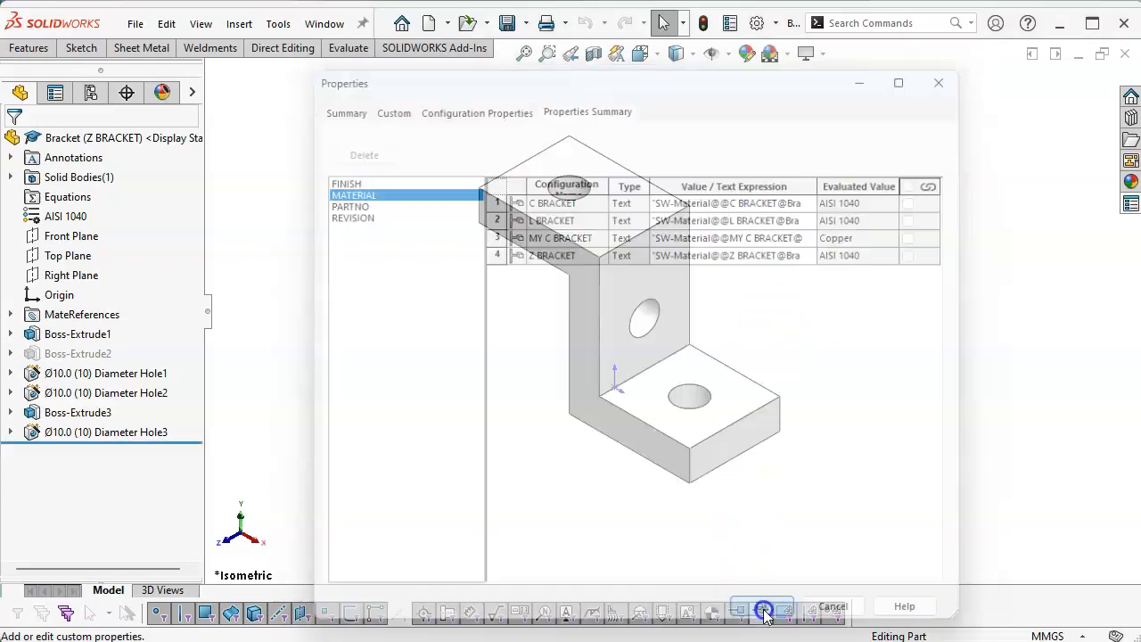
Check the Z BRACKET configuration's custom properties and add a new configuration named test to the bracket.
{"action": "left_click", "coordinate": [1130, 207]}
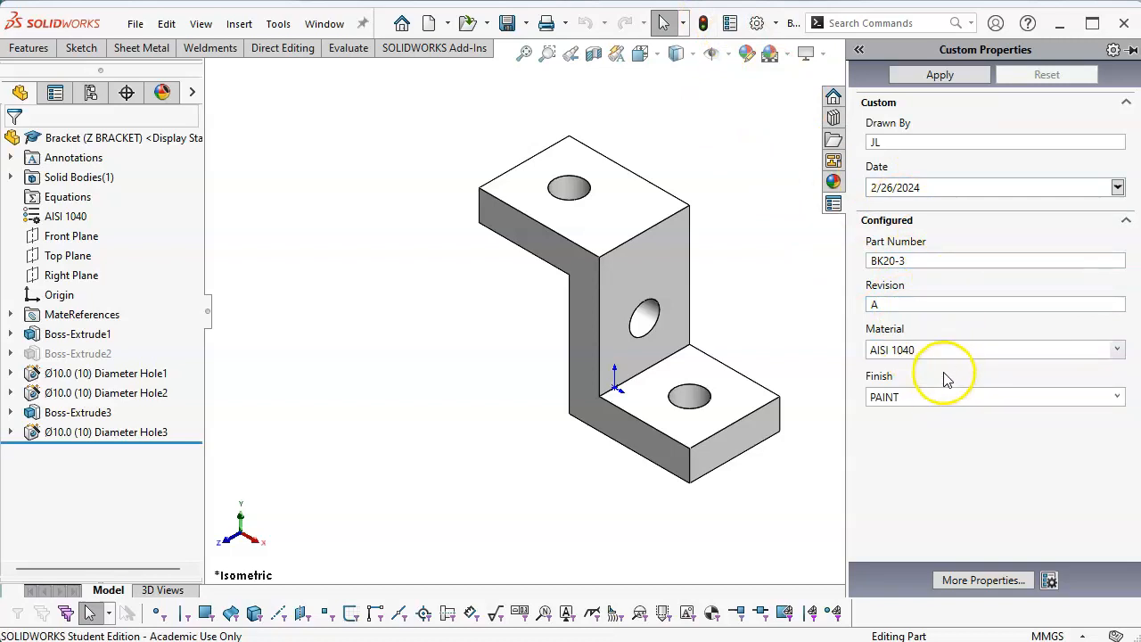
{"action": "left_click", "coordinate": [755, 220]}
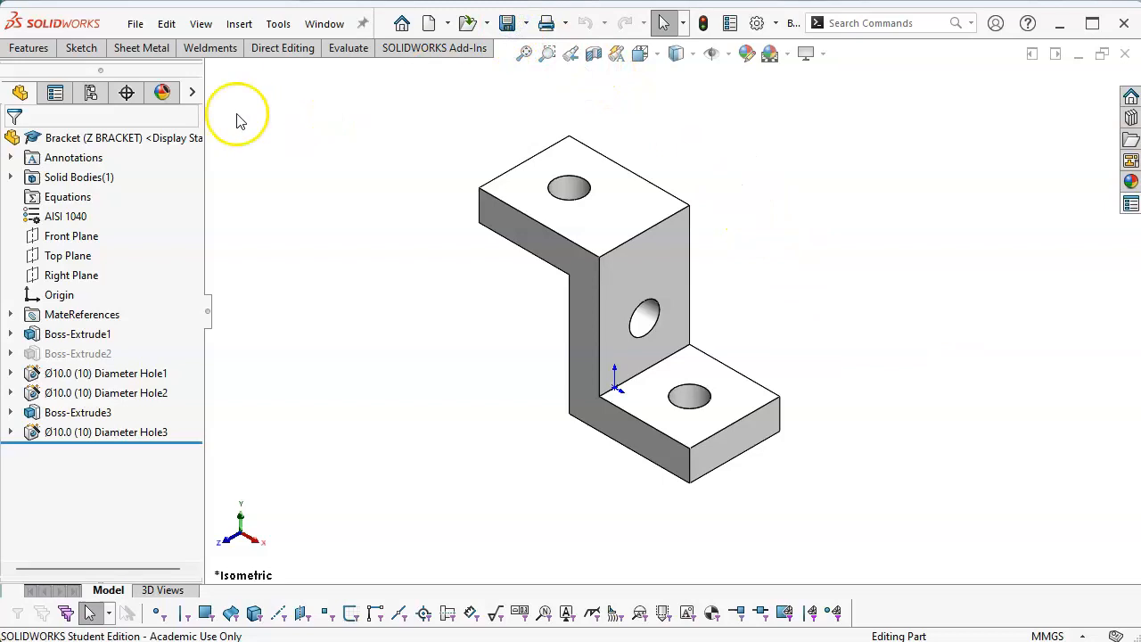
{"action": "left_click", "coordinate": [89, 93]}
{"action": "left_click", "coordinate": [75, 156]}
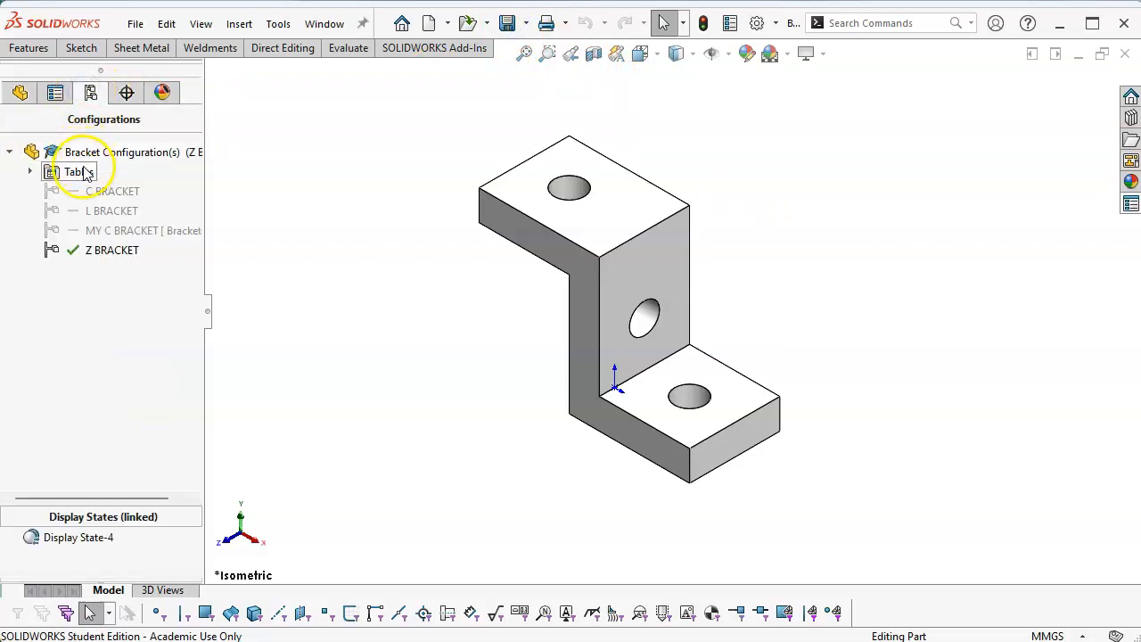
{"action": "right_click", "coordinate": [82, 156]}
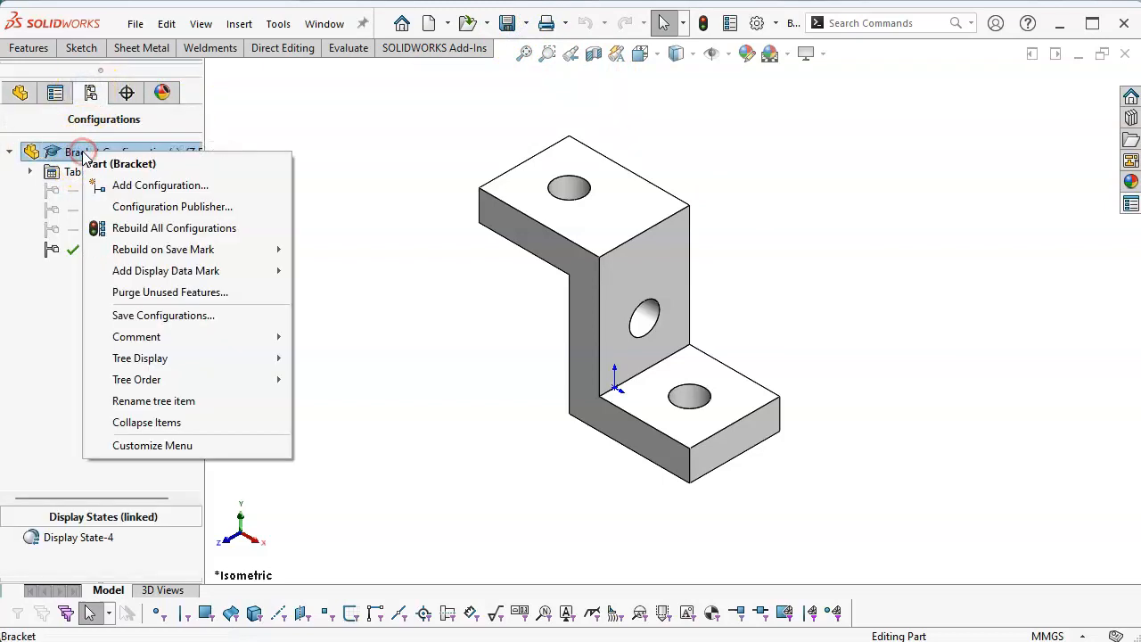
{"action": "left_click", "coordinate": [123, 182]}
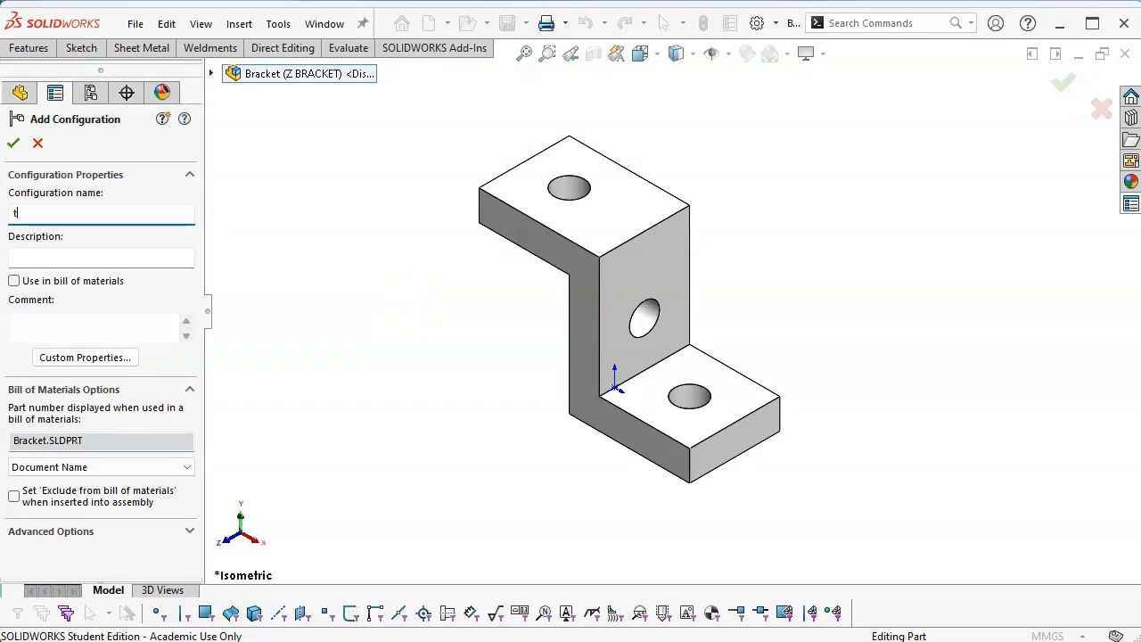
{"action": "left_click", "coordinate": [13, 144]}
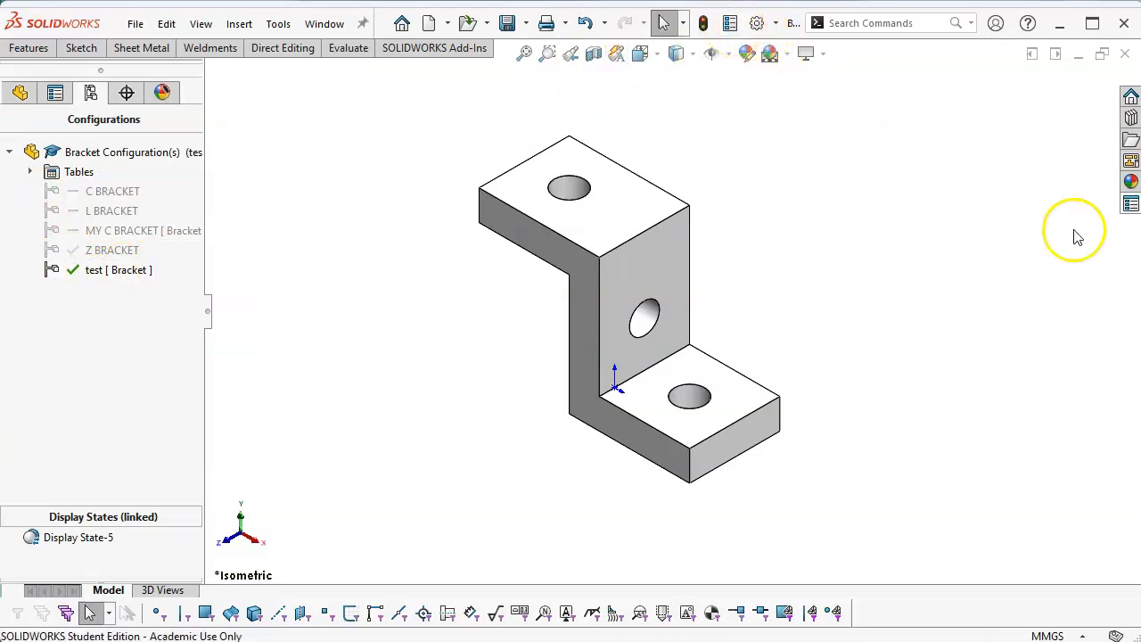
Set the test configuration's material to Nickel in its custom properties and apply the change.
{"action": "left_click", "coordinate": [1131, 205]}
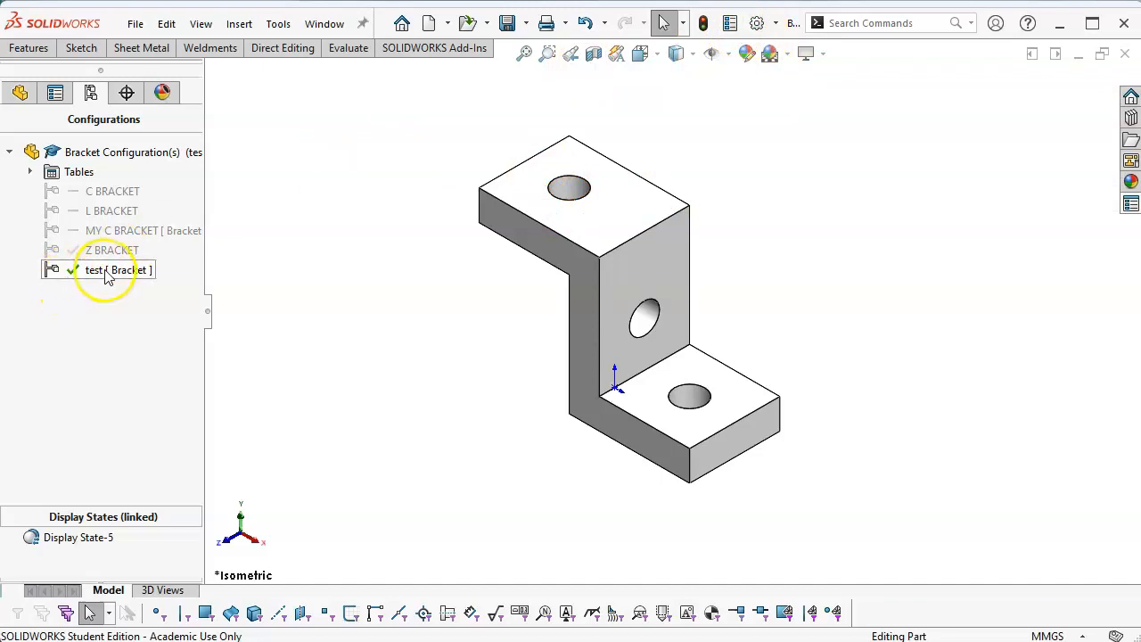
{"action": "left_click", "coordinate": [1130, 204]}
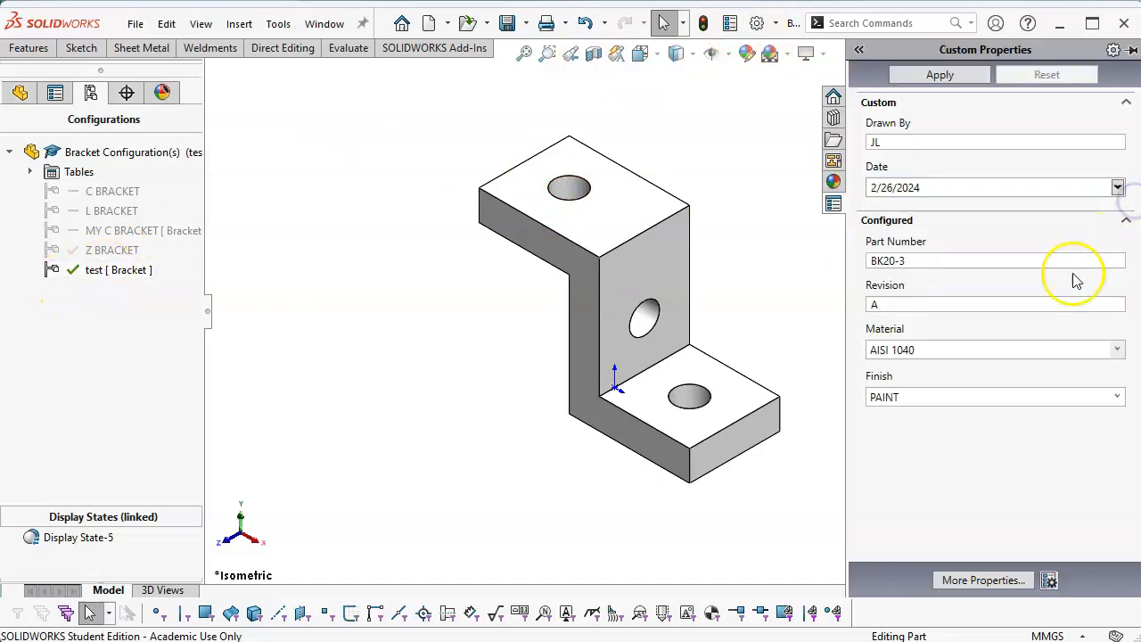
{"action": "left_click", "coordinate": [1117, 350]}
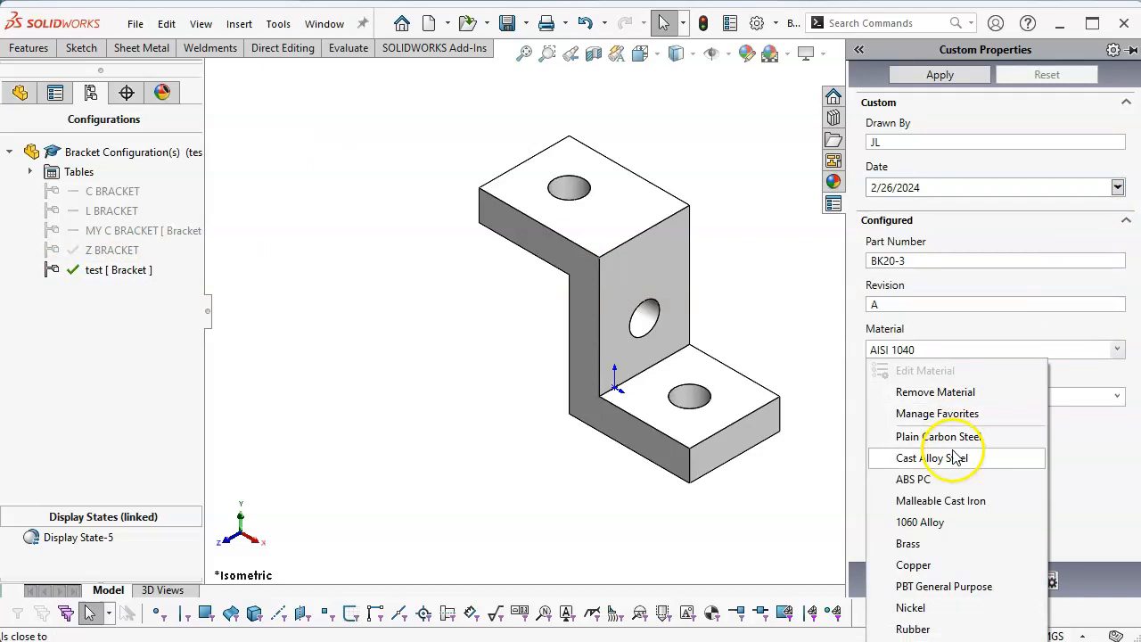
{"action": "left_click", "coordinate": [911, 609]}
{"action": "left_click", "coordinate": [940, 75]}
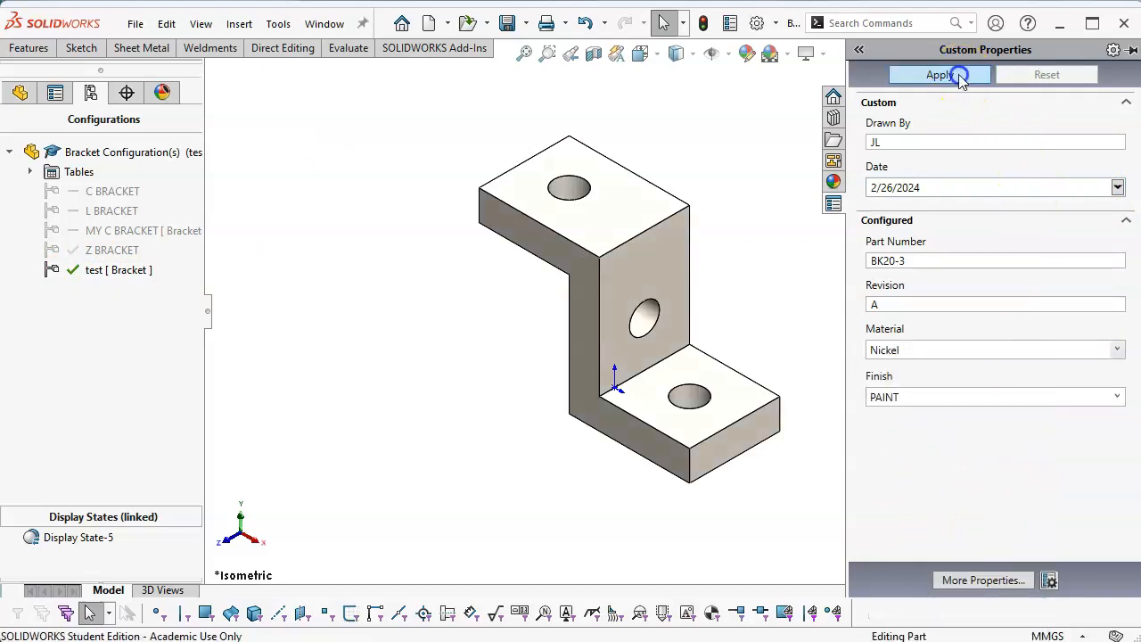
Examine the file properties of the test configuration, including how its material value is linked.
{"action": "left_click", "coordinate": [757, 23]}
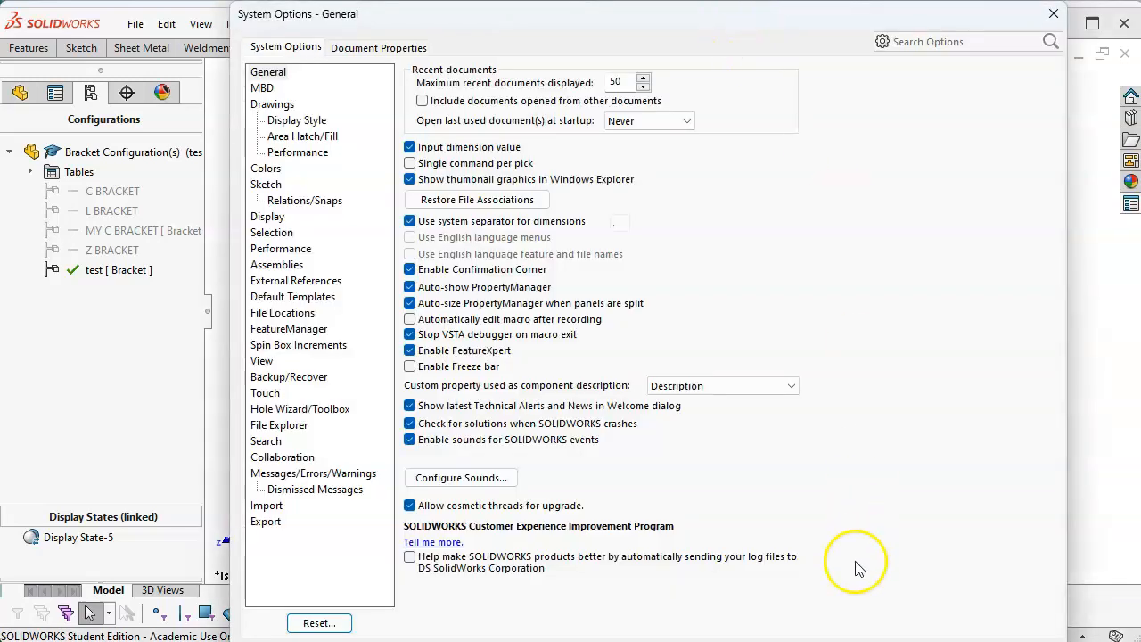
{"action": "left_click", "coordinate": [943, 633]}
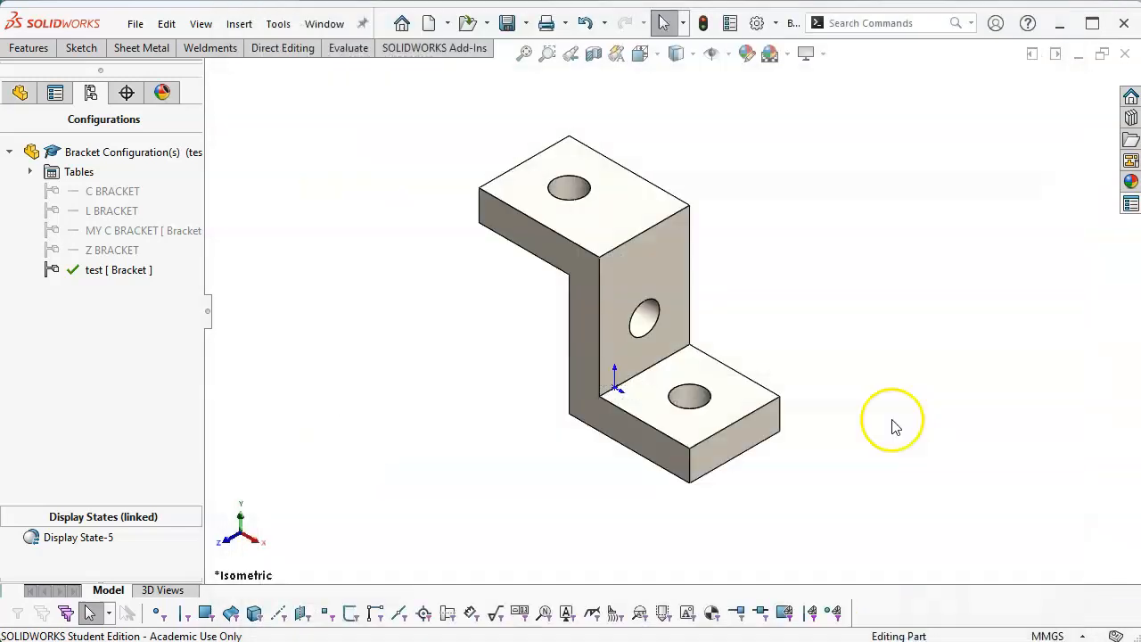
{"action": "left_click", "coordinate": [728, 23]}
{"action": "left_click", "coordinate": [549, 108]}
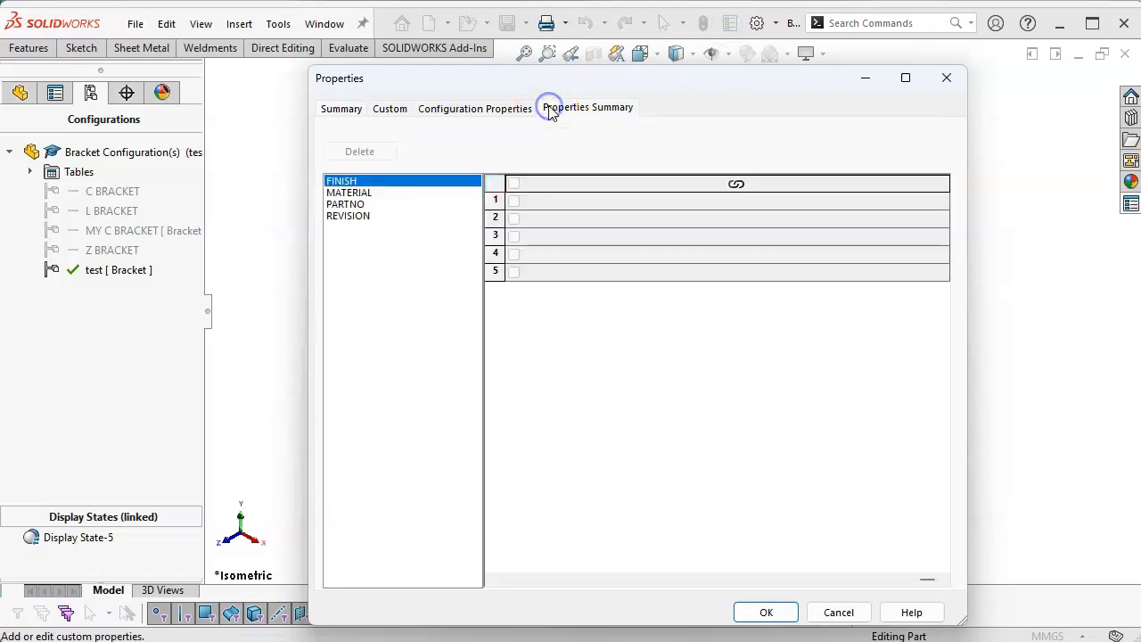
{"action": "left_click", "coordinate": [352, 195]}
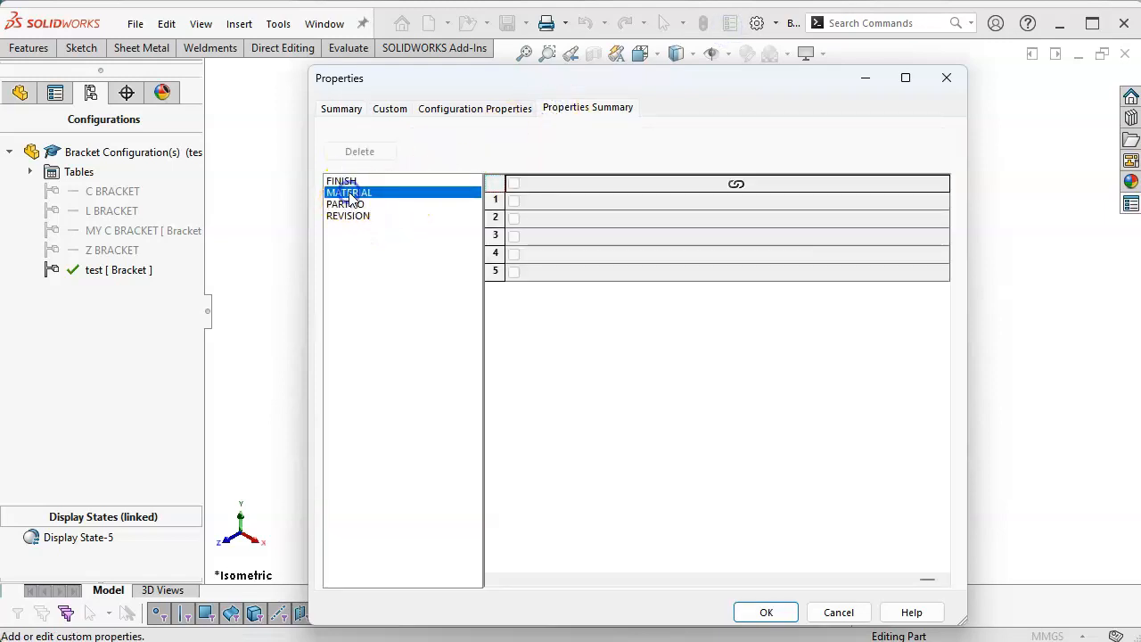
{"action": "left_click", "coordinate": [488, 105]}
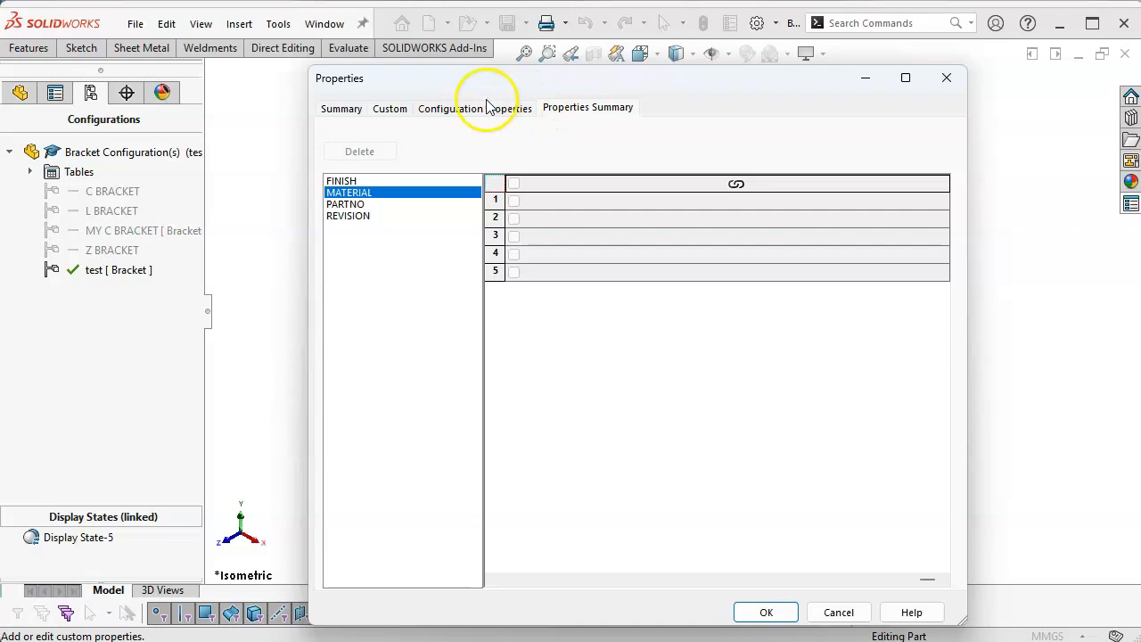
{"action": "left_click", "coordinate": [486, 109]}
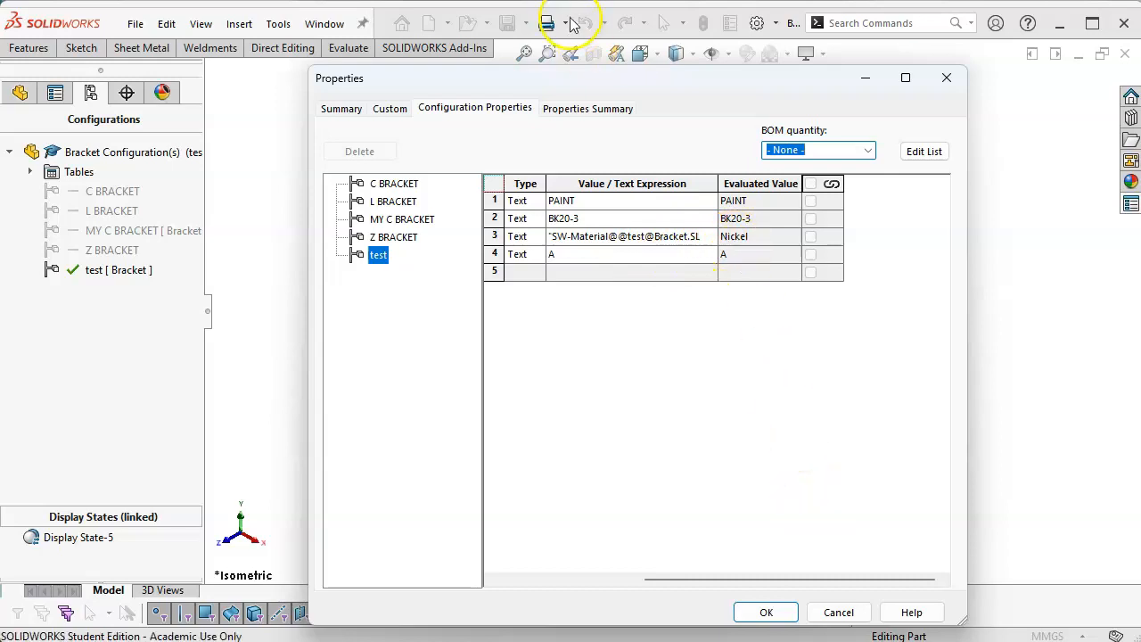
Review the FINISH, MATERIAL, PARTNO and REVISION entries in the properties summary, and accept the file properties.
{"action": "left_click", "coordinate": [581, 107]}
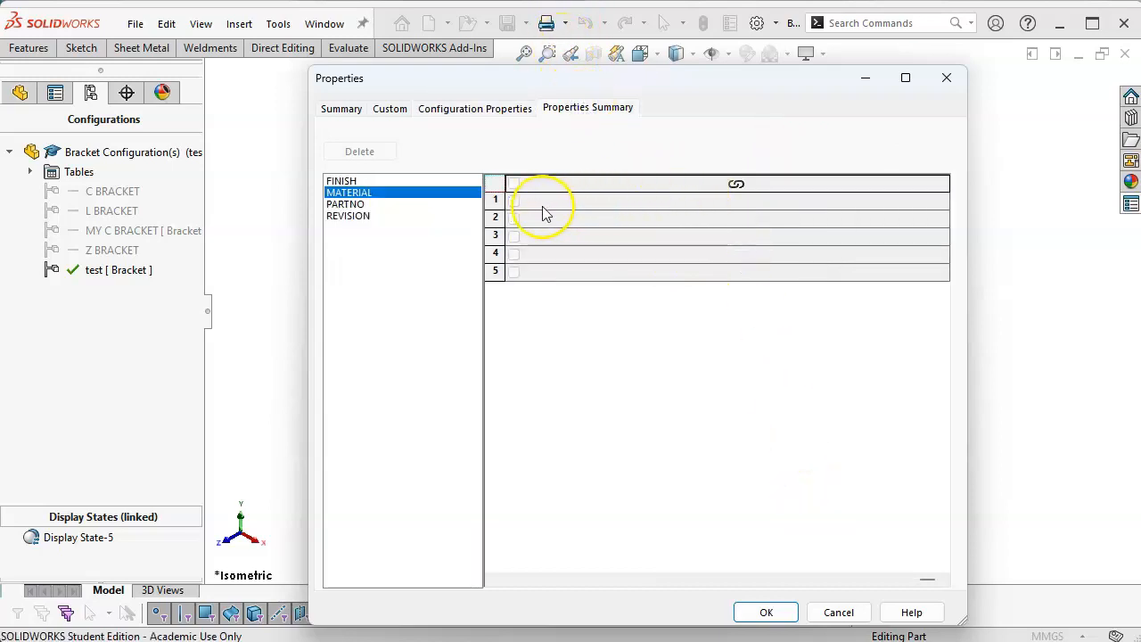
{"action": "left_click", "coordinate": [342, 182]}
{"action": "left_click", "coordinate": [346, 193]}
{"action": "left_click", "coordinate": [346, 204]}
{"action": "left_click", "coordinate": [350, 216]}
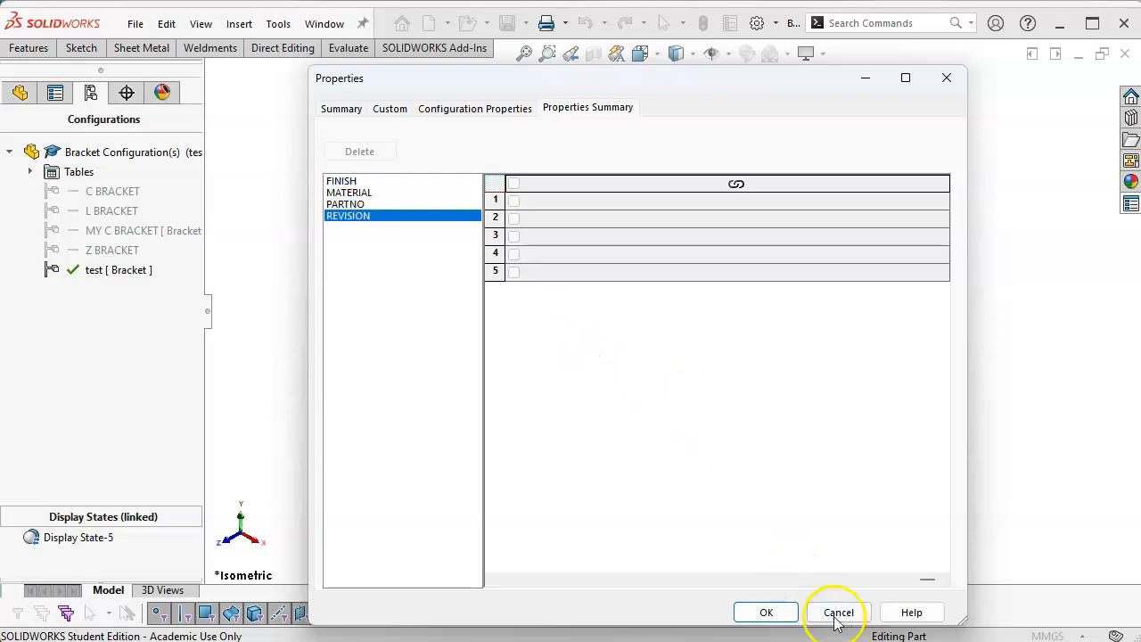
{"action": "left_click", "coordinate": [769, 613]}
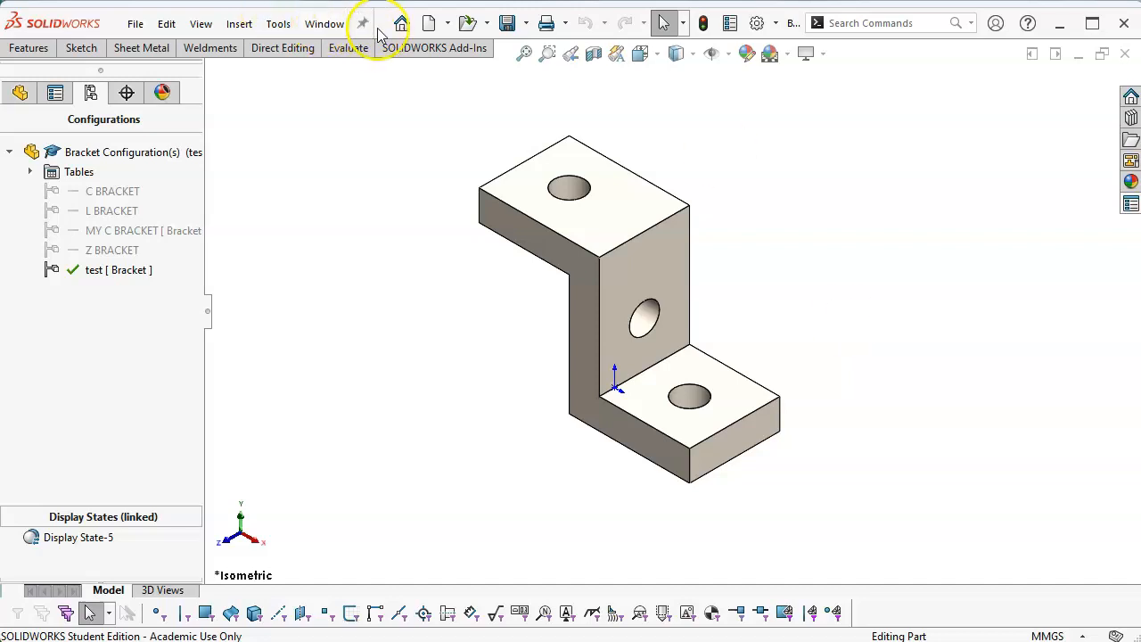
Save the bracket part and return to its feature tree.
{"action": "left_click", "coordinate": [503, 20]}
{"action": "left_click", "coordinate": [479, 280]}
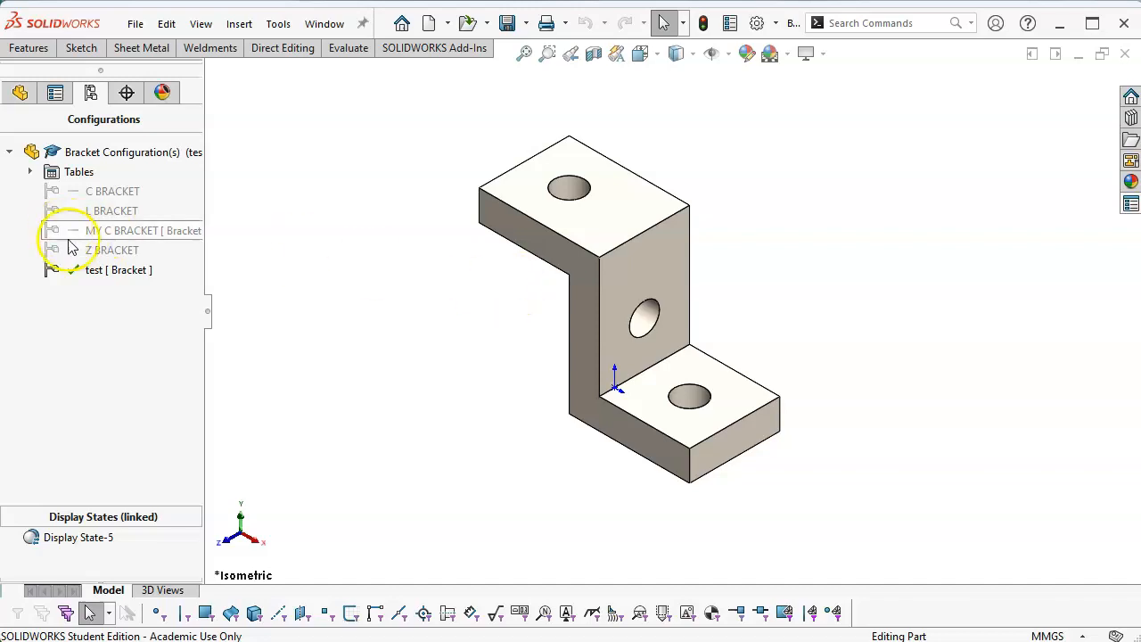
{"action": "left_click", "coordinate": [21, 94]}
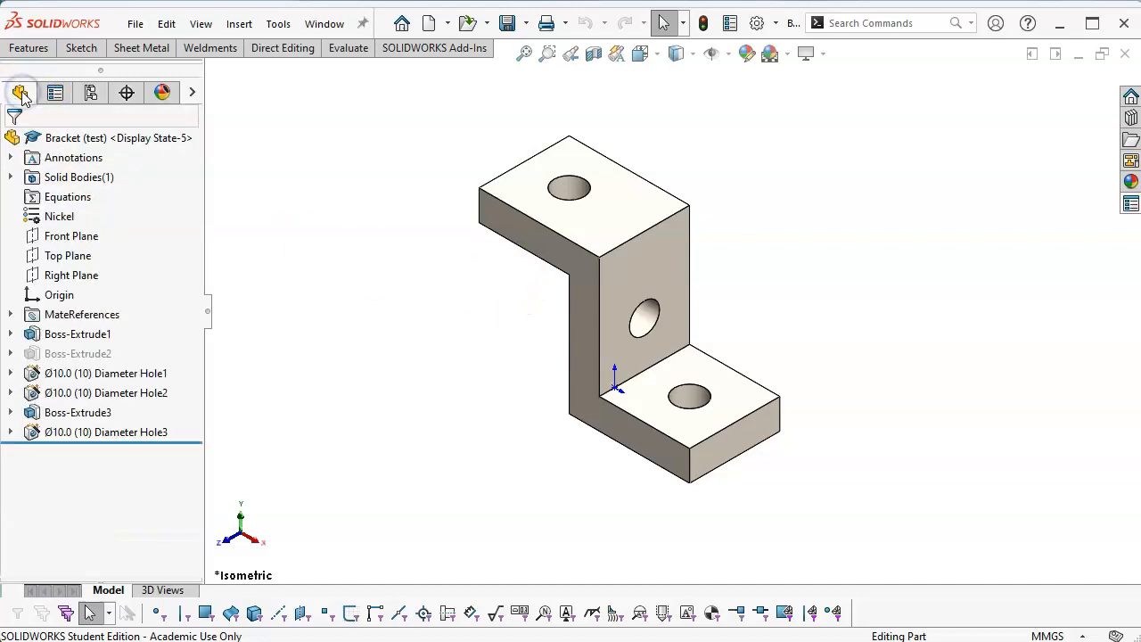